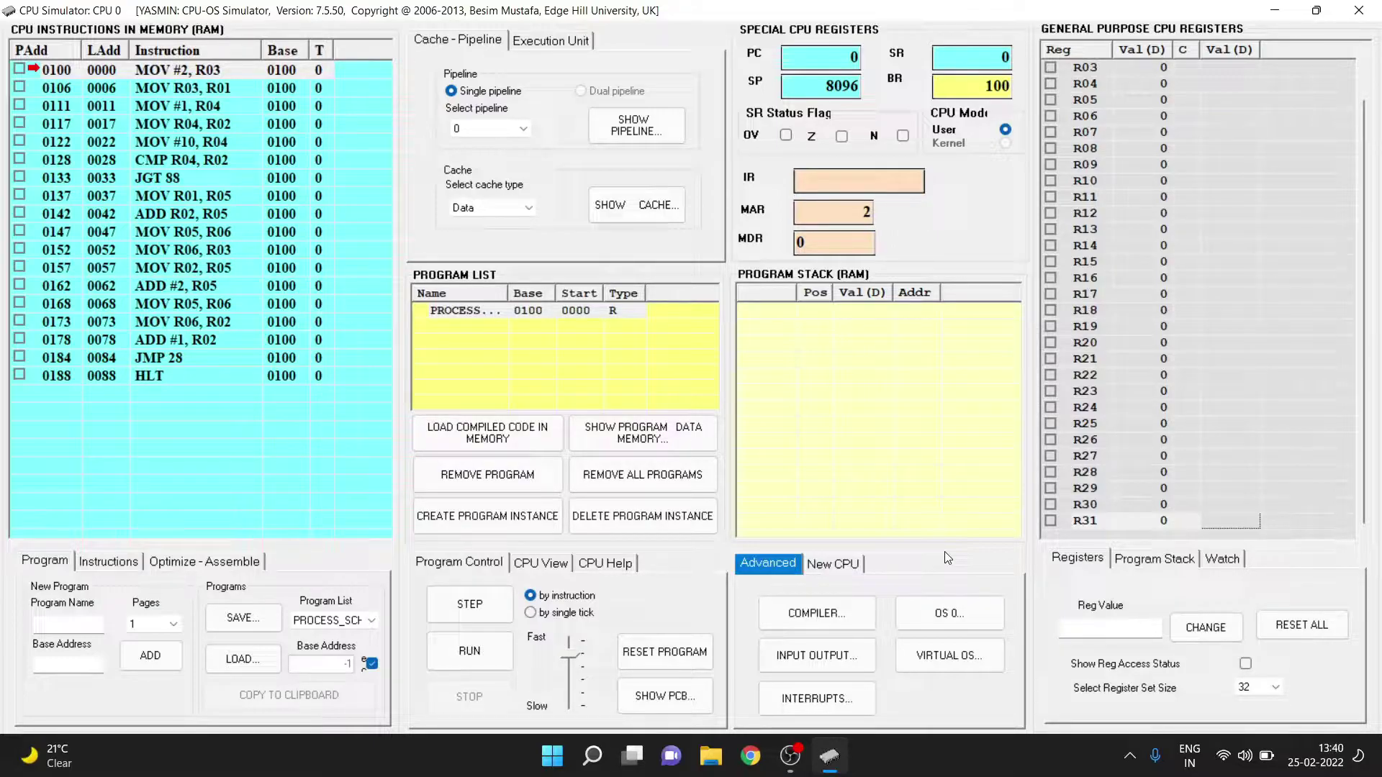
Open the OS simulator and create process P1 from PROCESS_SCHEDULING with priority 3 and no arrival delay.
left_click(950, 614)
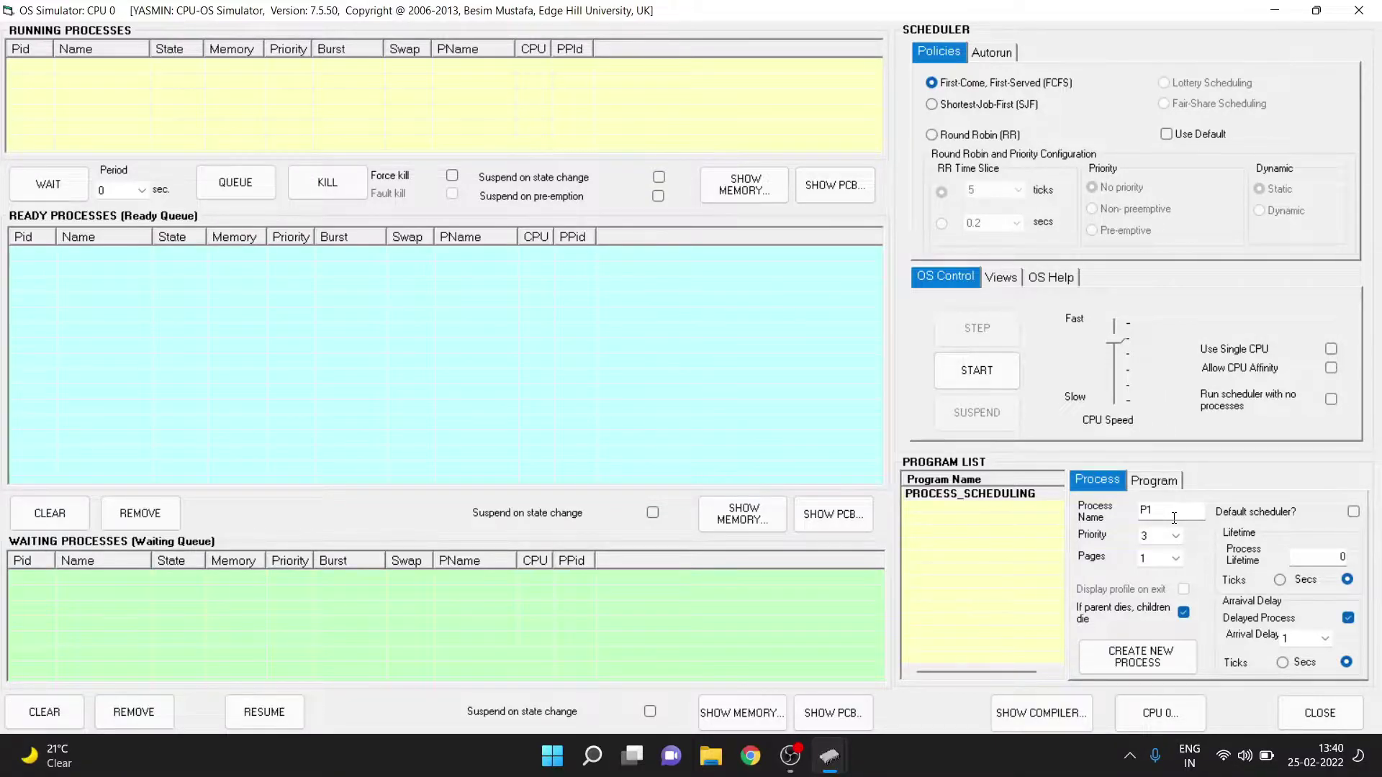
left_click(1175, 536)
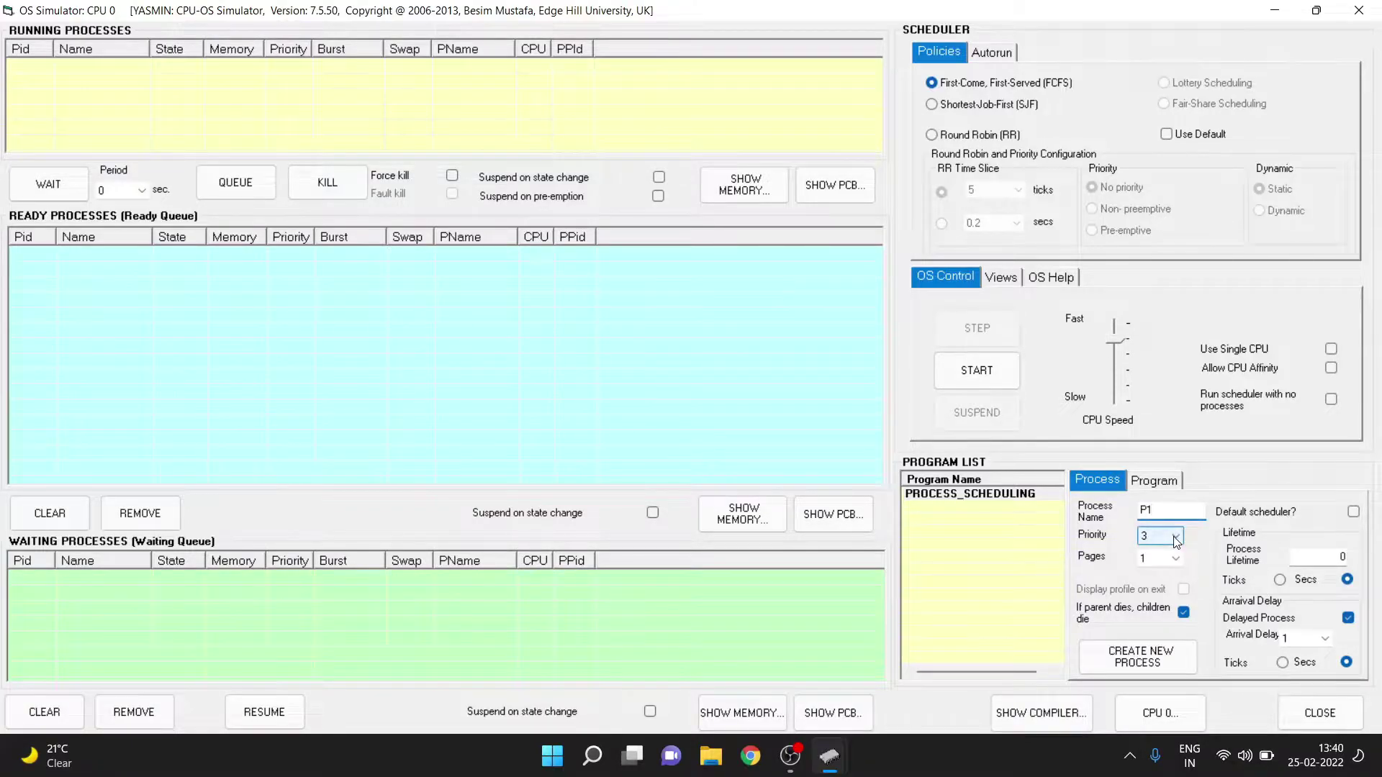
left_click(1325, 638)
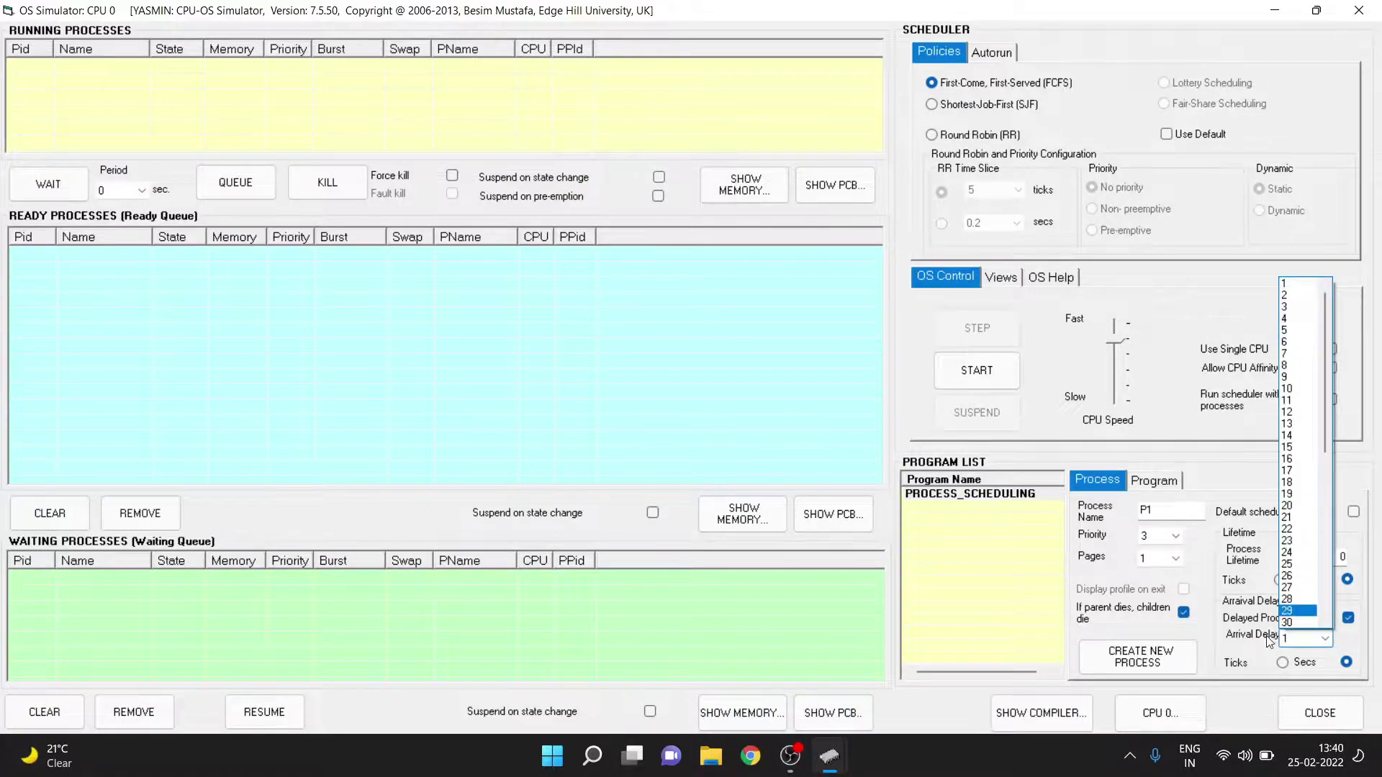
left_click(1324, 638)
left_click(1349, 619)
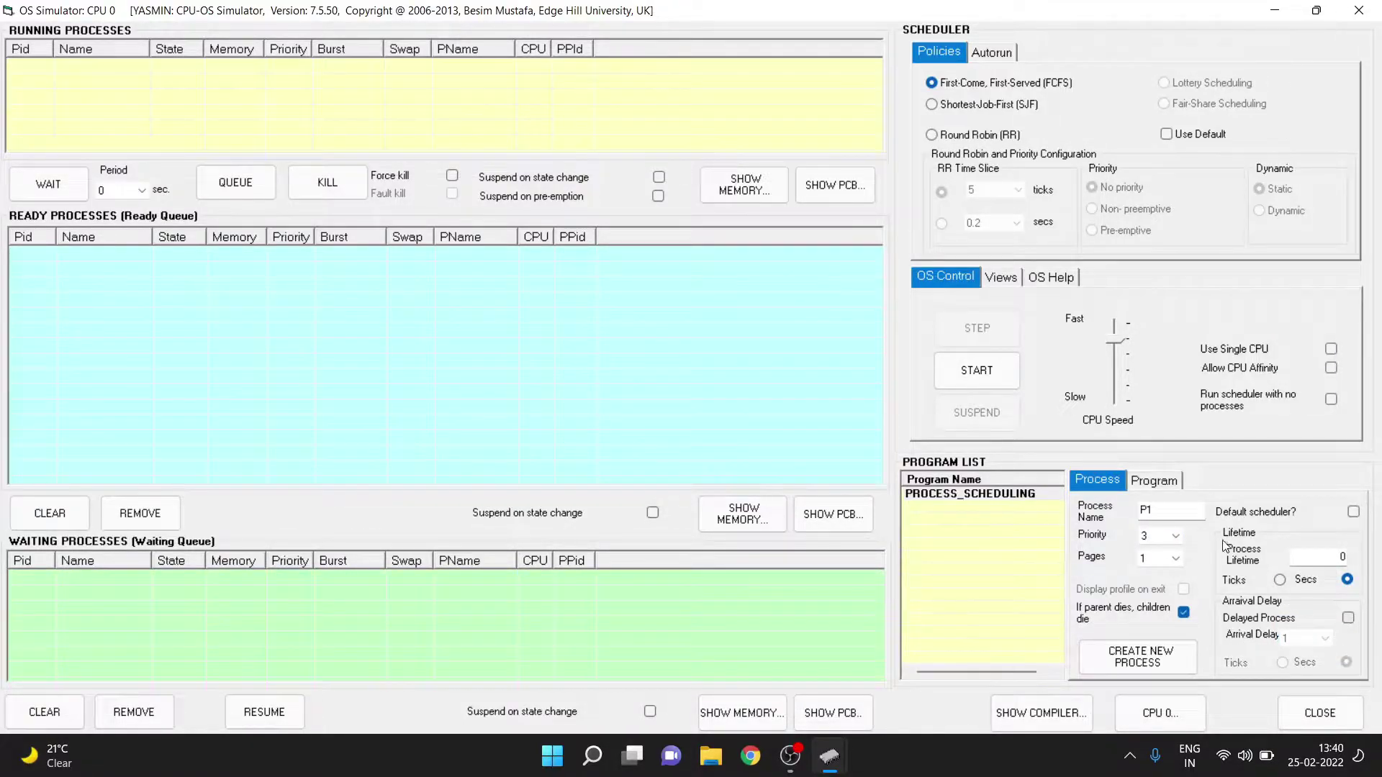
left_click(1166, 656)
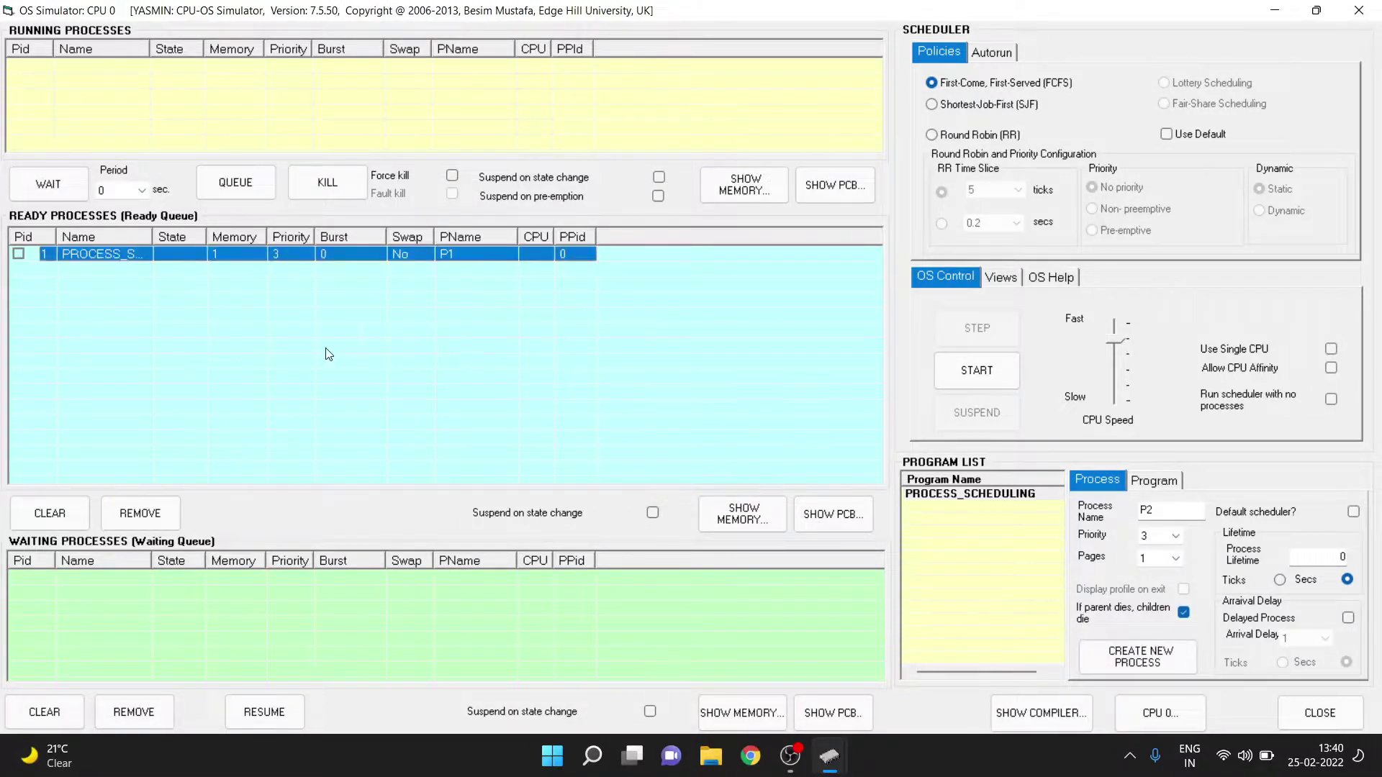
mouse_move(110, 333)
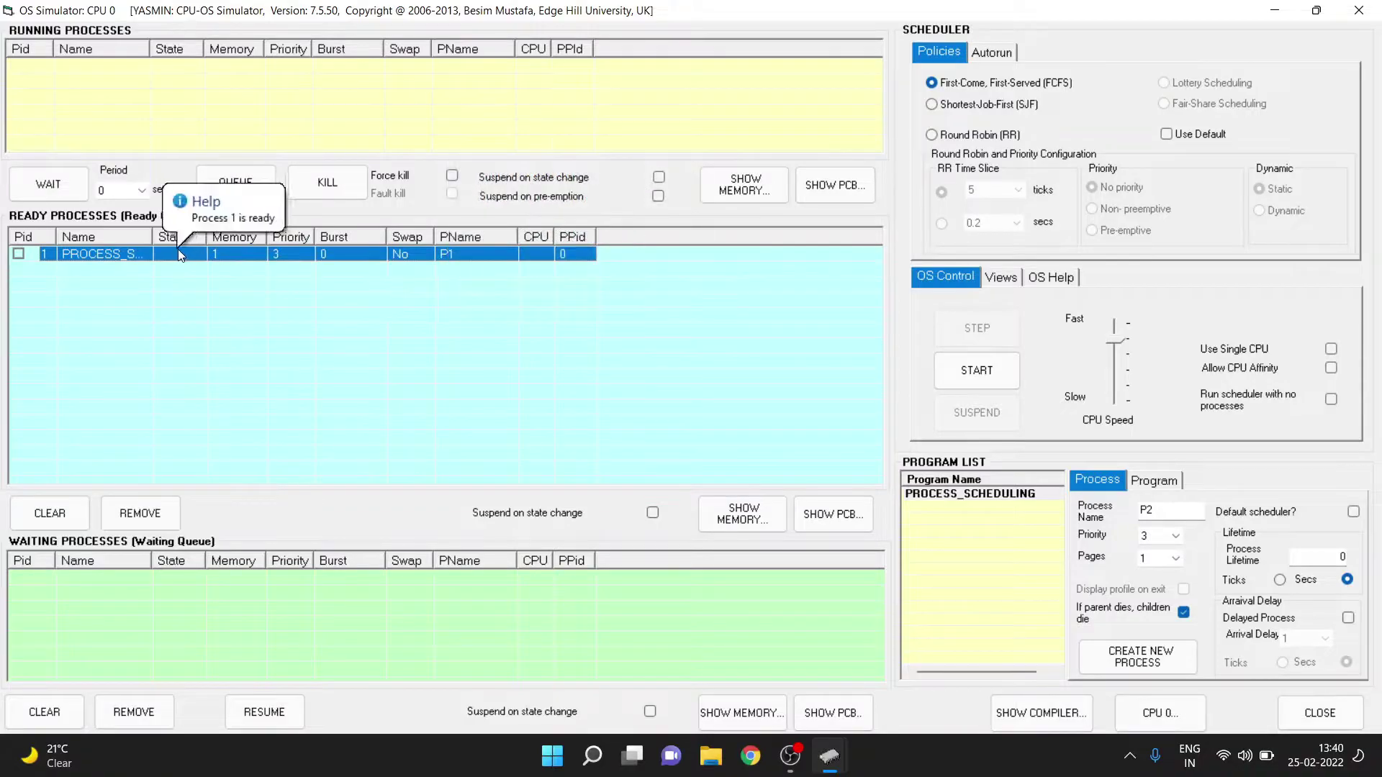
mouse_move(90, 259)
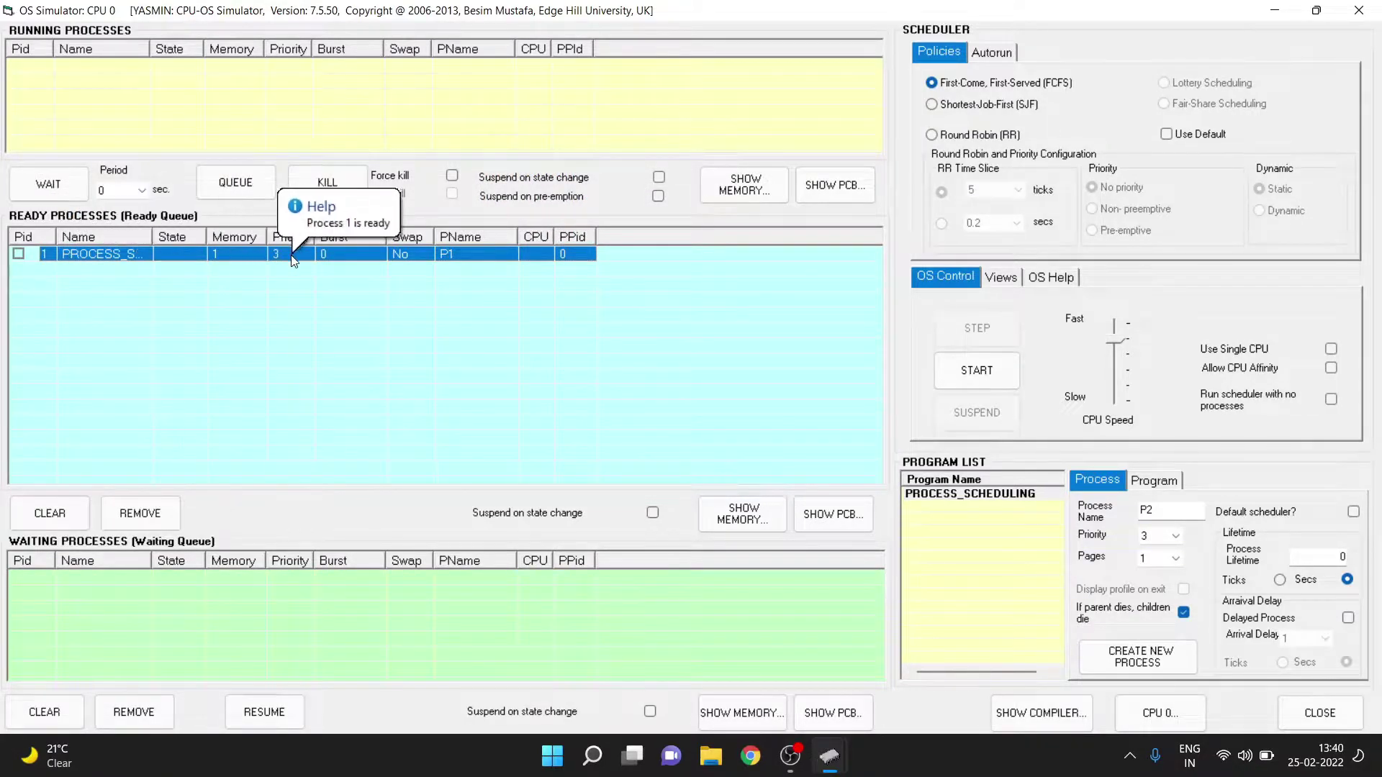
Create process P2 with priority 2 and an arrival delay of 2 seconds.
left_click(1169, 538)
scroll(1170, 569, "up", 2)
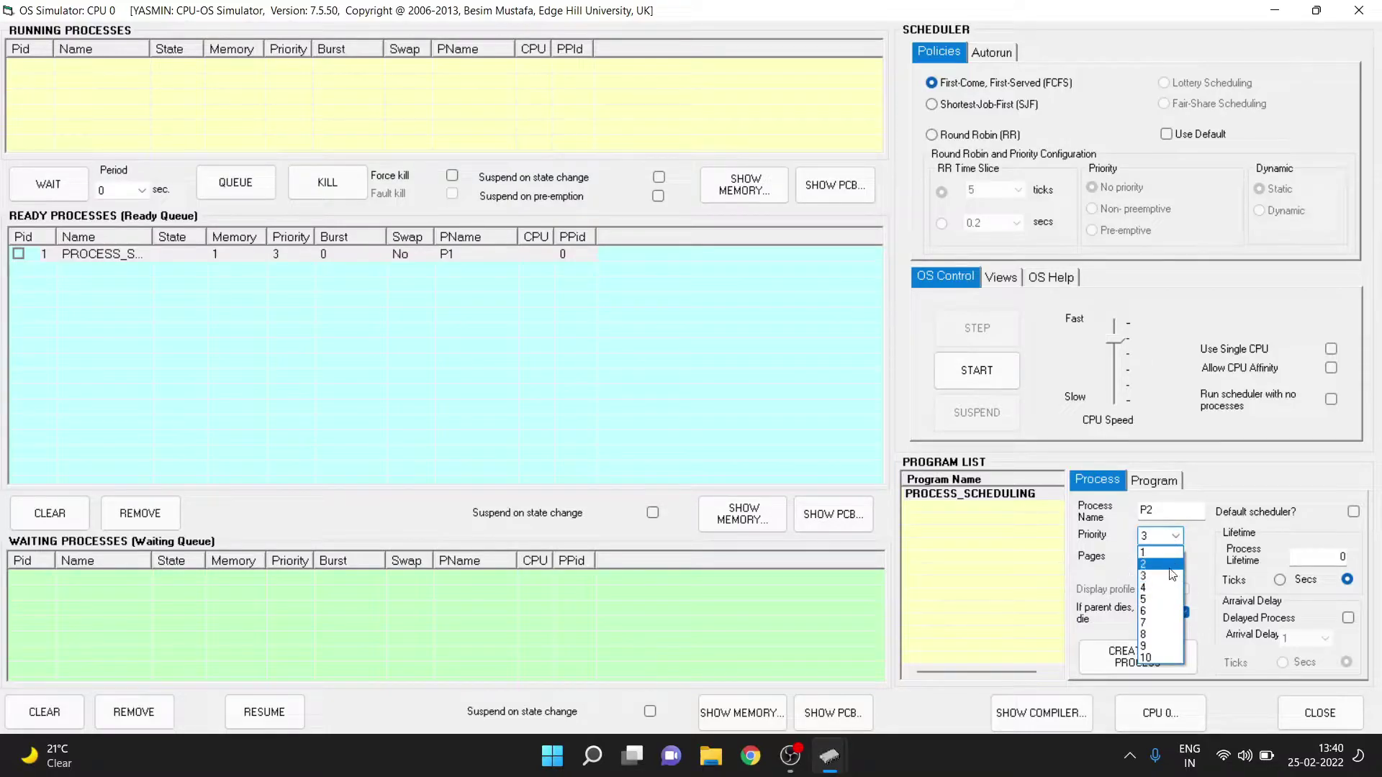
left_click(1172, 574)
left_click(1348, 617)
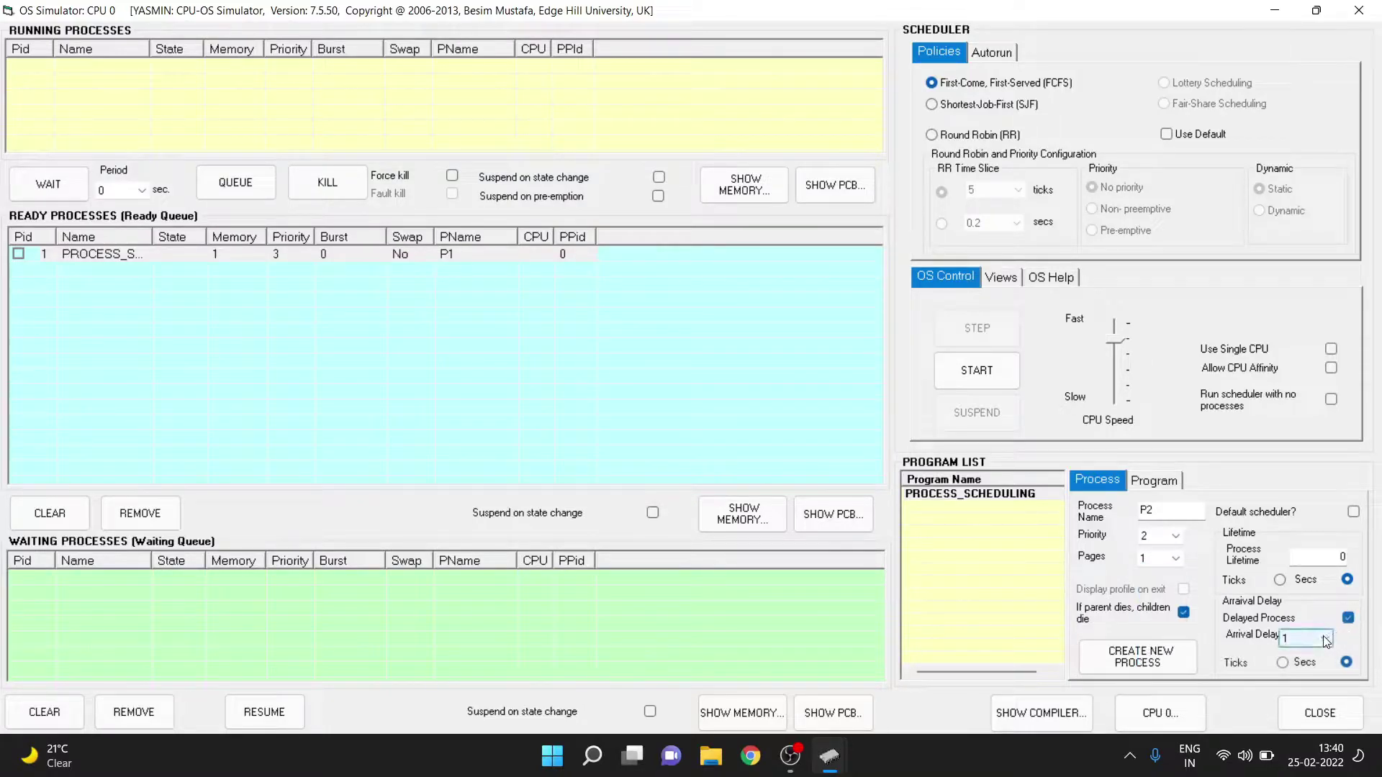
left_click(1323, 638)
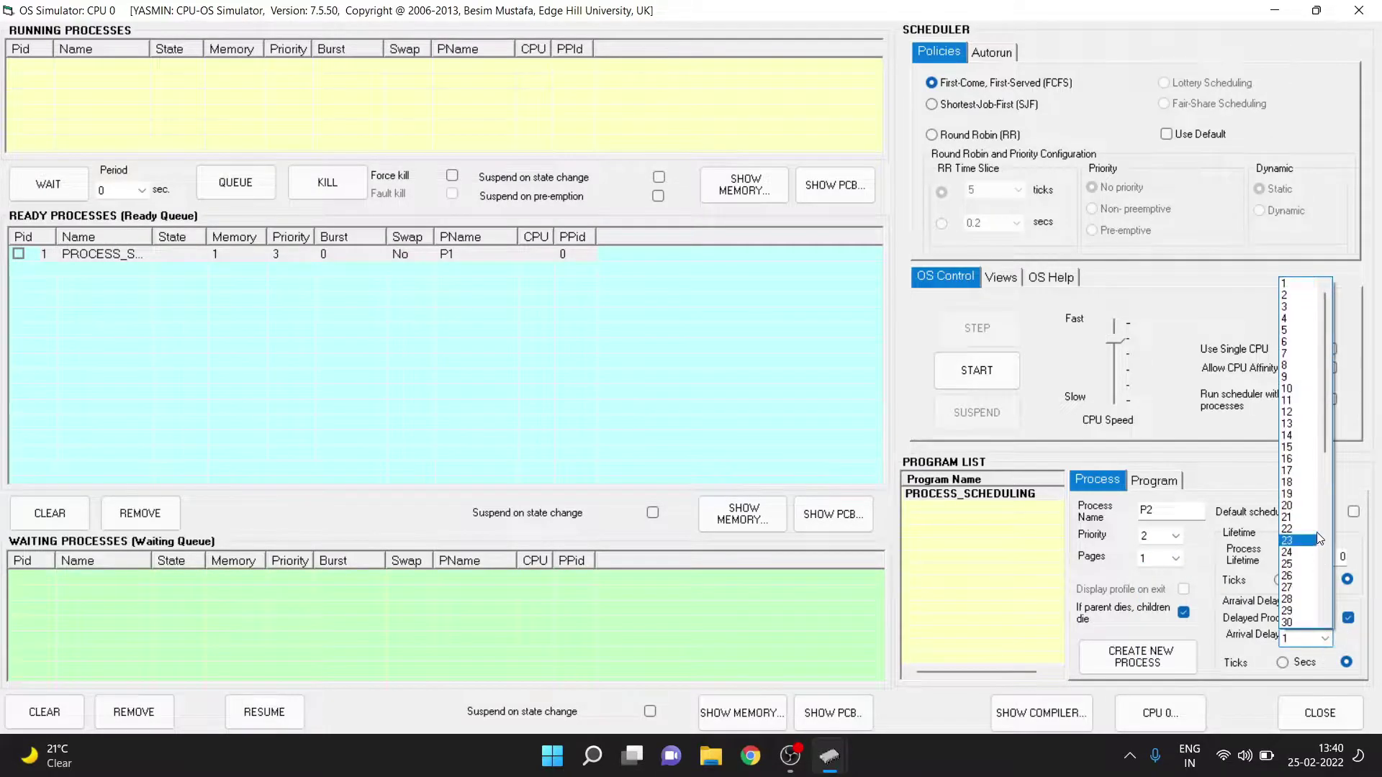
left_click(1306, 296)
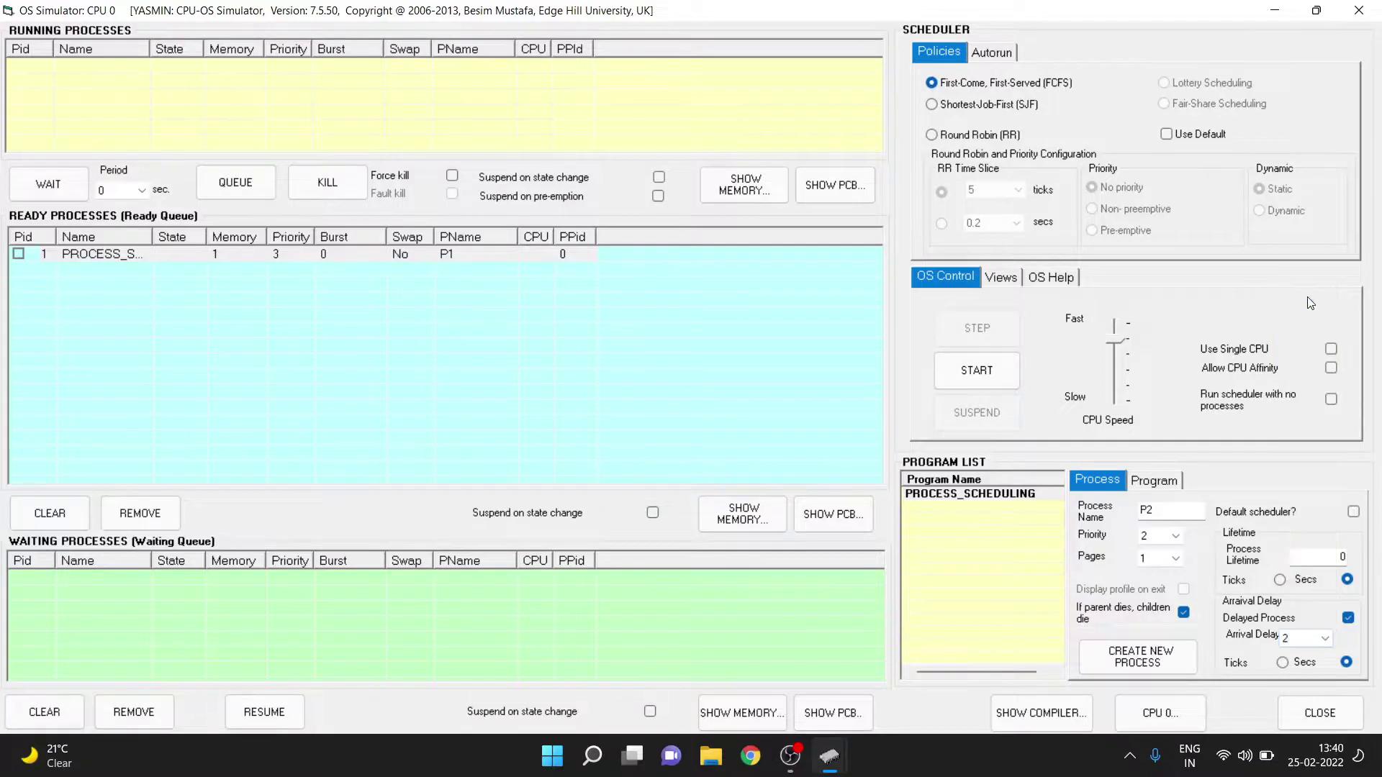
left_click(1133, 663)
left_click(302, 452)
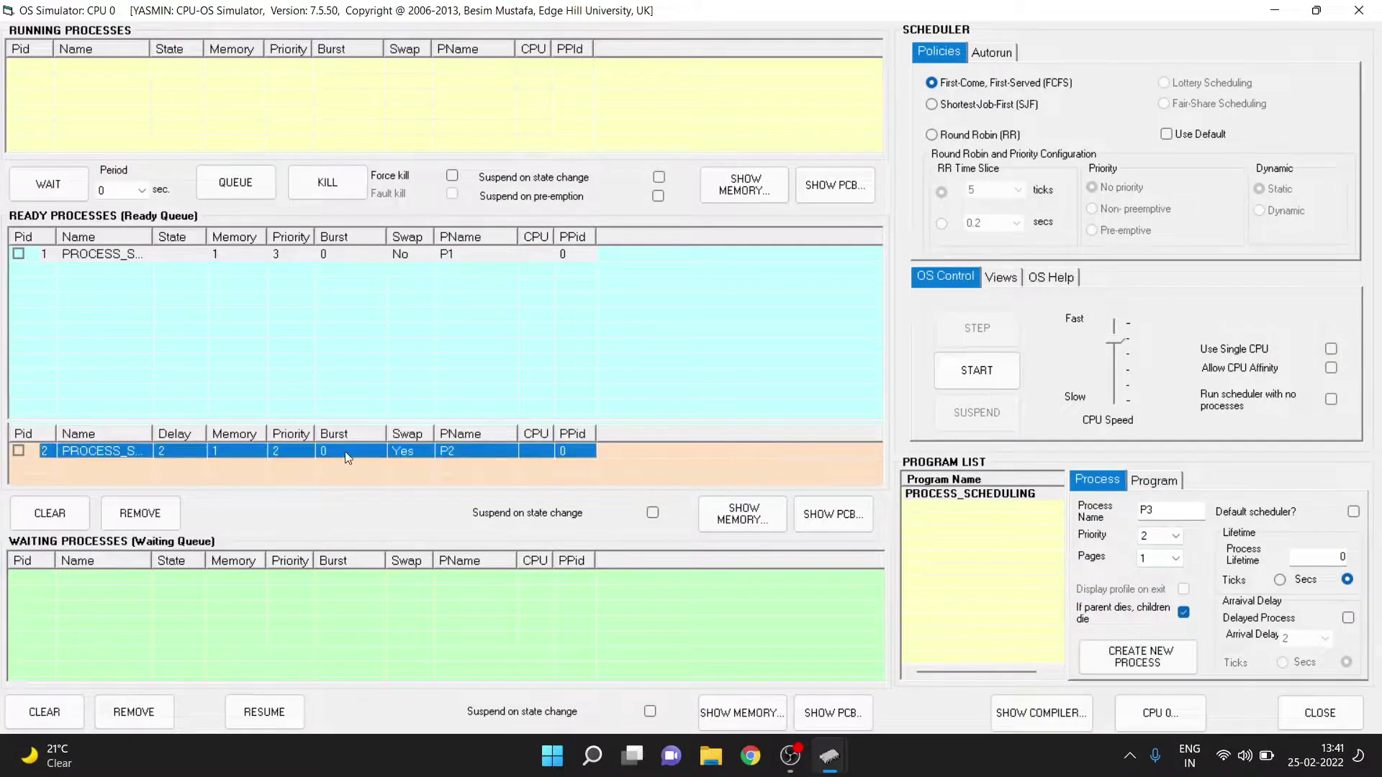
mouse_move(333, 456)
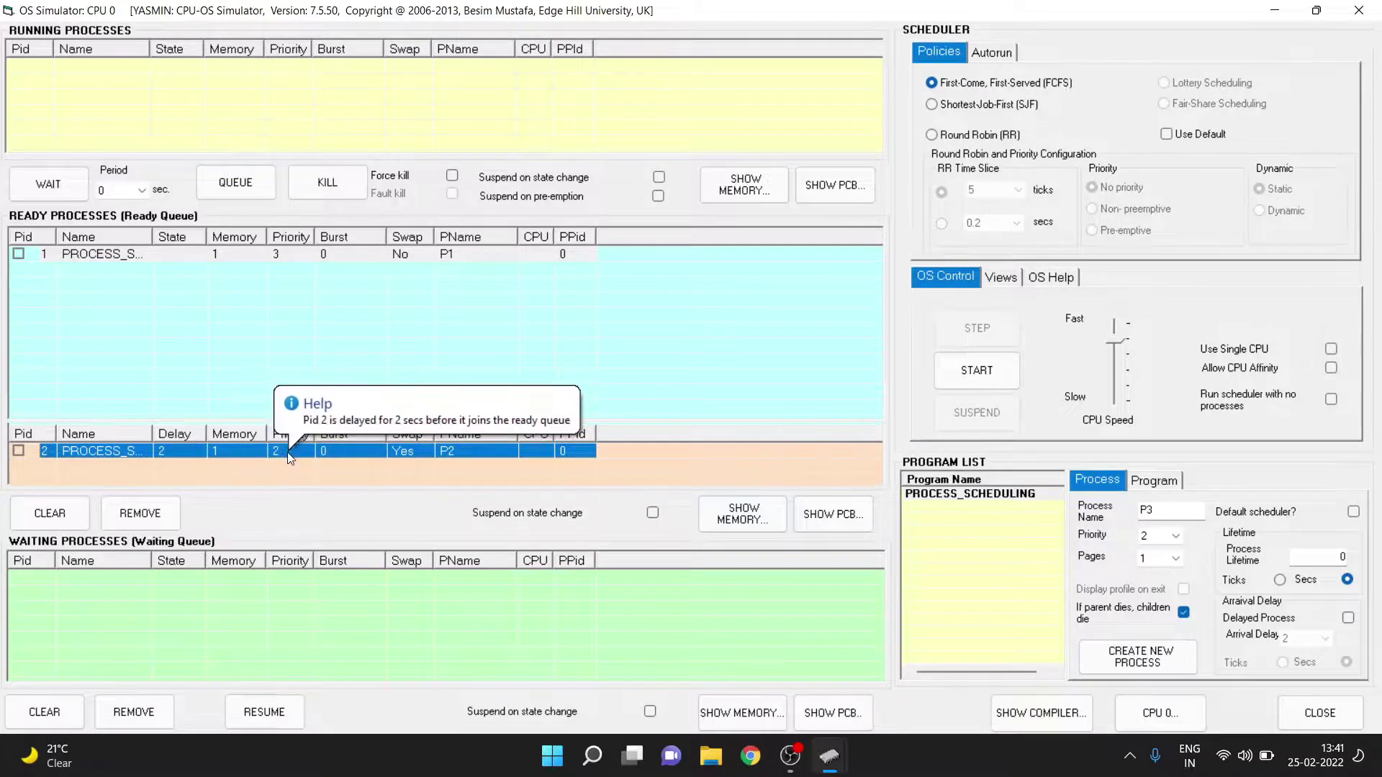
Create process P3 with priority 4 and an arrival delay of 4 seconds.
left_click(1170, 540)
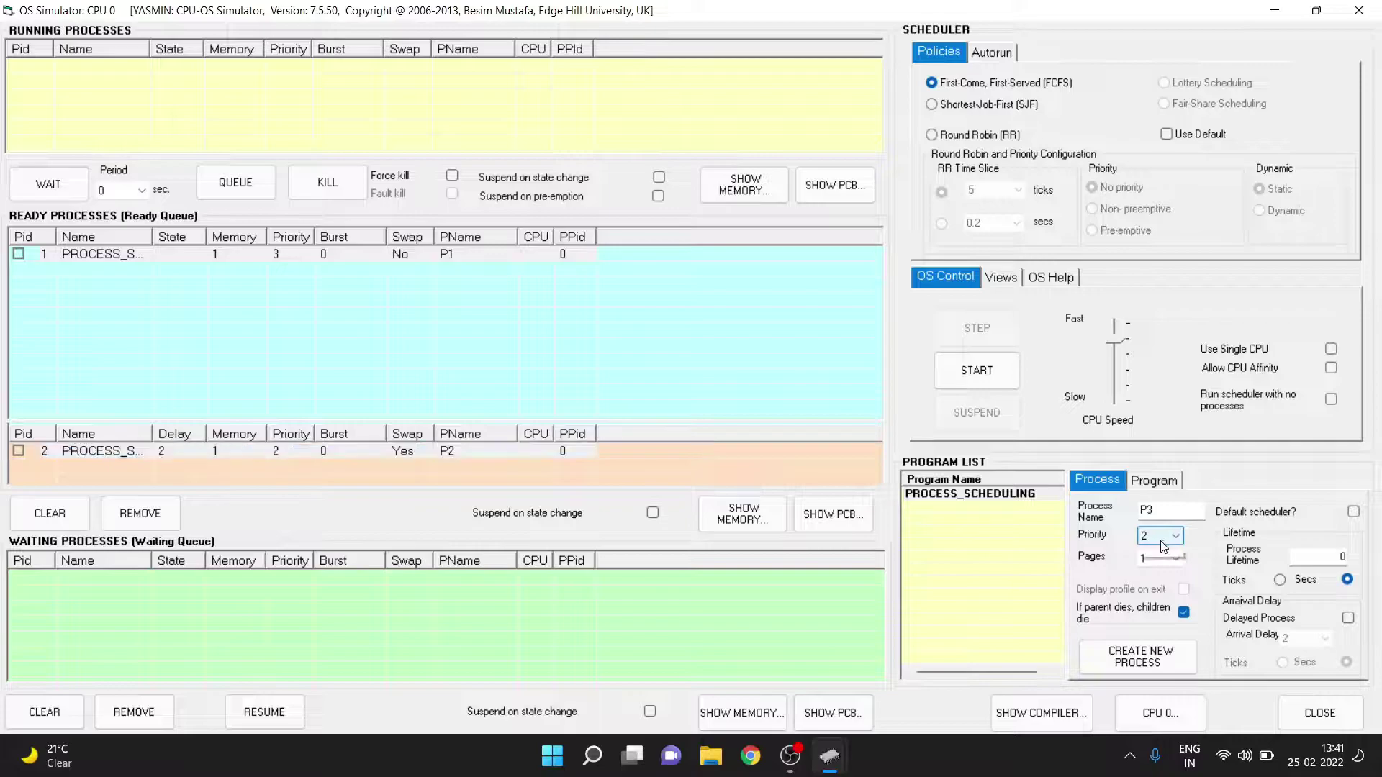
left_click(1166, 588)
left_click(1347, 619)
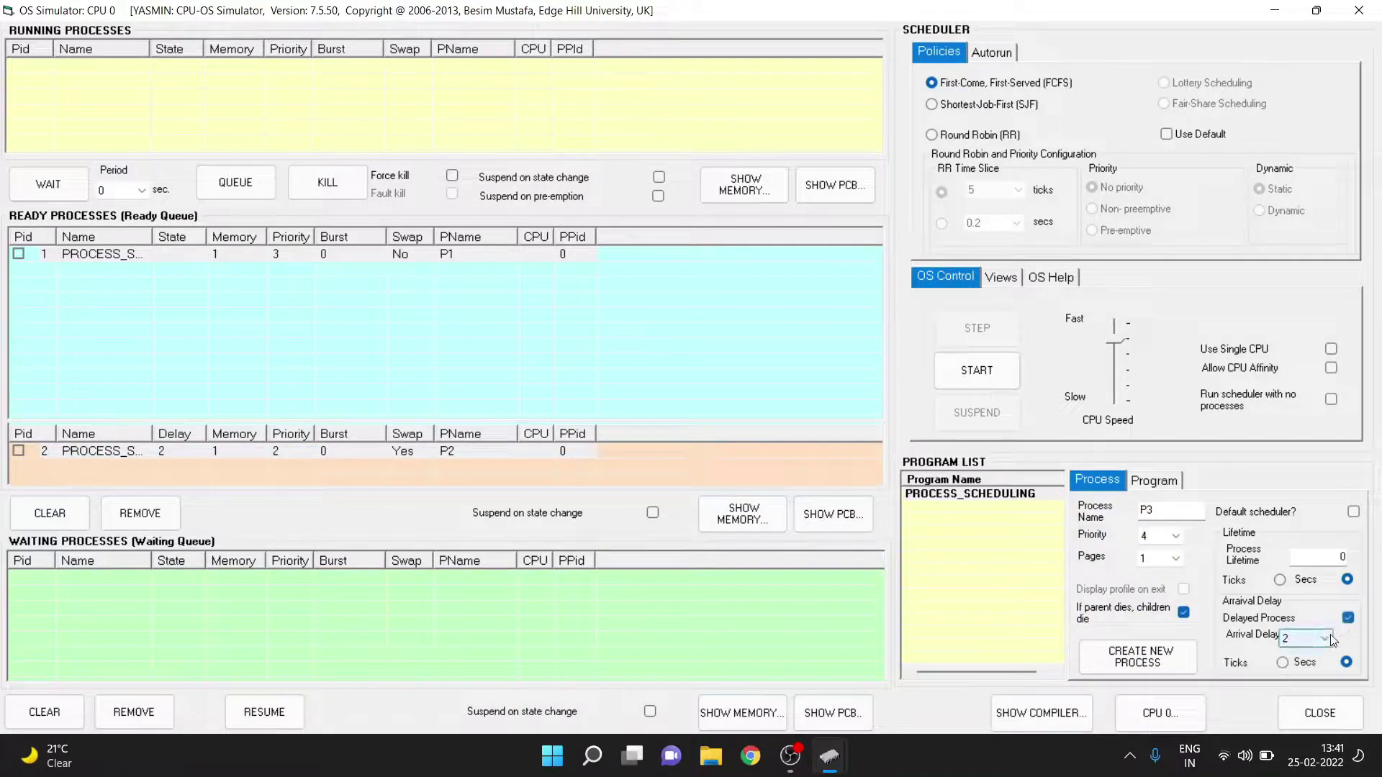
left_click(1332, 639)
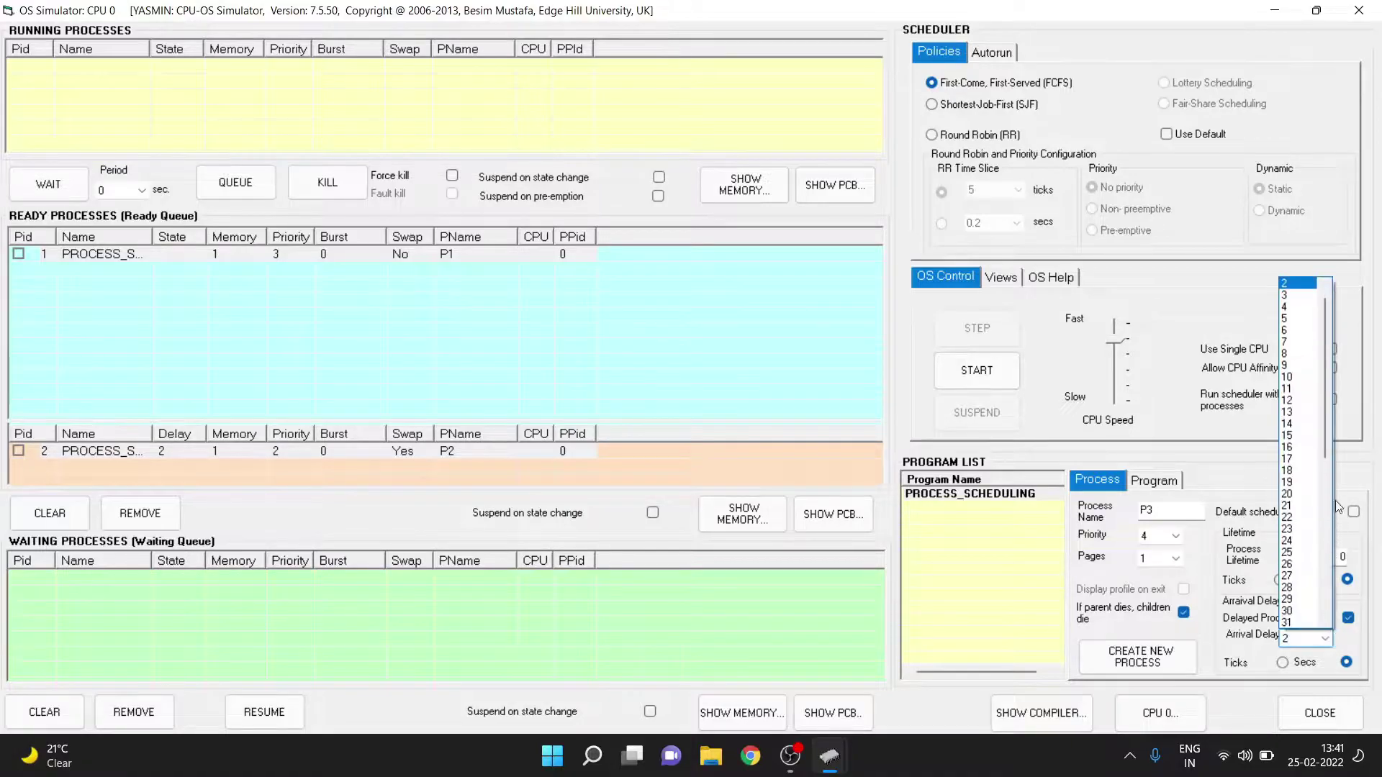
left_click(1299, 307)
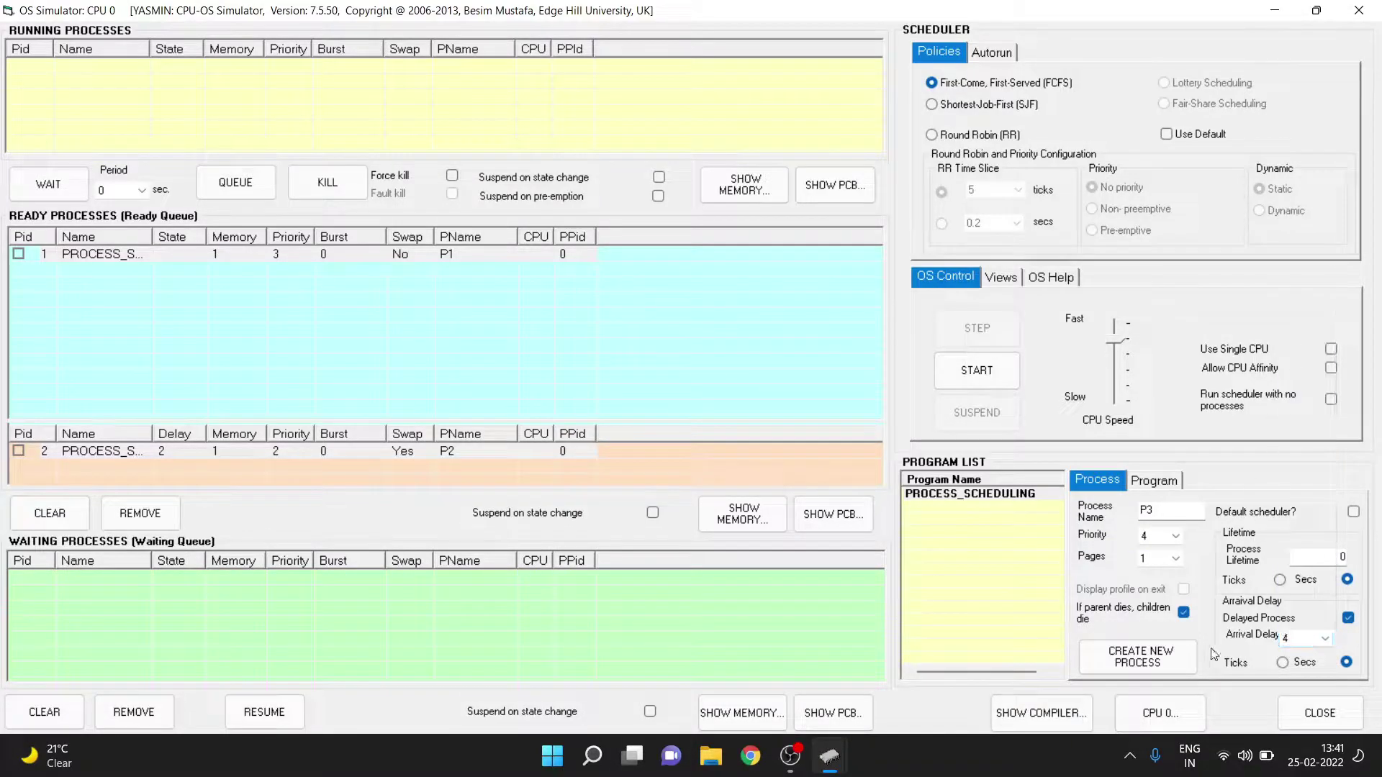
left_click(1139, 660)
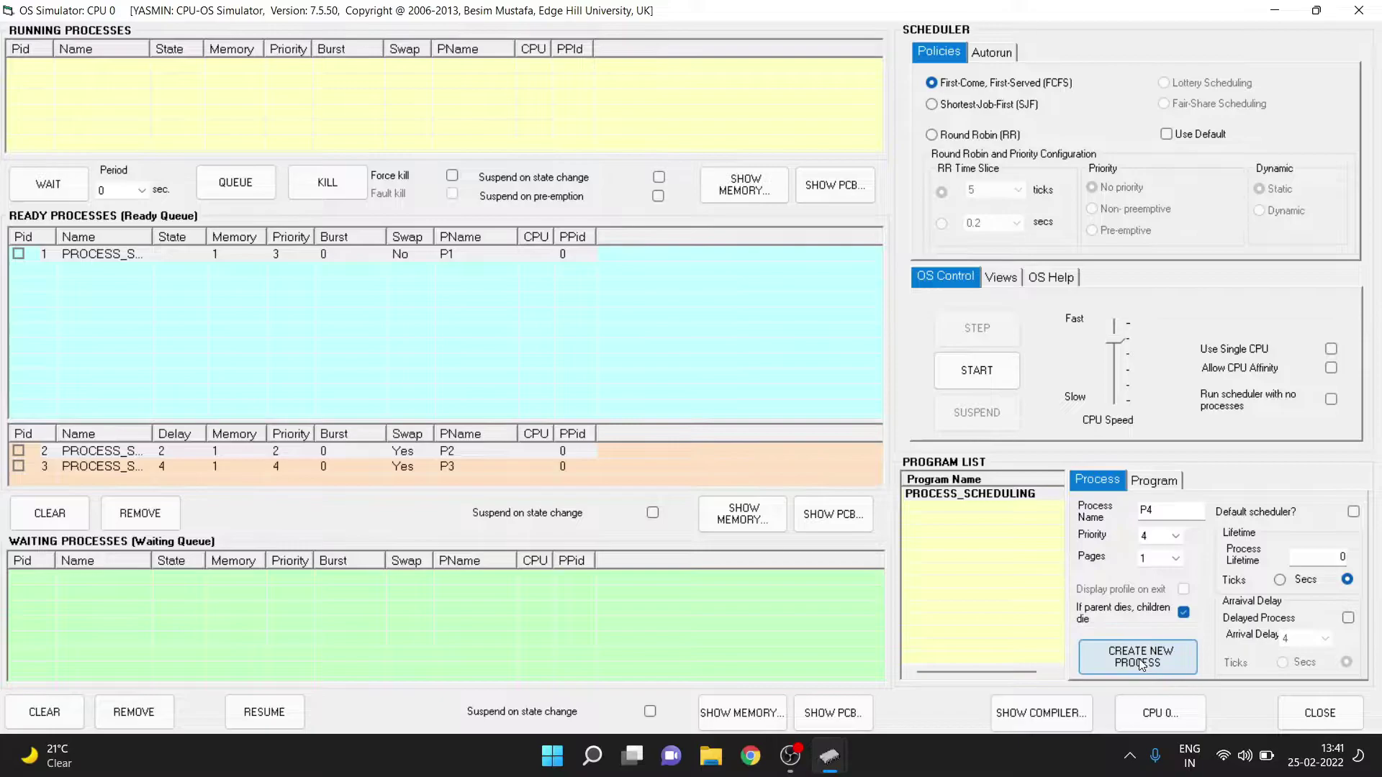
left_click(340, 452)
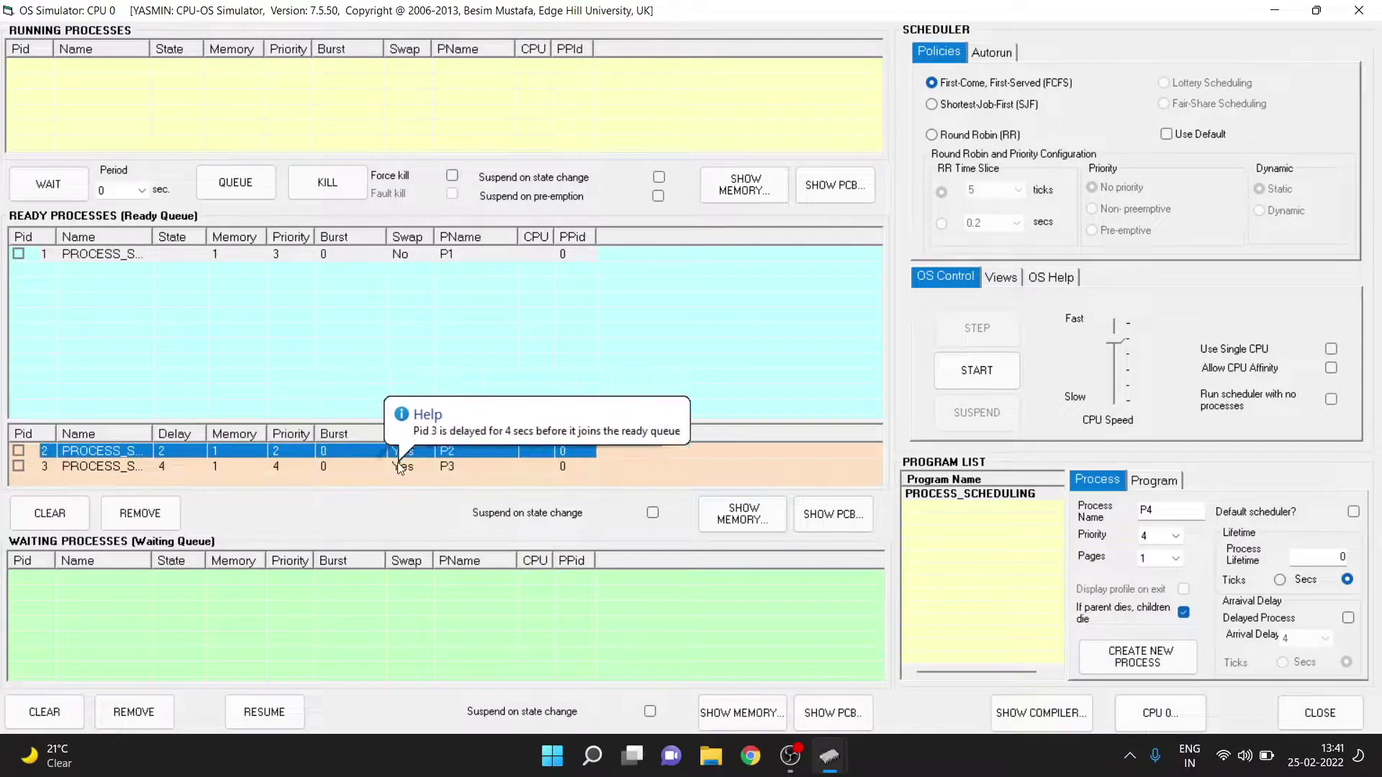
Create process P4 with priority 1 and an arrival delay of 6 seconds.
left_click(1194, 518)
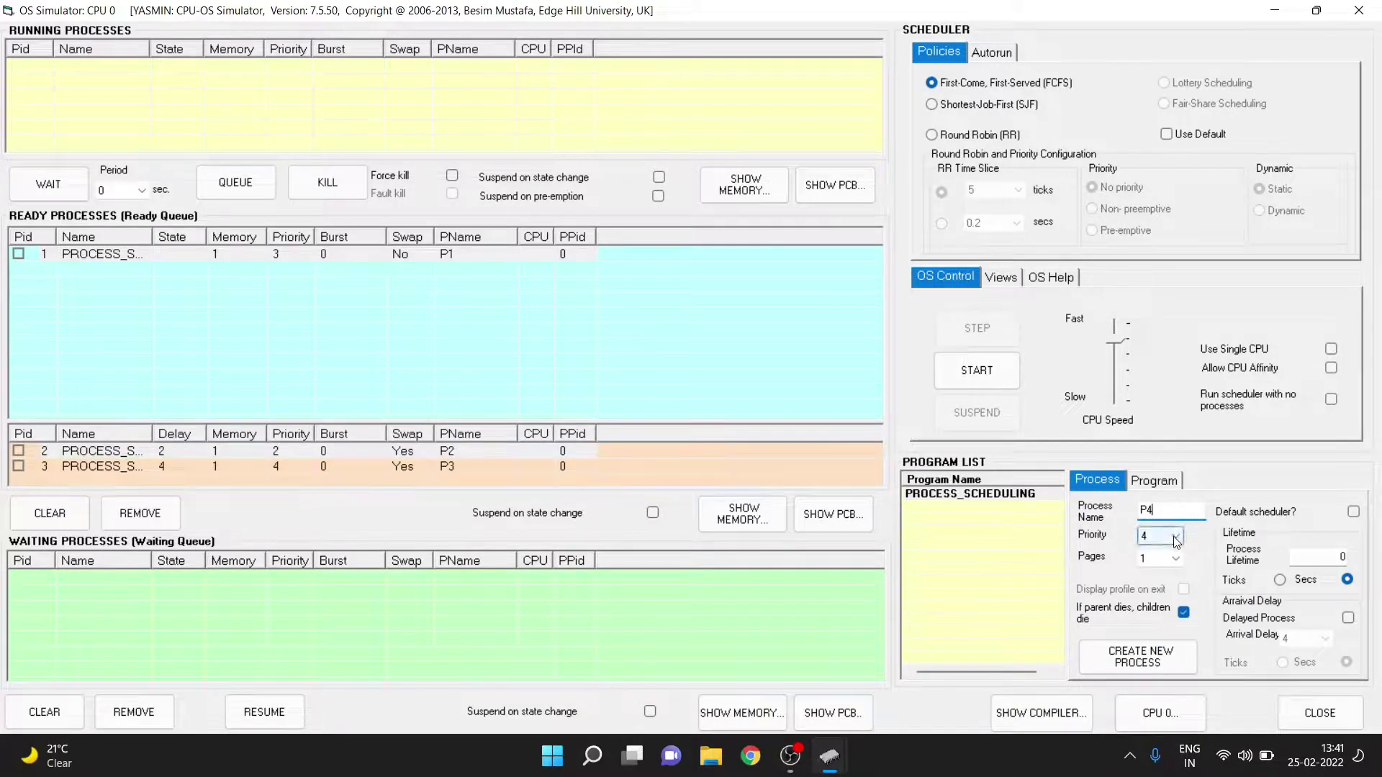
left_click(1176, 541)
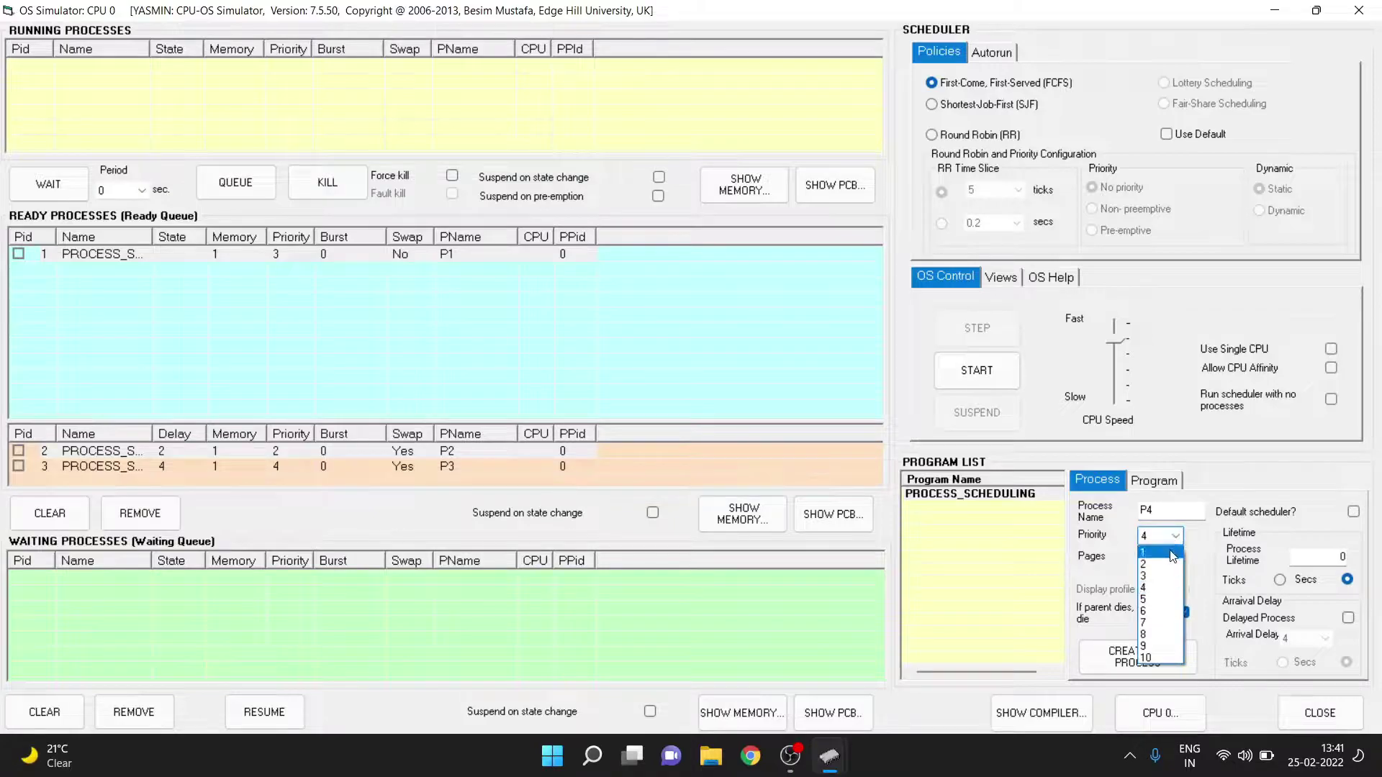
left_click(1158, 552)
left_click(1348, 617)
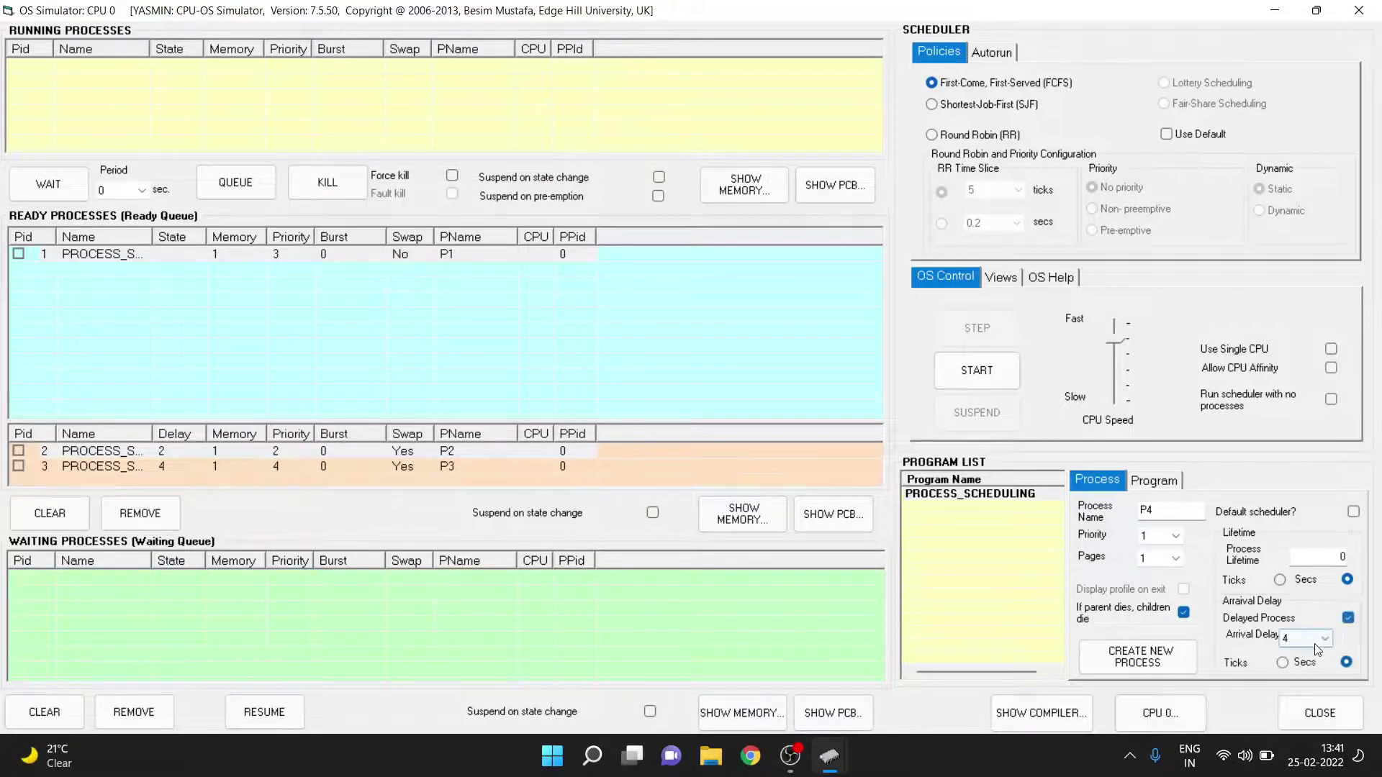
left_click(1314, 640)
left_click(1296, 316)
left_click(1154, 667)
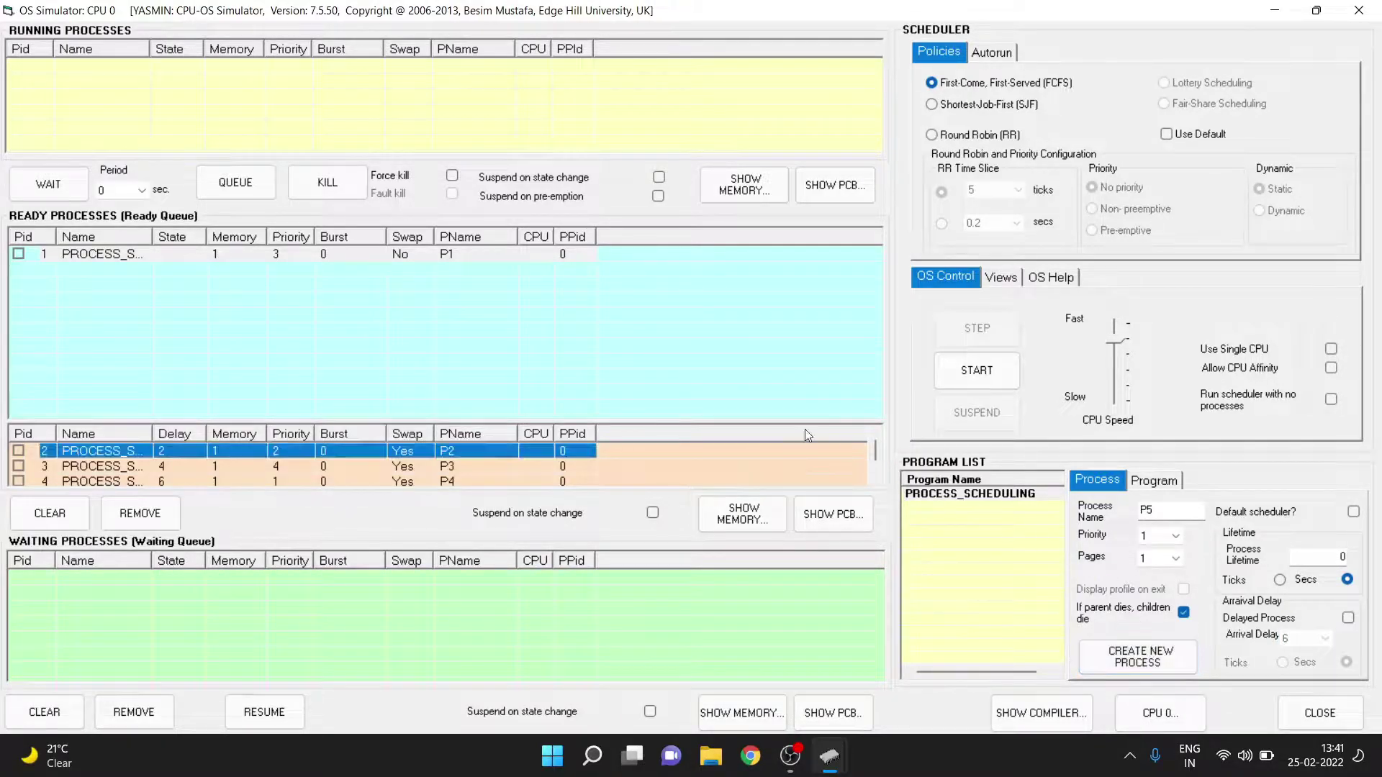
mouse_move(563, 392)
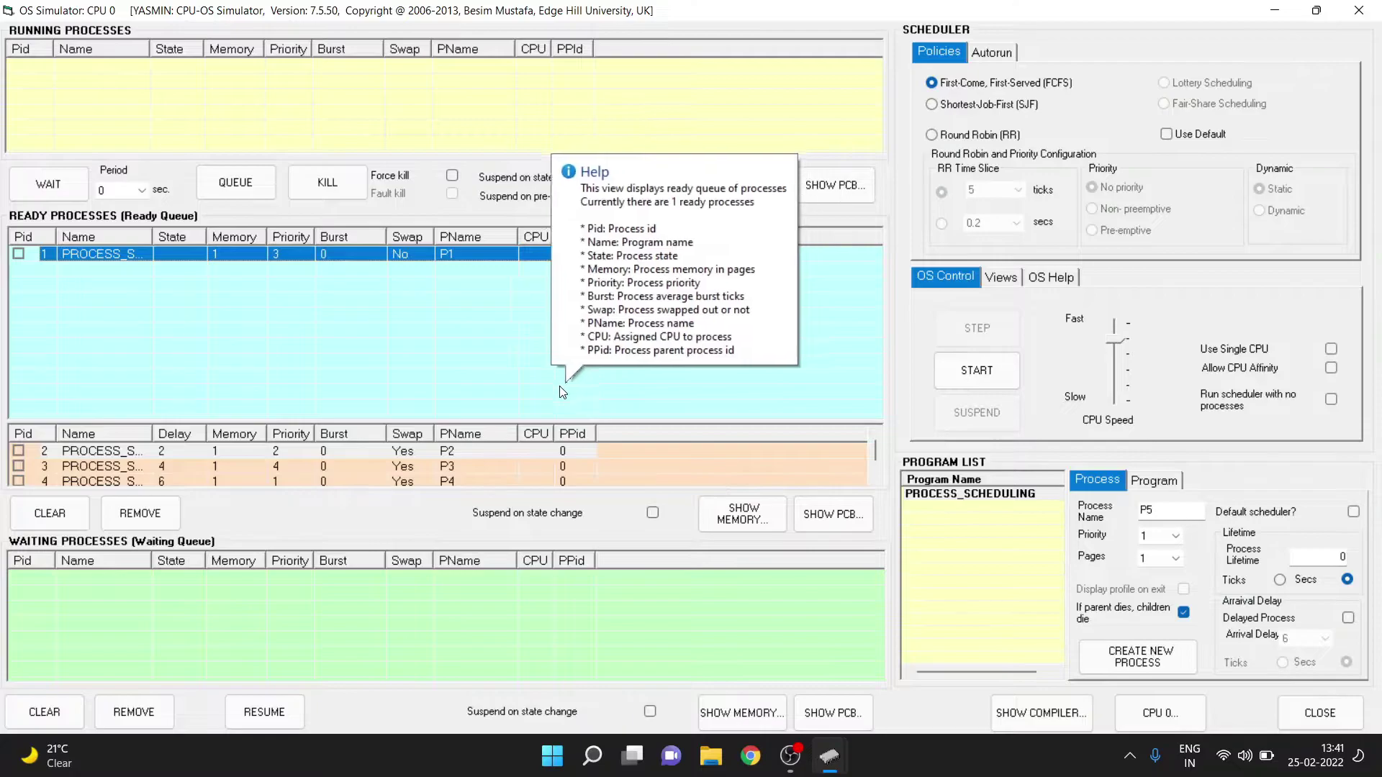
Raise the CPU speed to its fastest setting and check the OS activity log.
left_click(1128, 326)
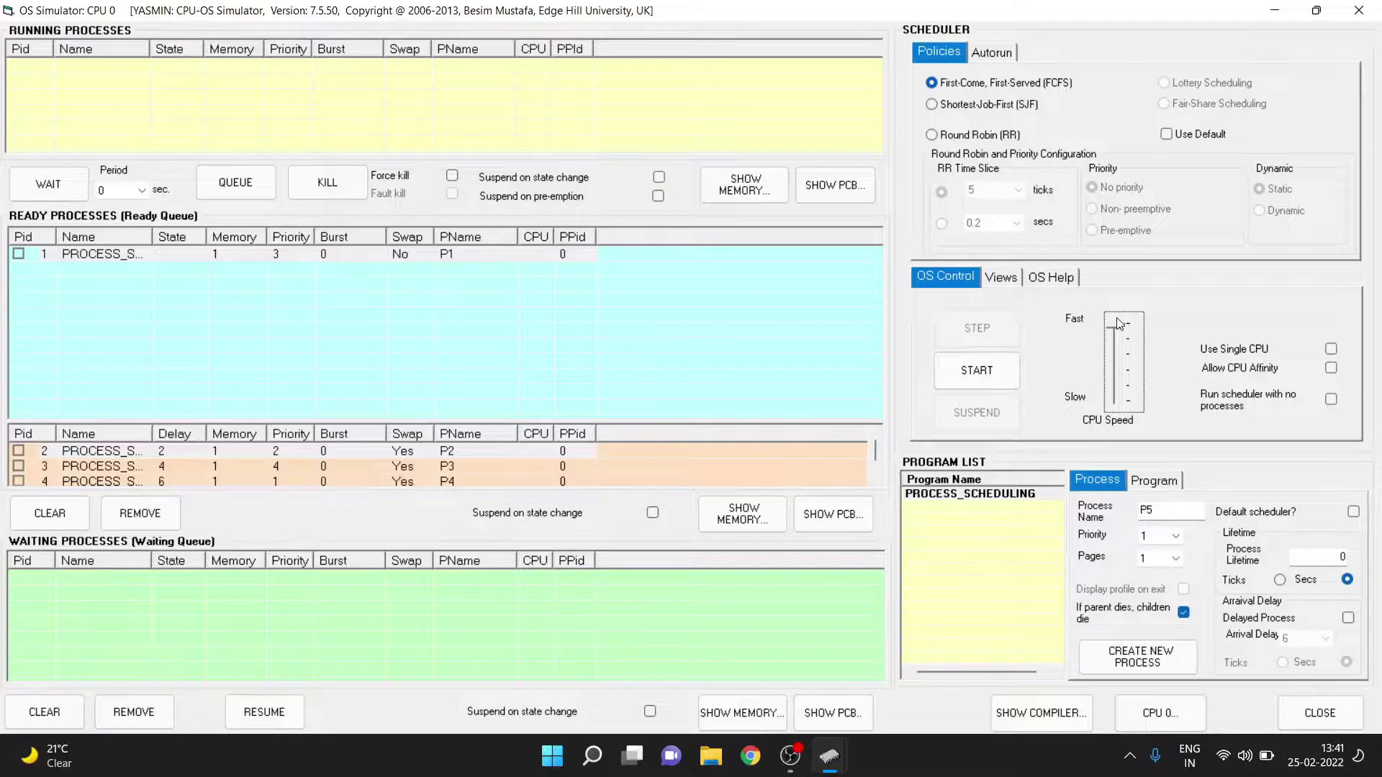
left_click(1000, 281)
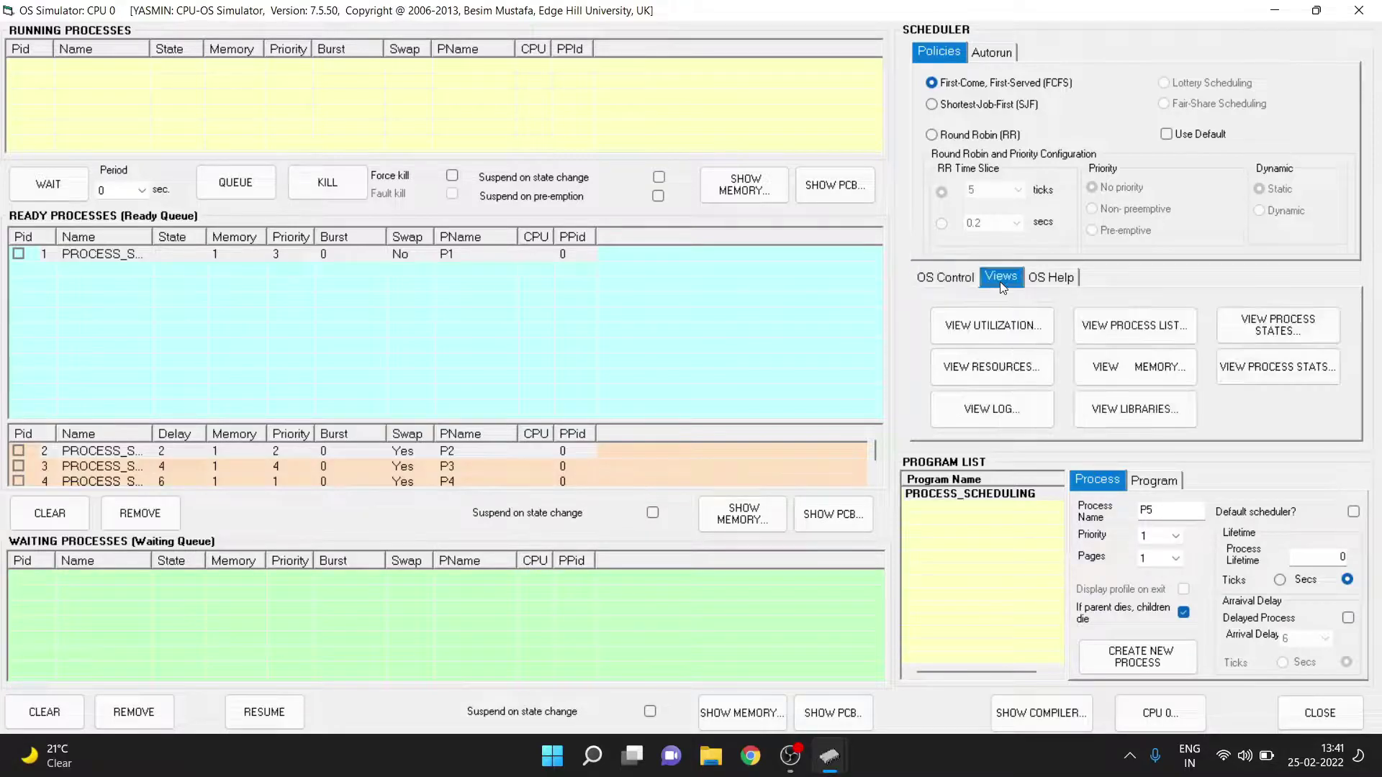
left_click(1018, 408)
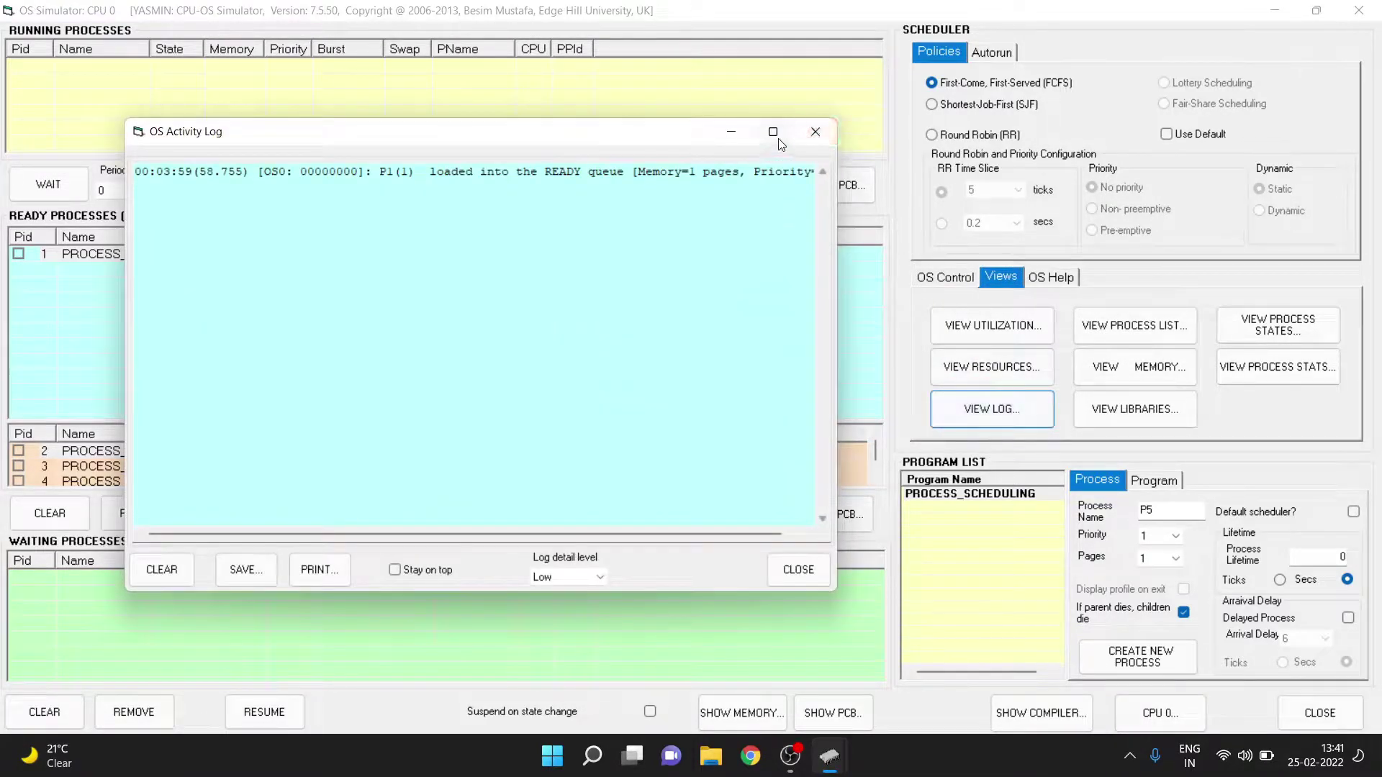
left_click(815, 132)
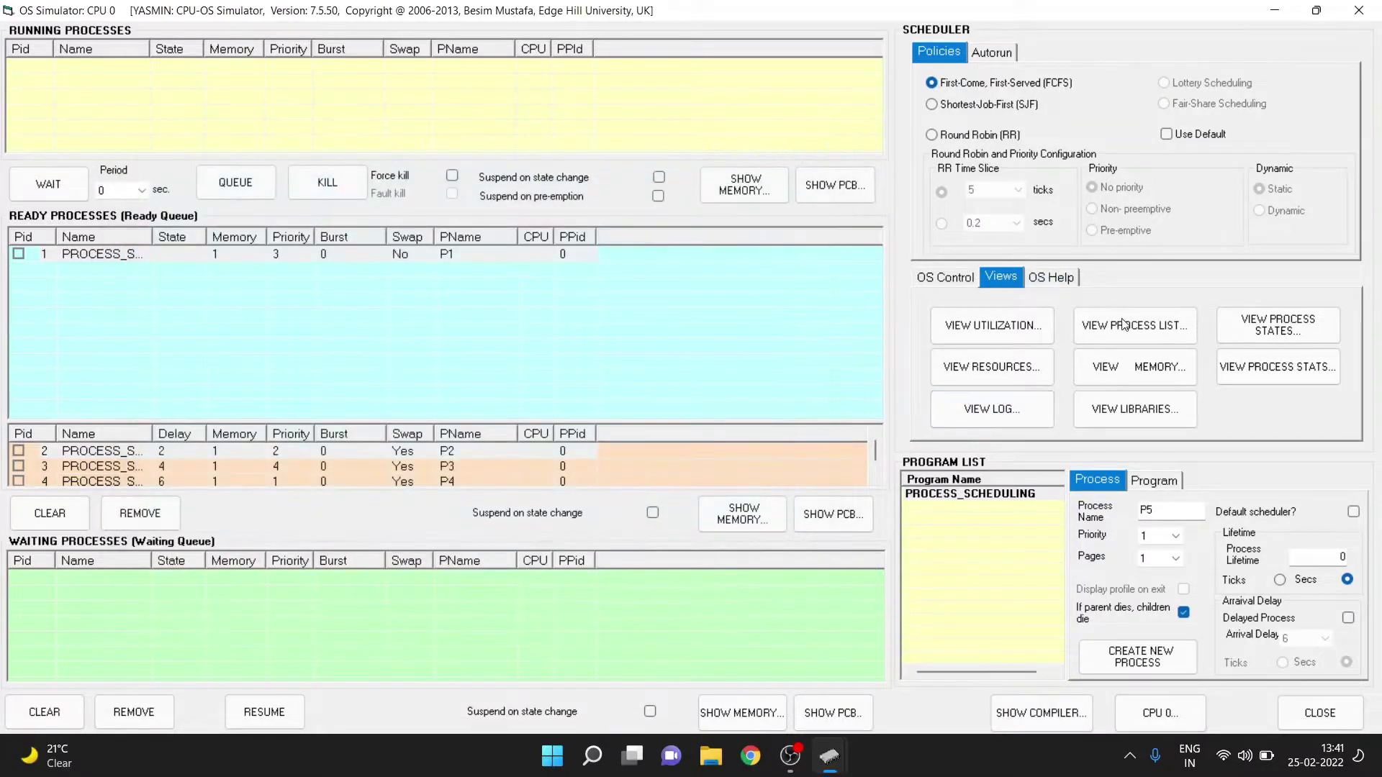
Examine the states of the created processes in the process list and the process tree.
left_click(1139, 329)
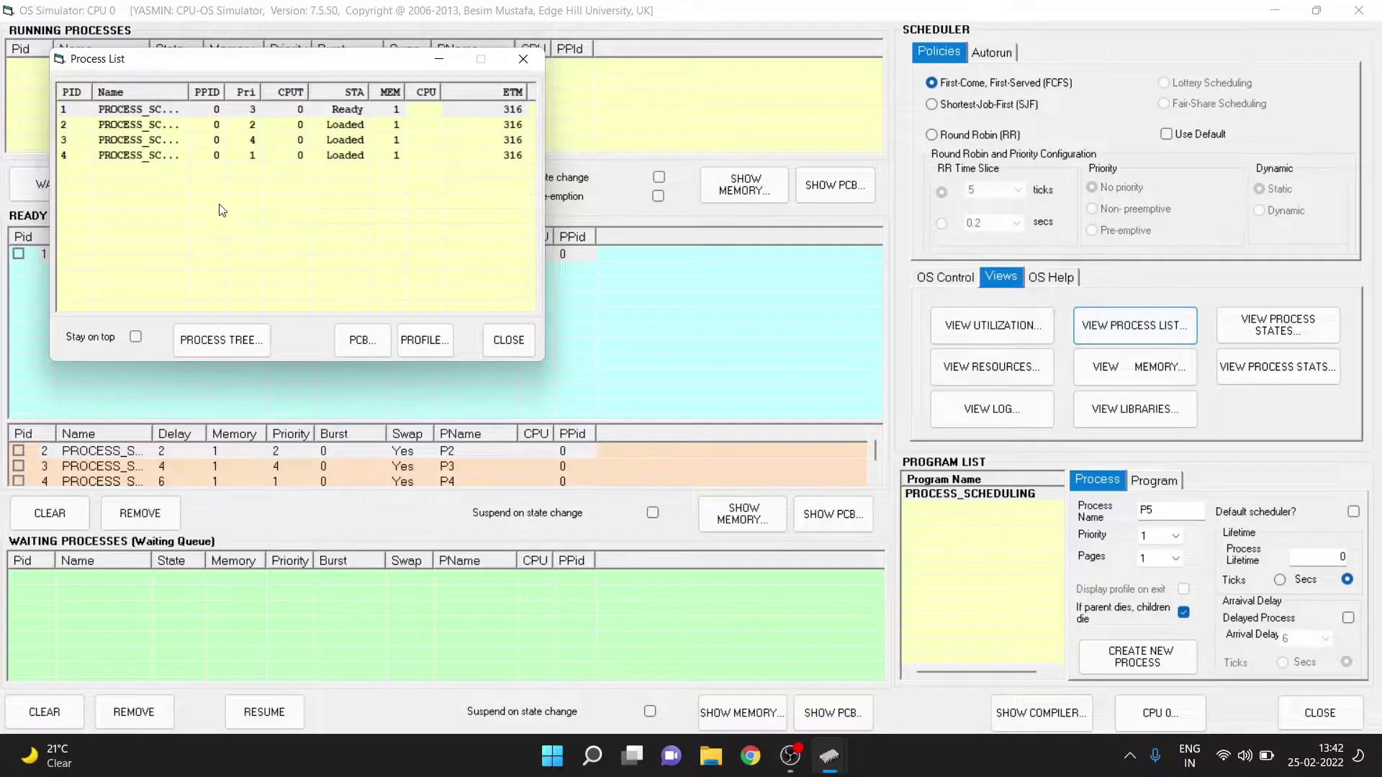
left_click(227, 347)
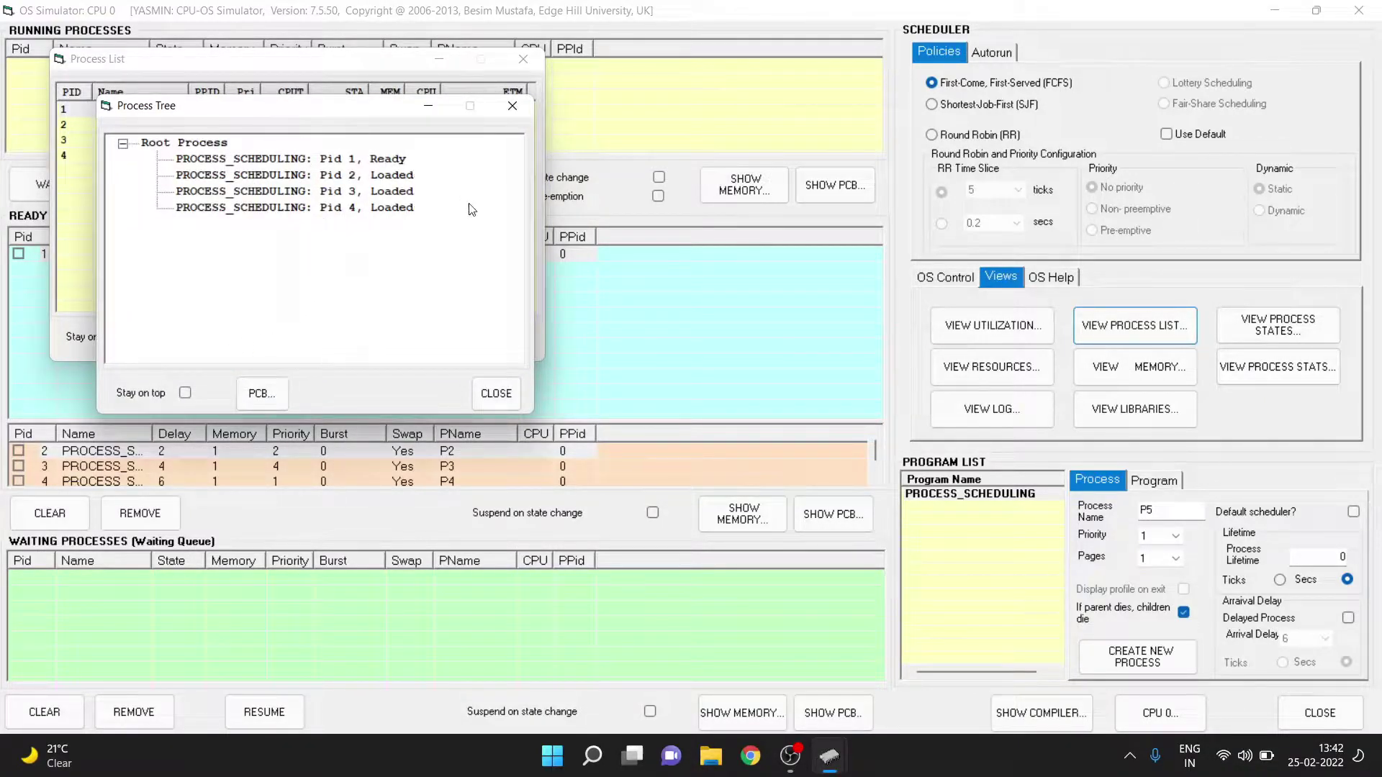
left_click(496, 393)
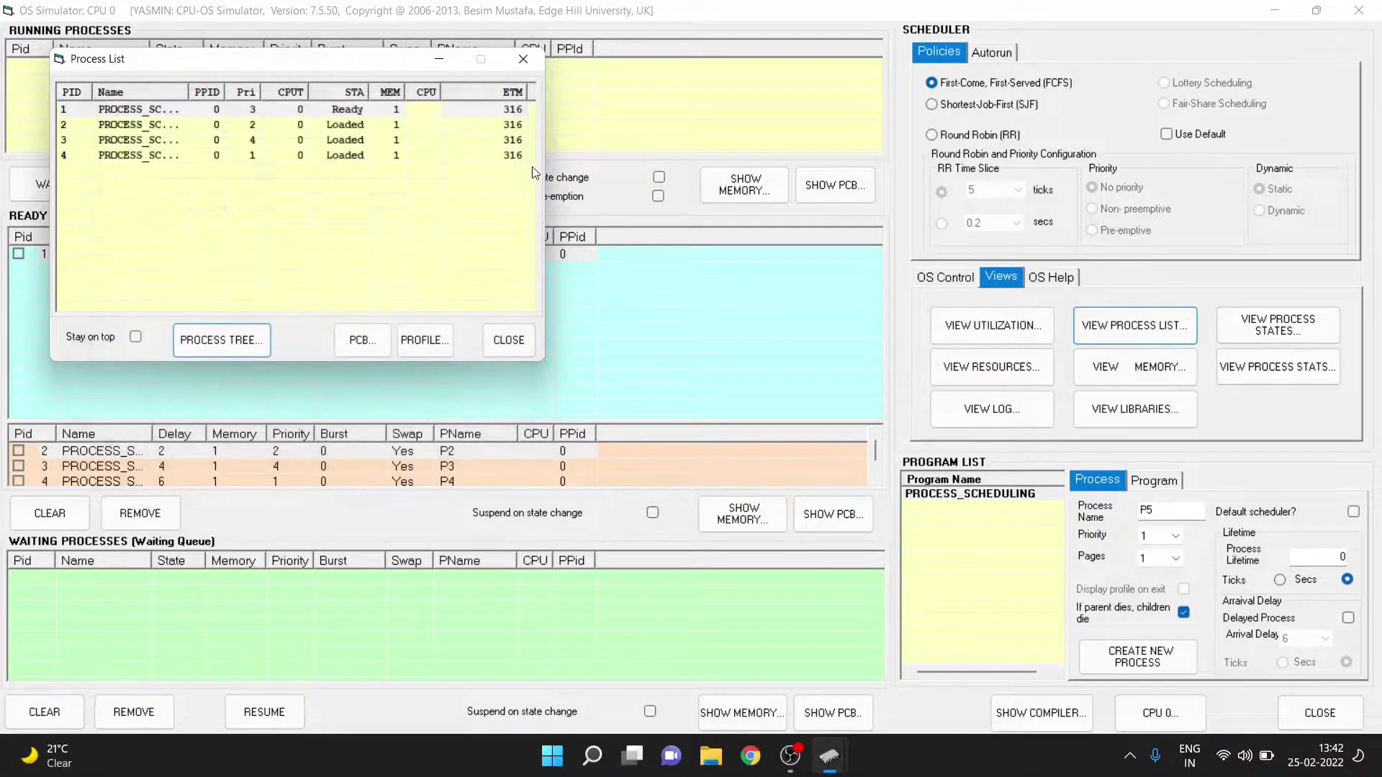
left_click(523, 59)
Start the First-Come, First-Served scheduler and bring up the process list and process tree during the run.
left_click(958, 276)
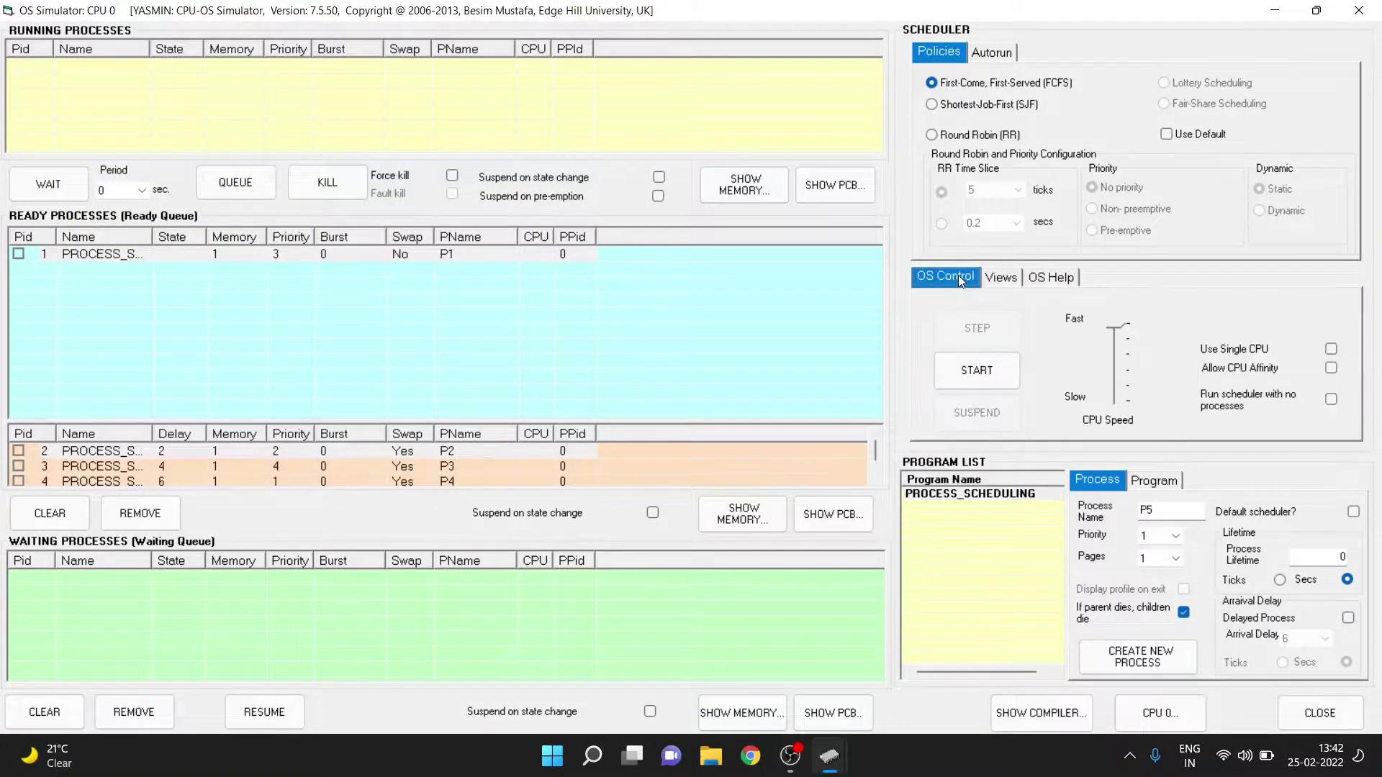
left_click(998, 377)
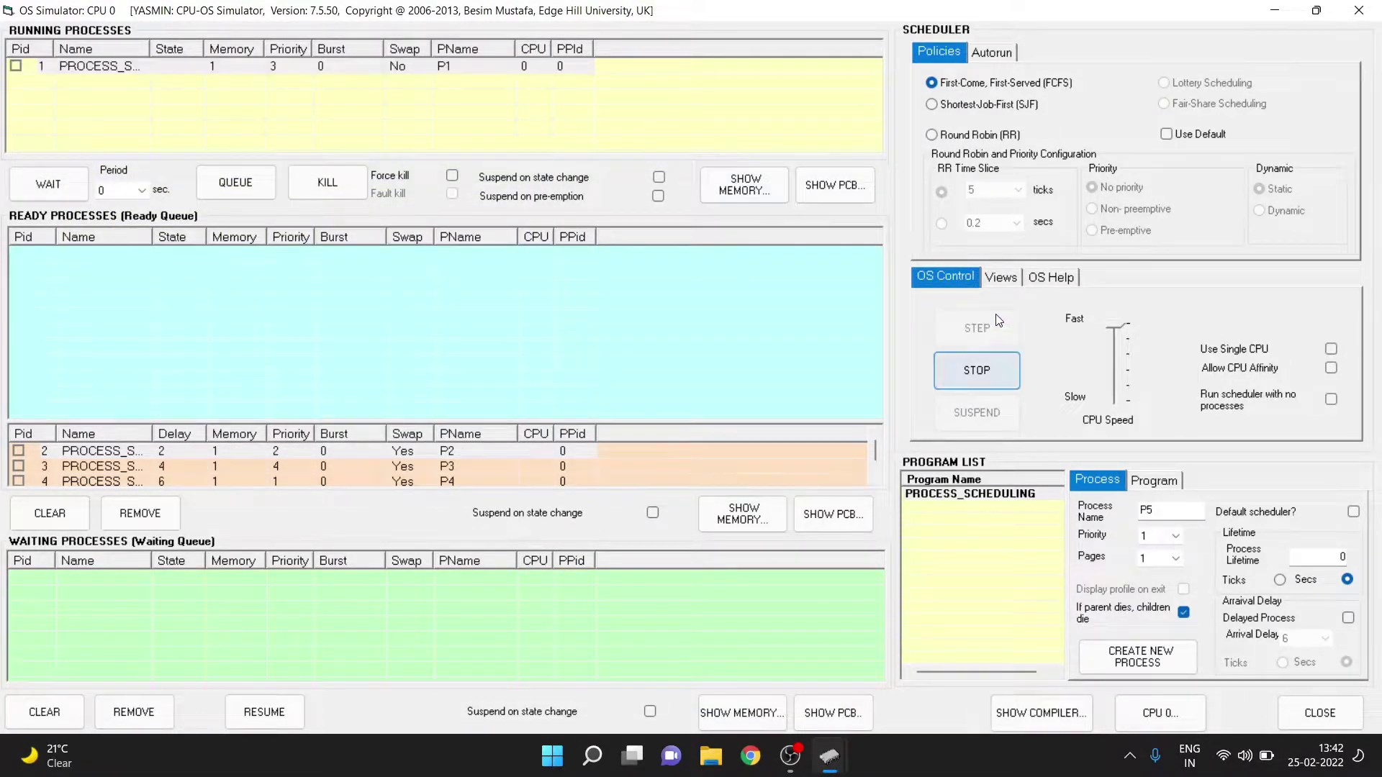
left_click(1000, 275)
left_click(1143, 334)
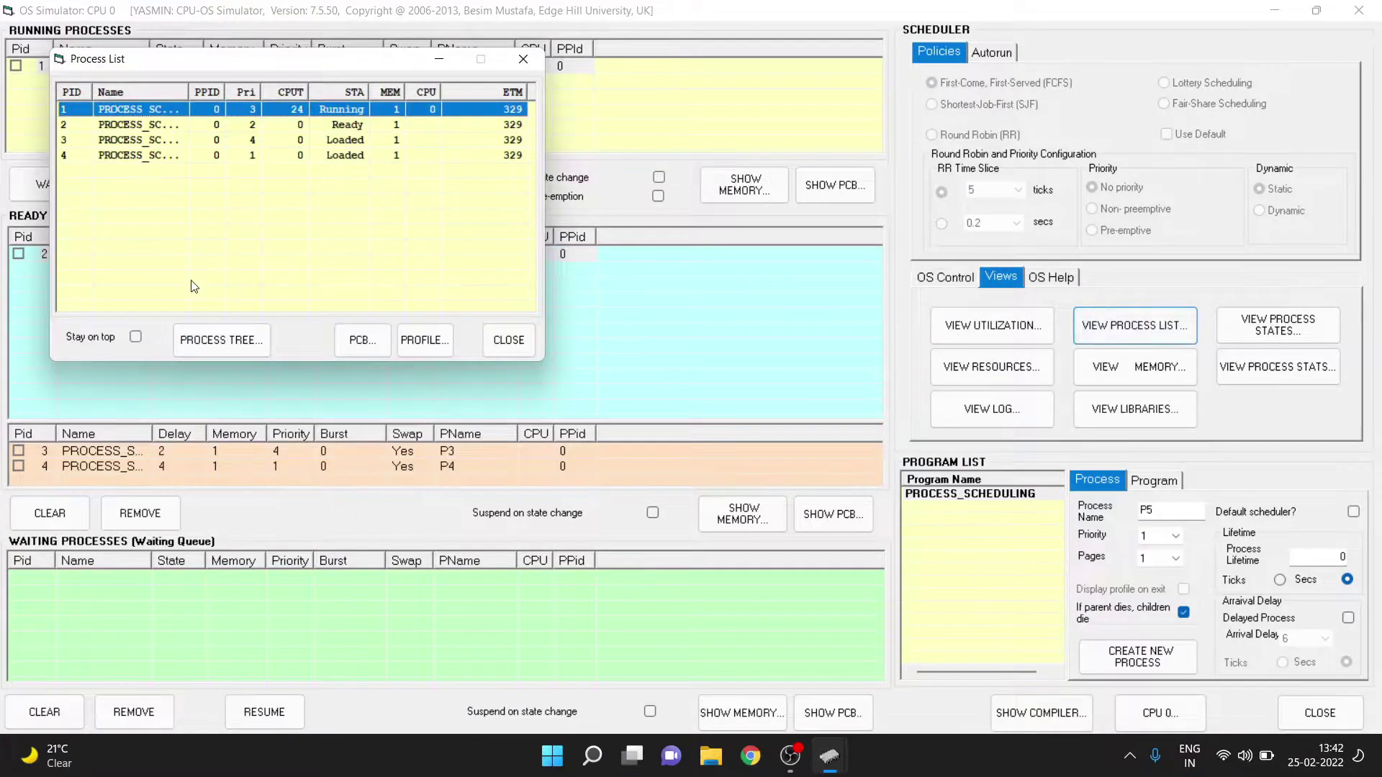
left_click(208, 335)
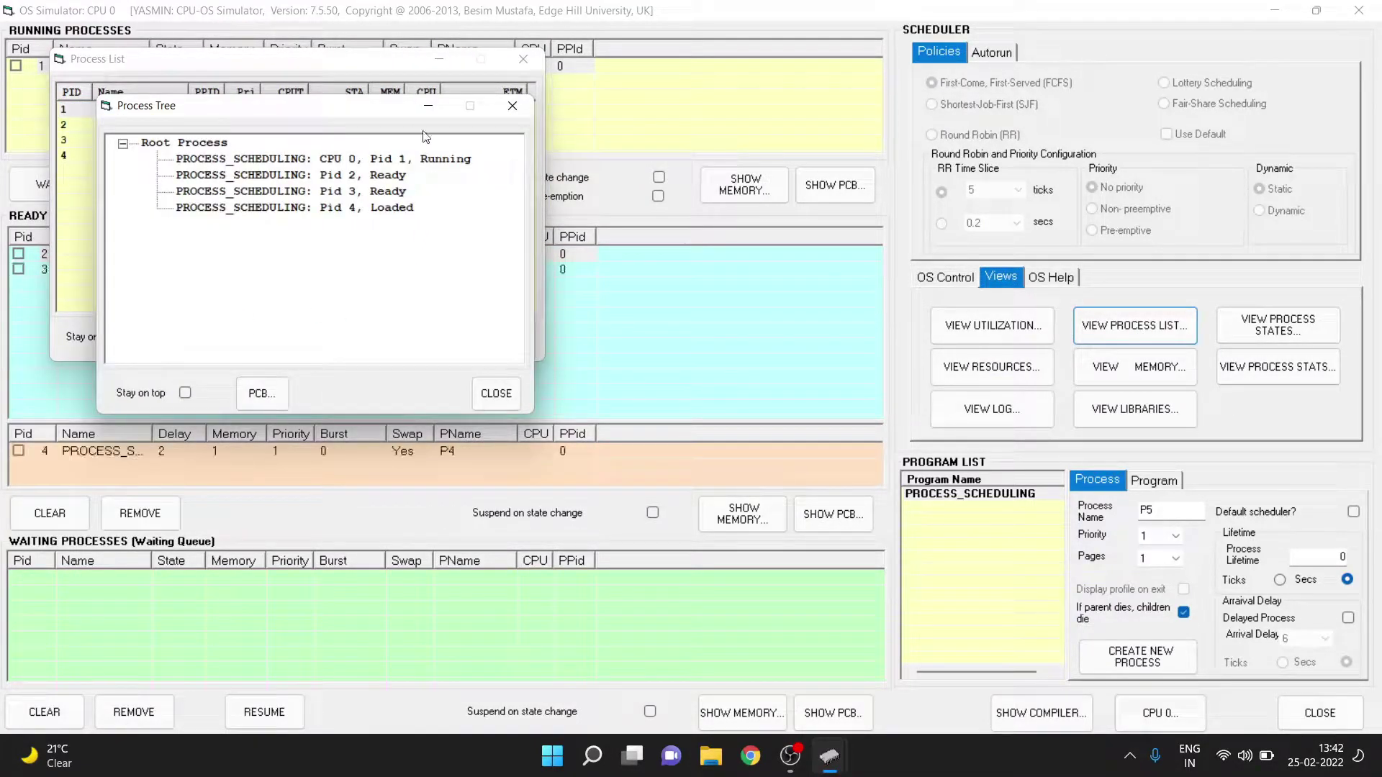
Place the process tree beside the process list and check the OS activity log during the run.
left_click_drag(388, 110, 829, 77)
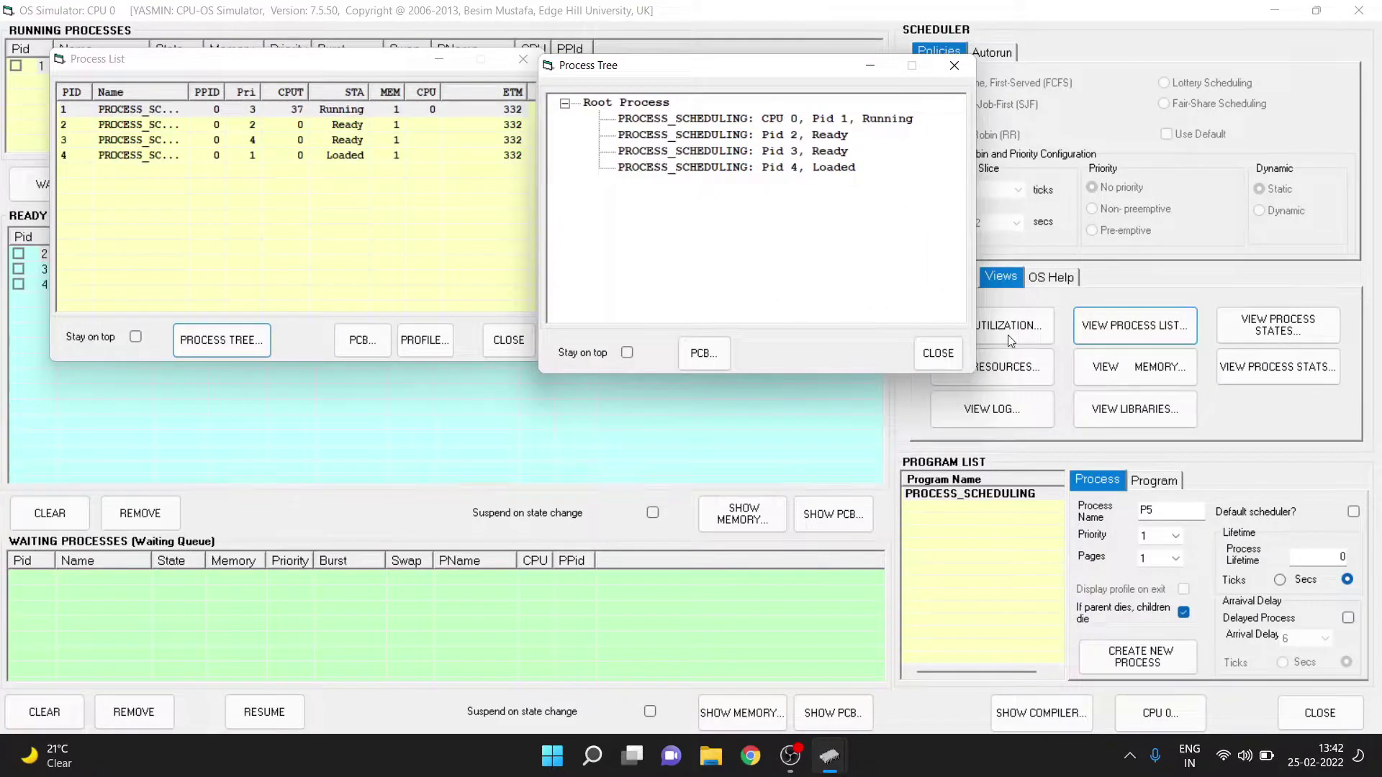
left_click(1020, 408)
left_click_drag(497, 144, 676, 142)
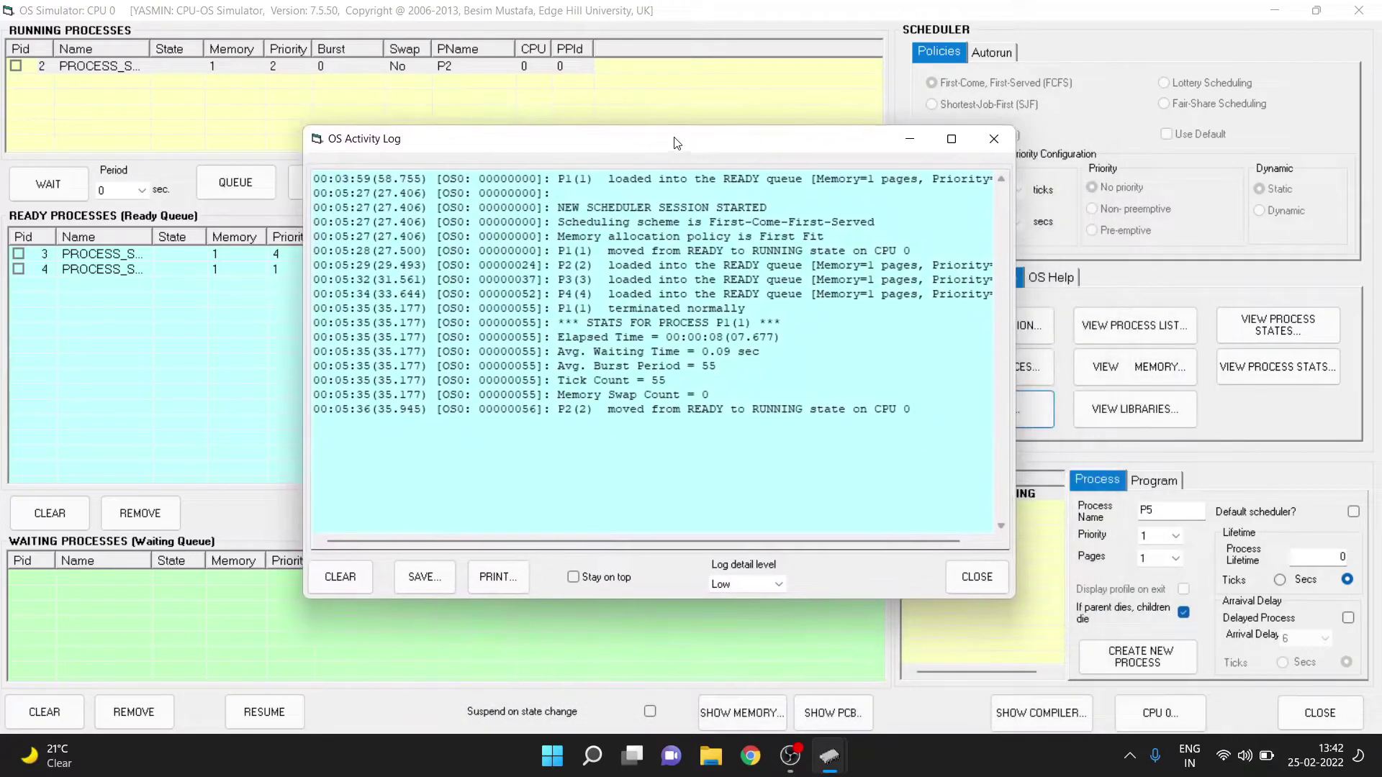
left_click(1006, 576)
Monitor the remaining processes in the process list and process tree as the scheduler runs, closing both views when done.
left_click(1139, 333)
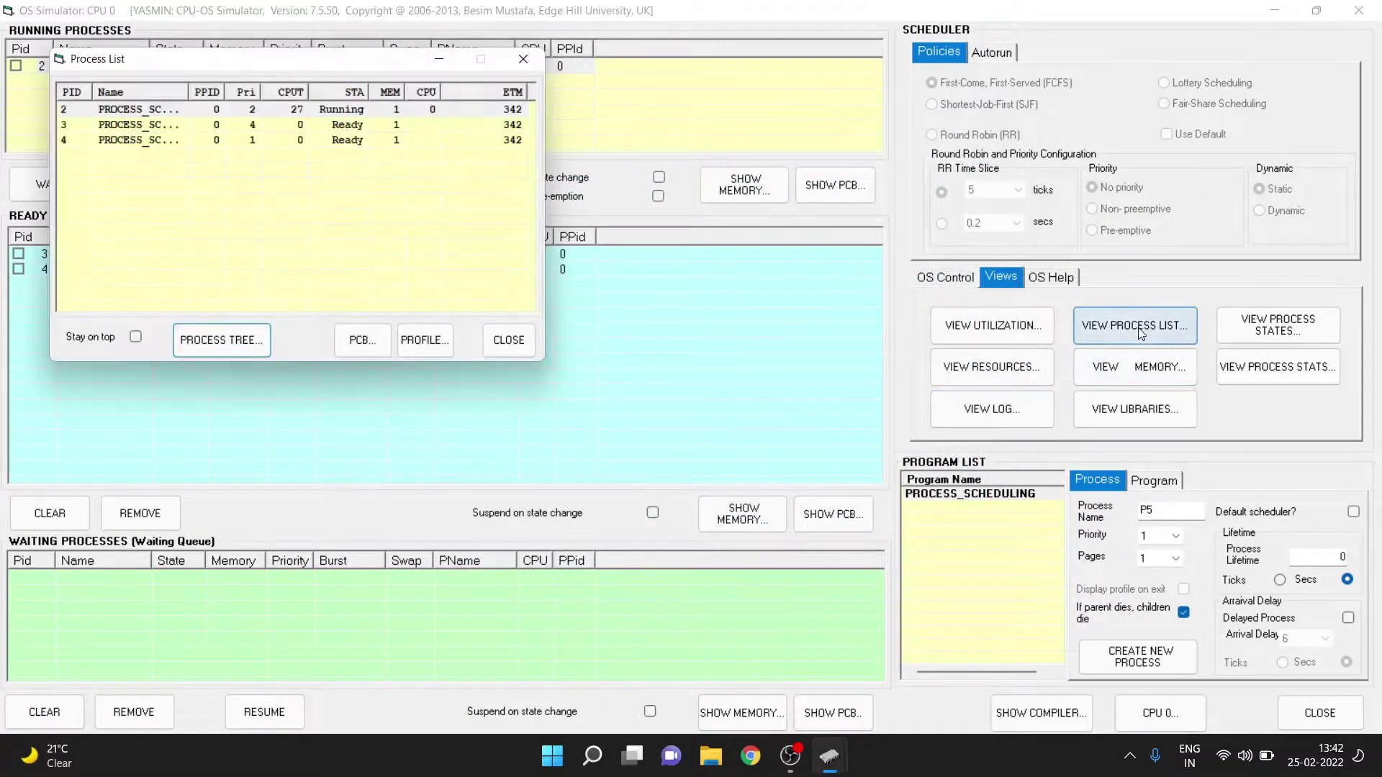
left_click(232, 343)
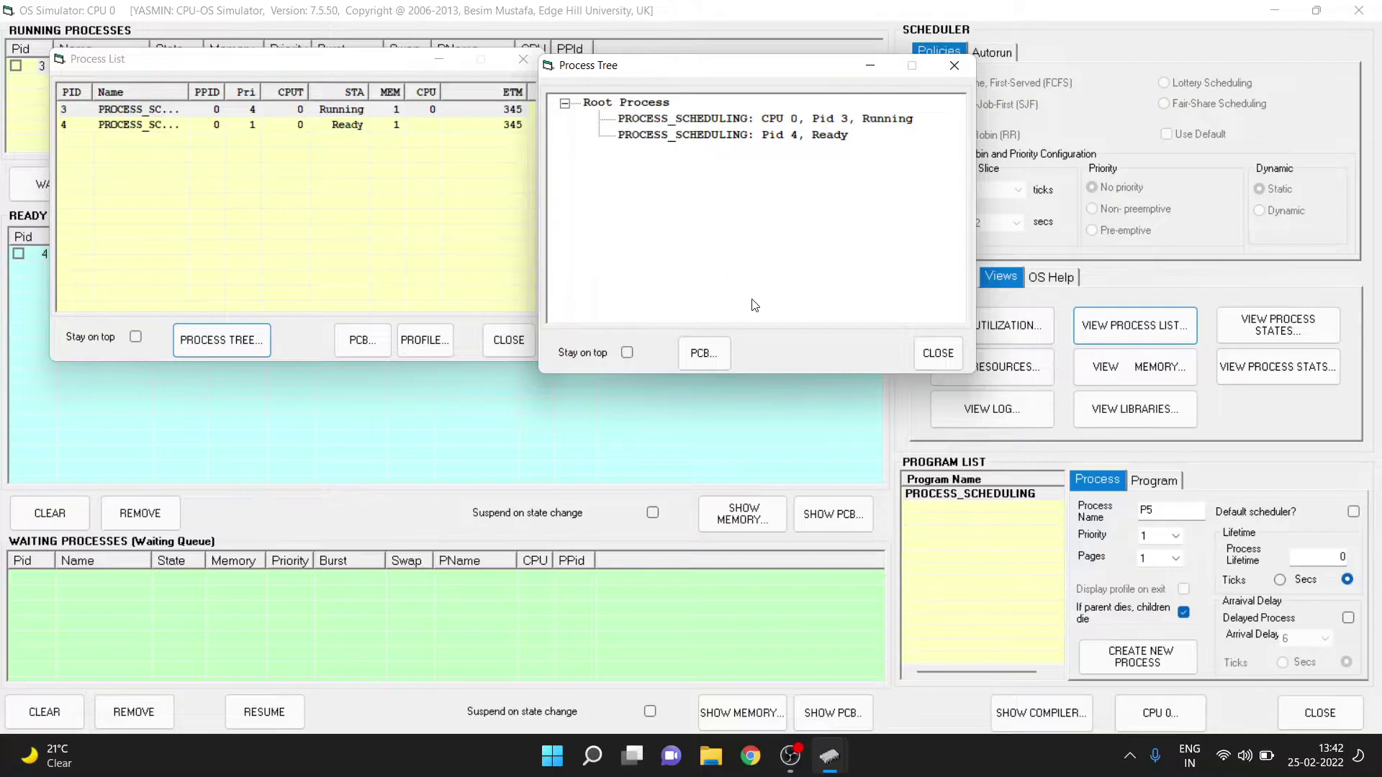
left_click(936, 354)
left_click_drag(350, 58, 957, 218)
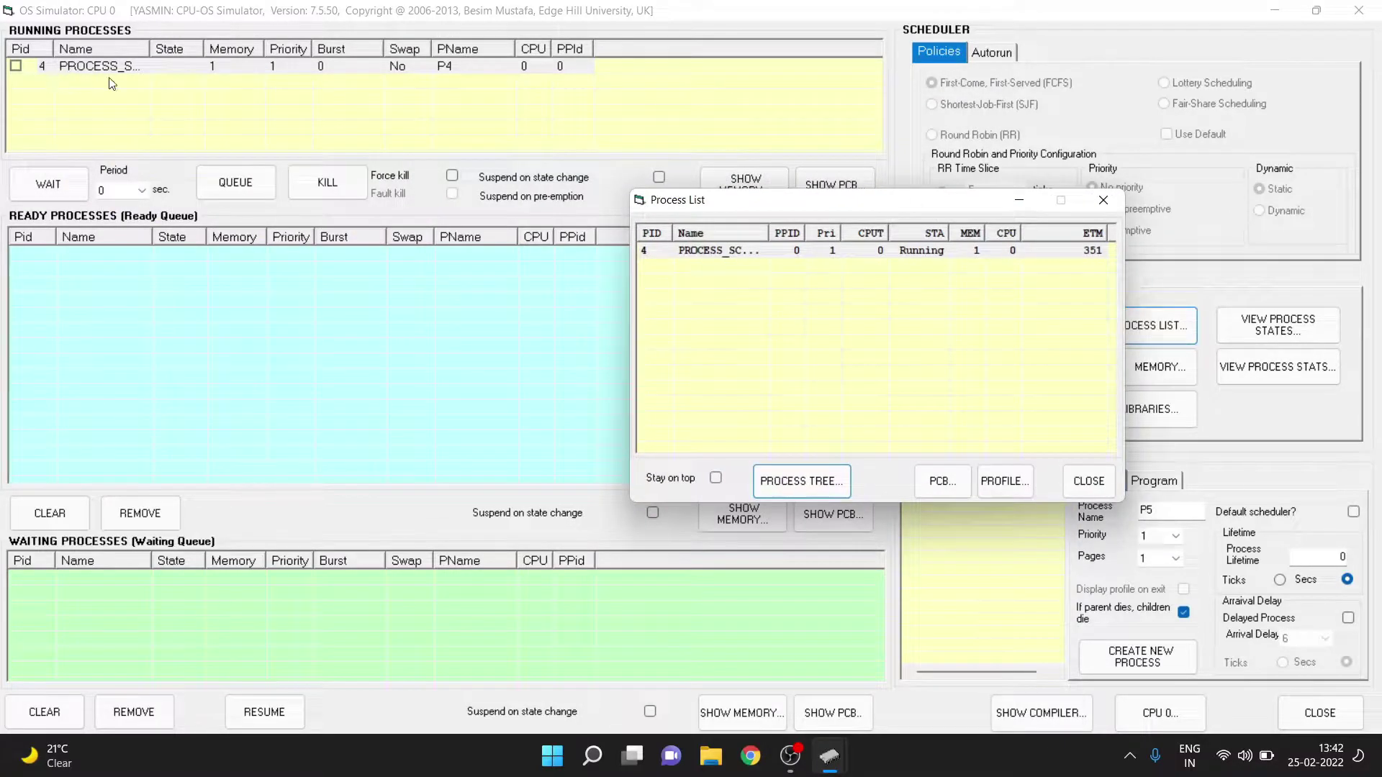
left_click(1086, 481)
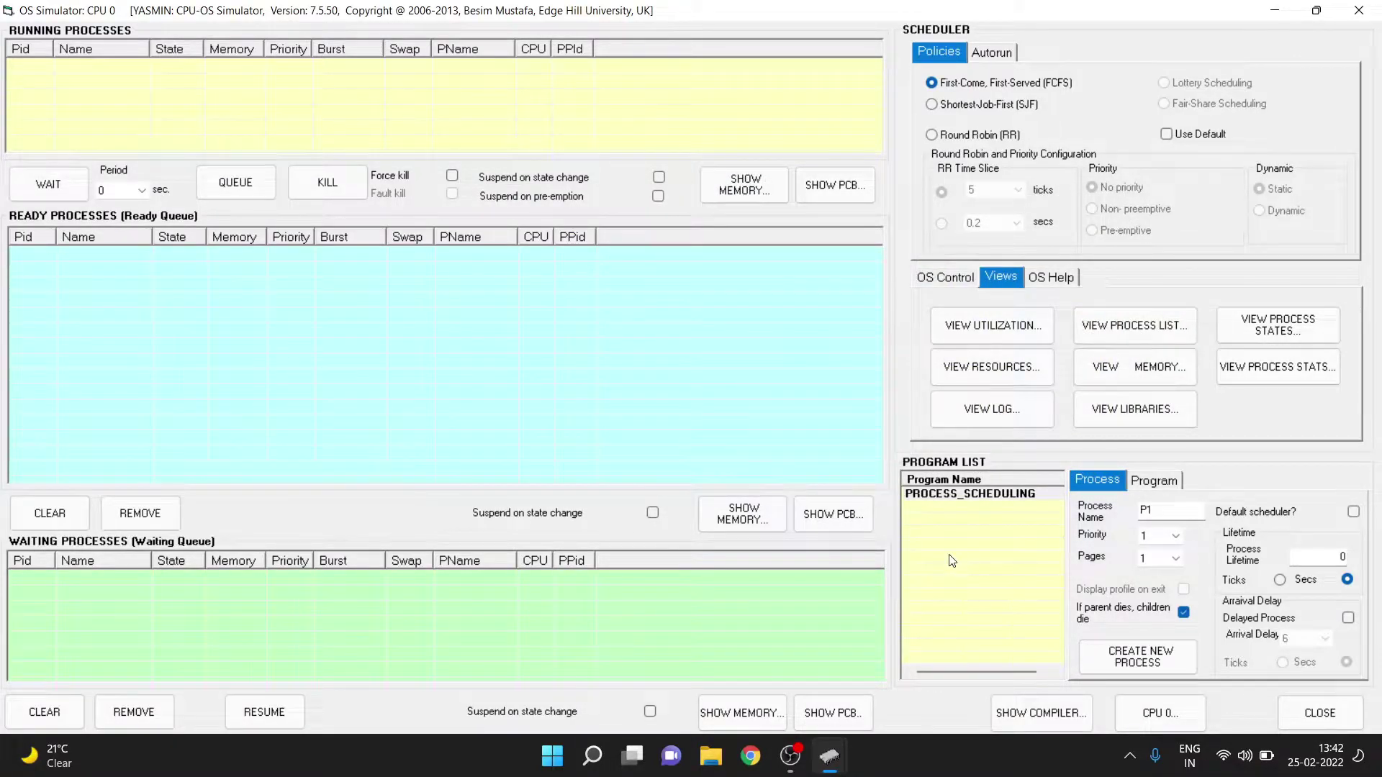
Review P1's entries in the OS activity log: its move to running, elapsed time, average waiting time and burst period.
left_click(999, 420)
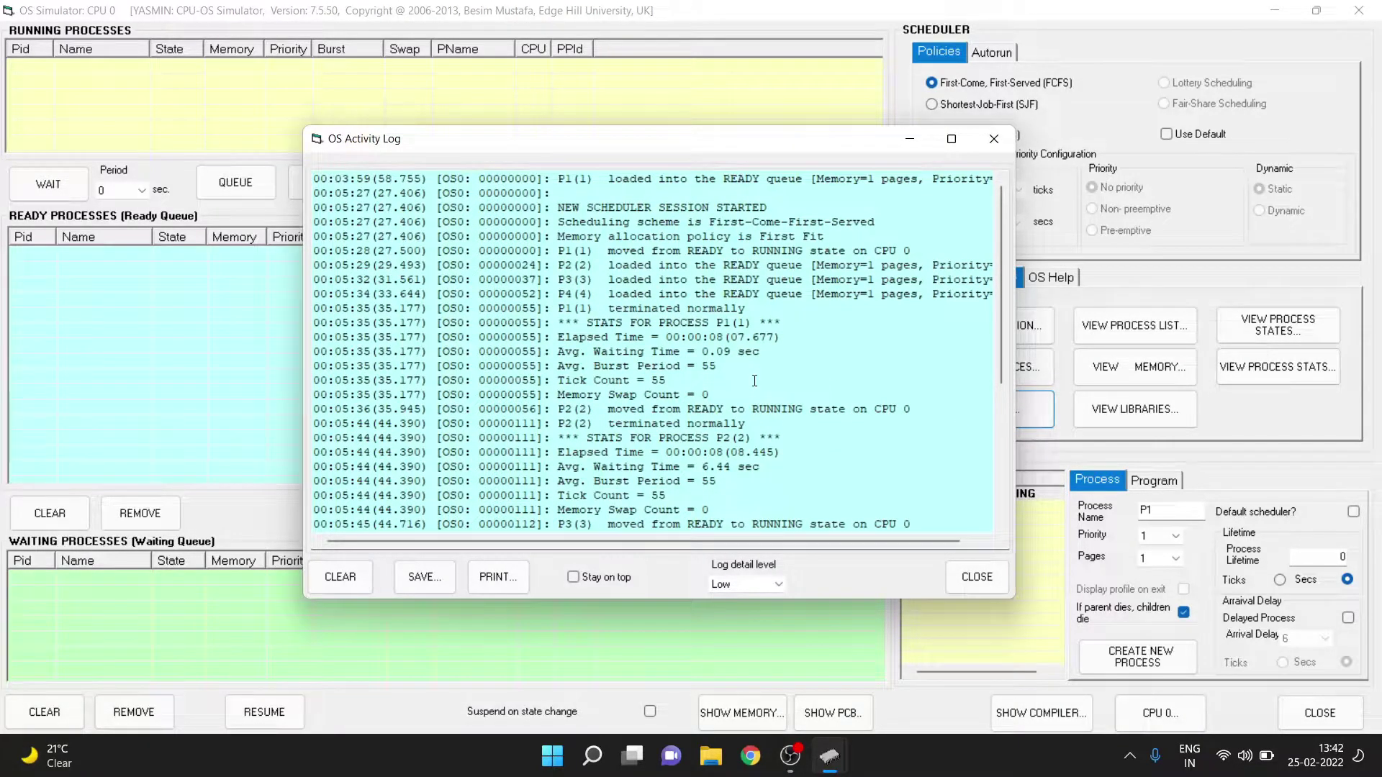
scroll(754, 380, "down", 1)
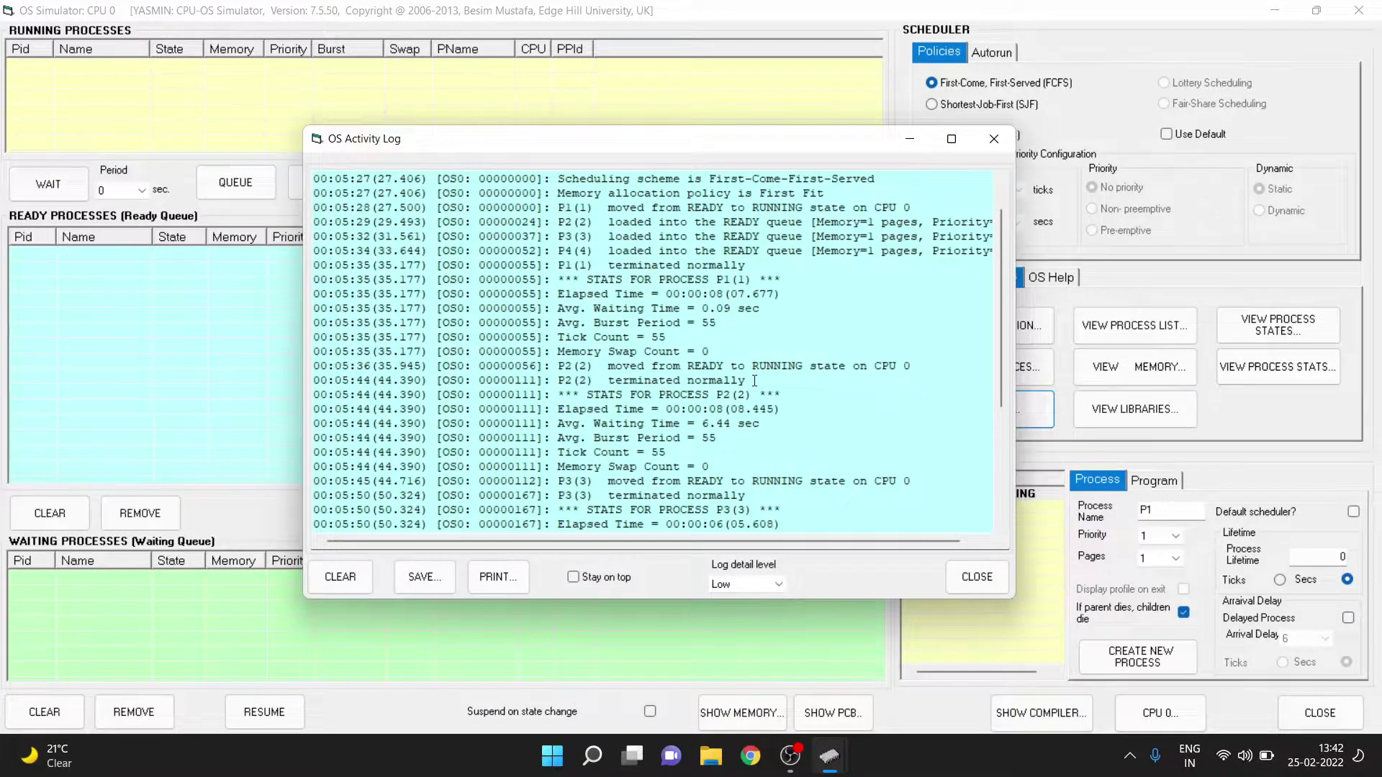
scroll(754, 380, "up", 1)
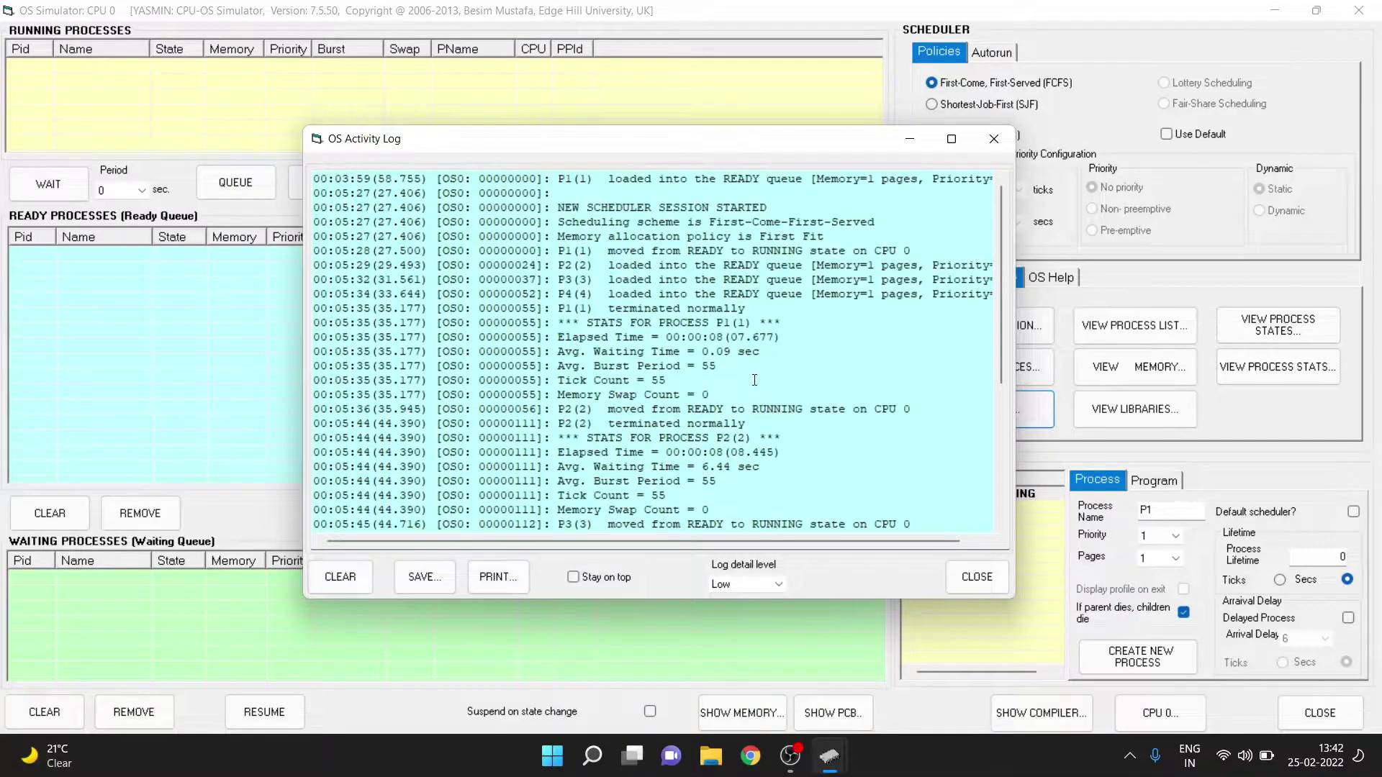
scroll(575, 326, "down", 1)
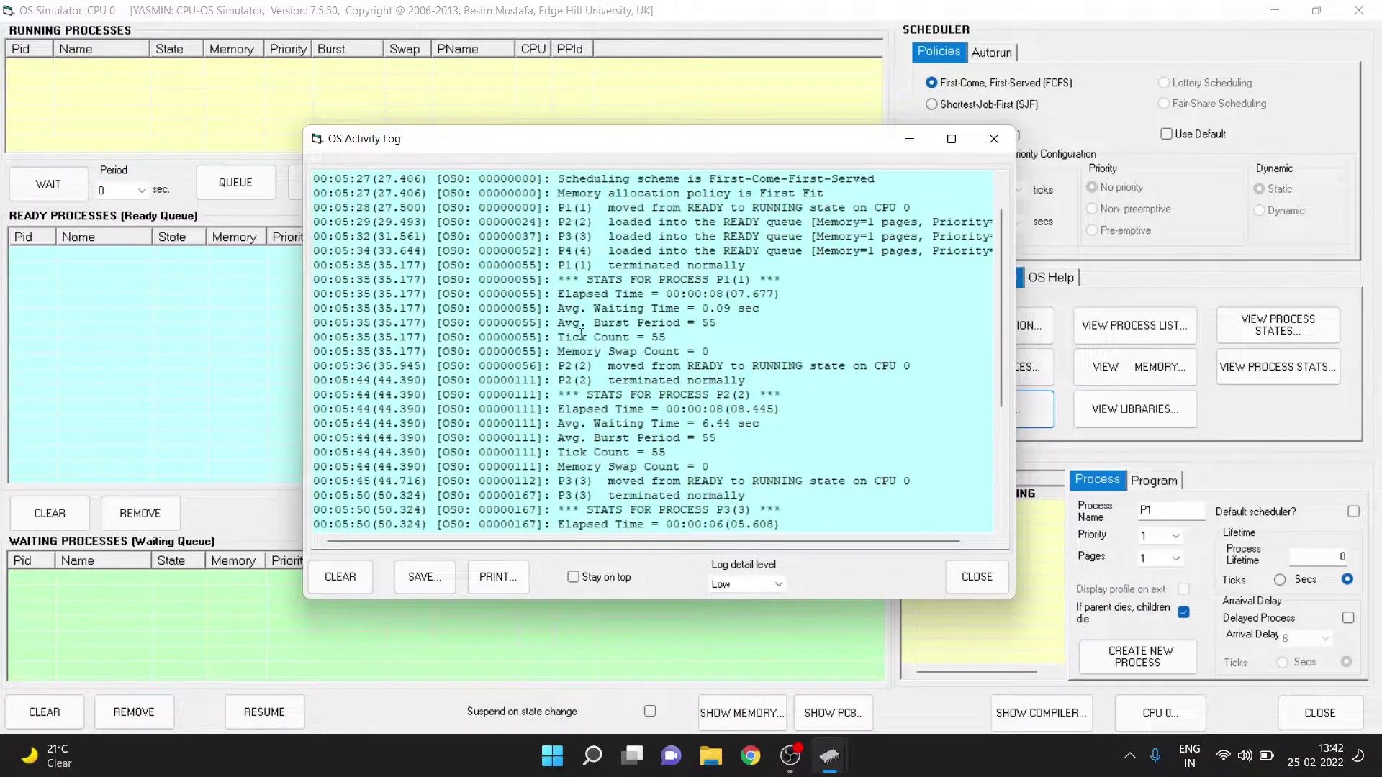
left_click_drag(554, 210, 774, 208)
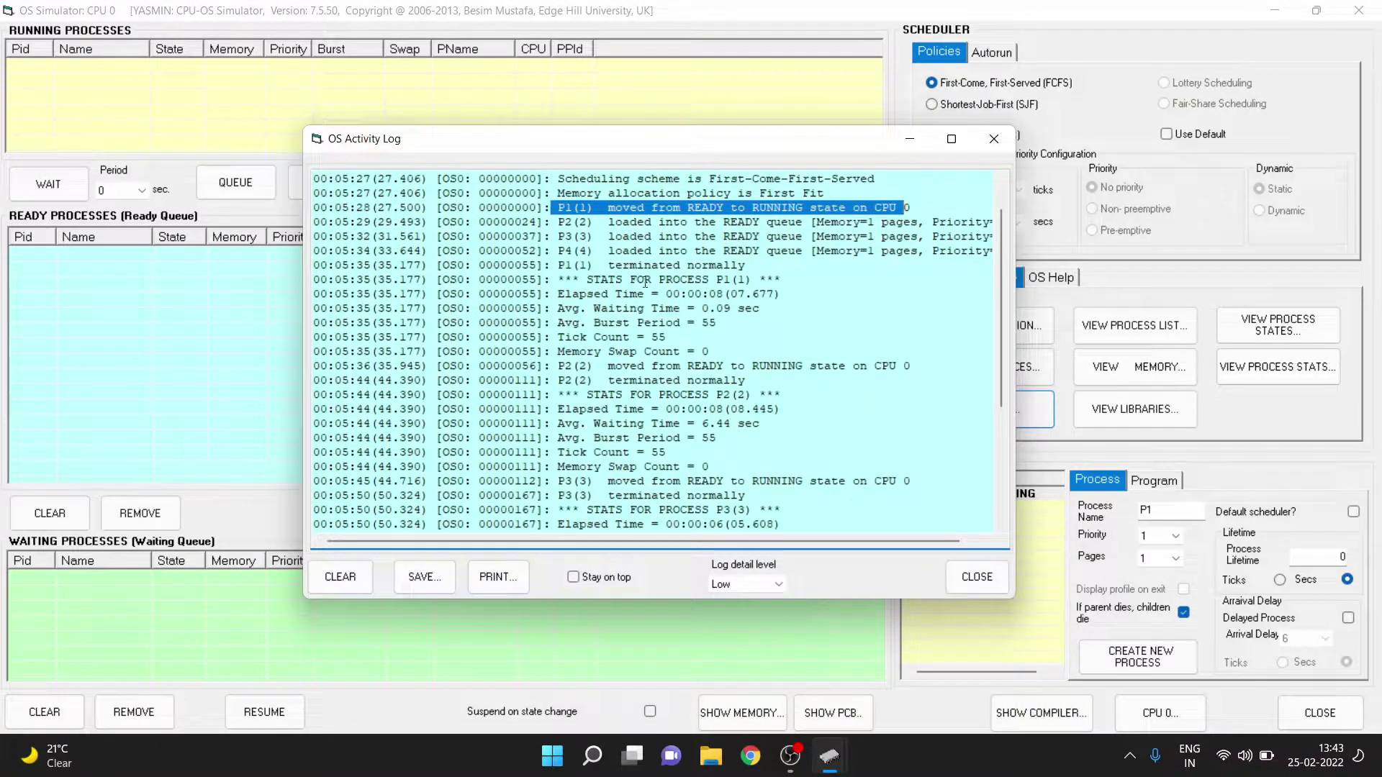
left_click_drag(553, 296, 785, 295)
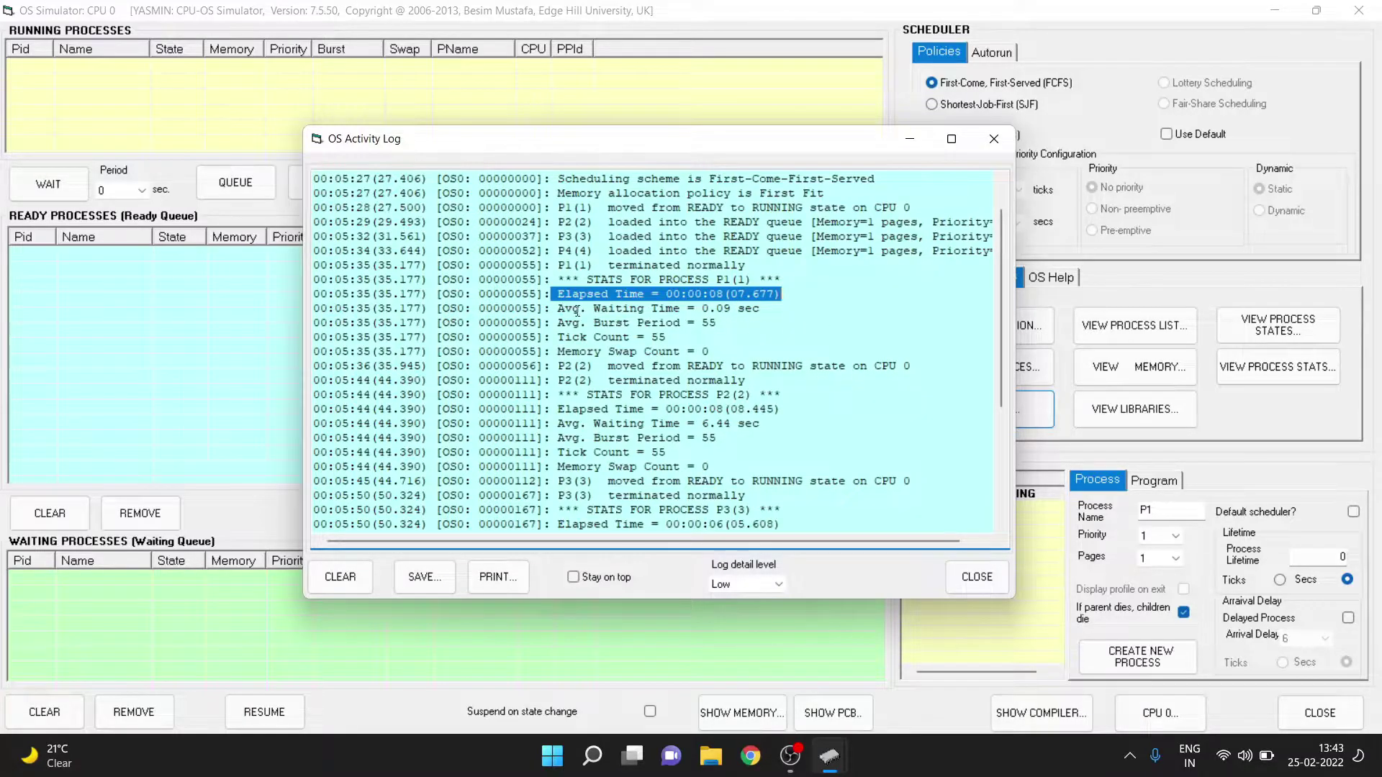
left_click_drag(558, 309, 770, 313)
double_click(709, 323)
Read the P2 statistics in the activity log and locate the entries where P3 and P4 start running.
scroll(729, 342, "down", 1)
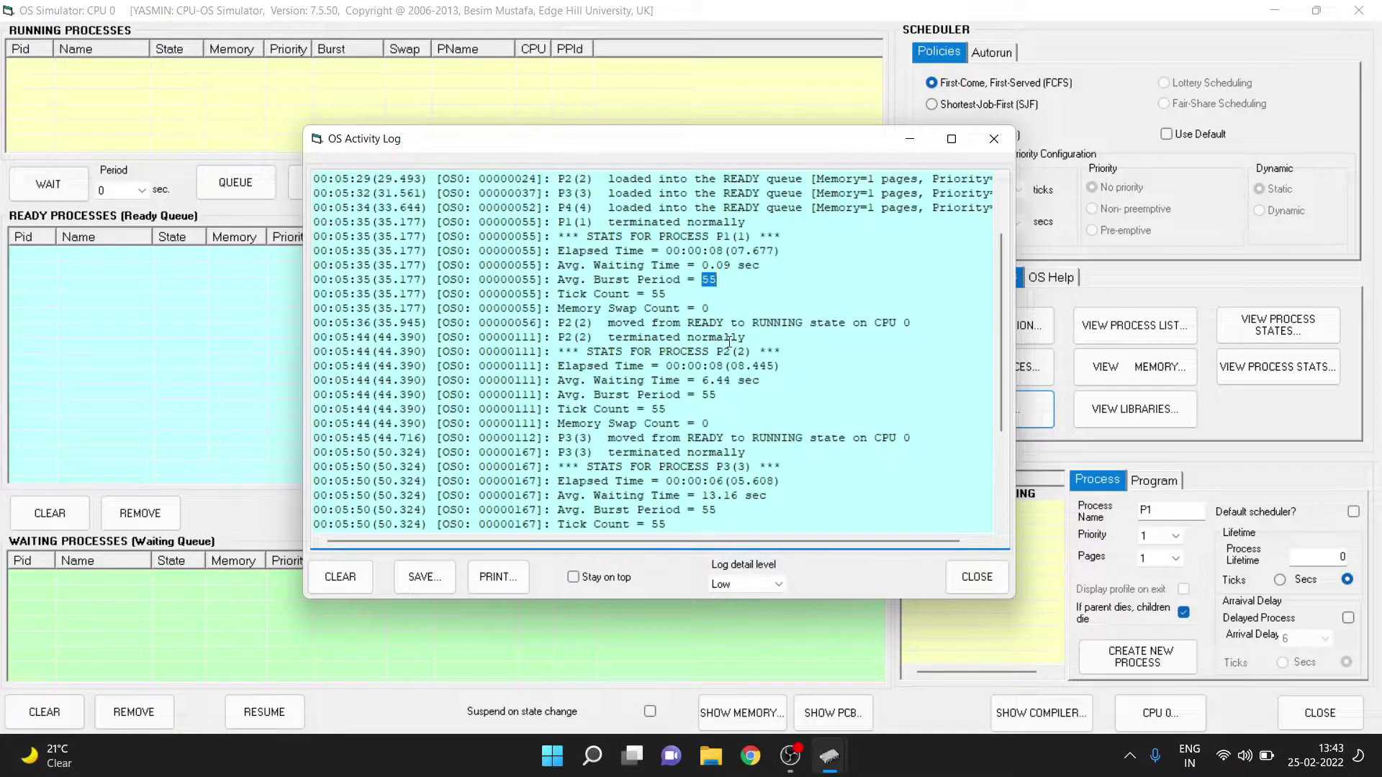
scroll(729, 342, "down", 1)
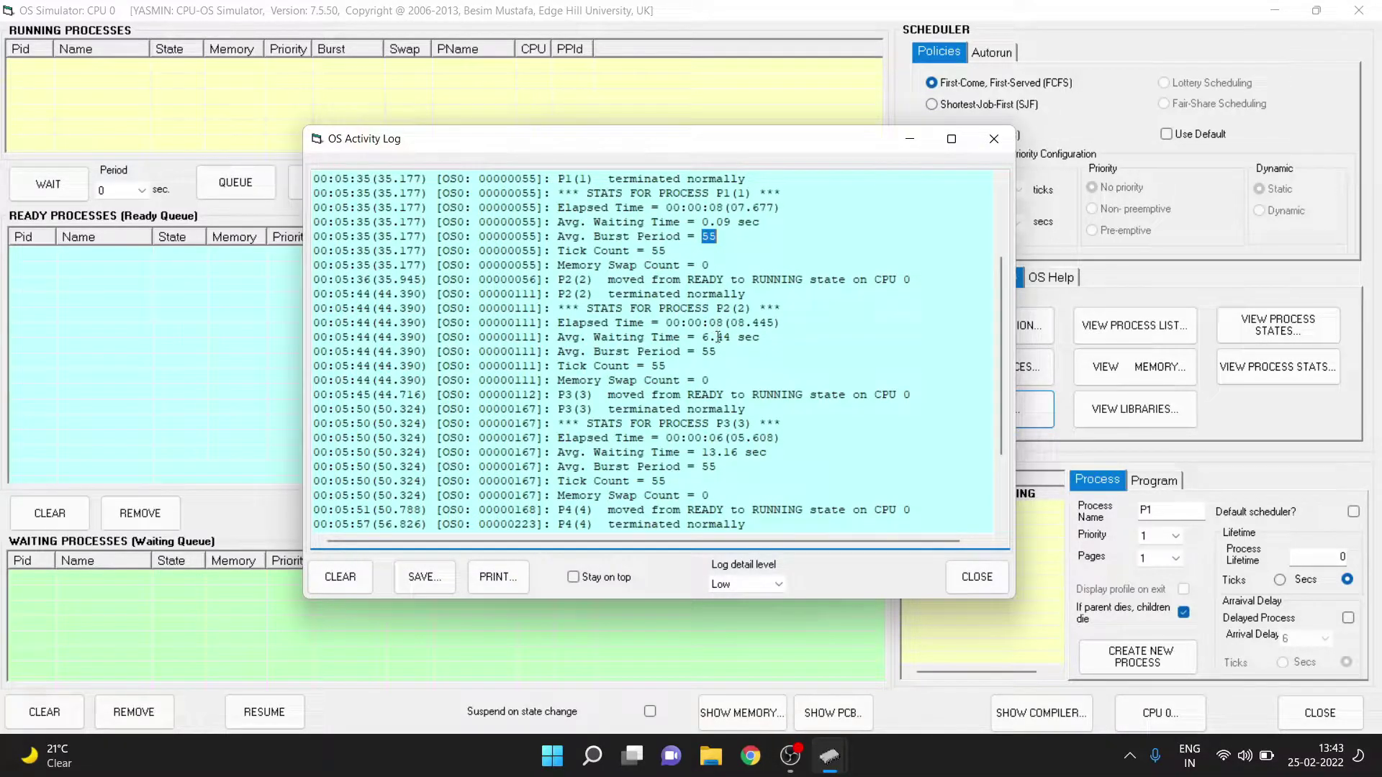
scroll(718, 337, "down", 1)
left_click_drag(558, 279, 697, 321)
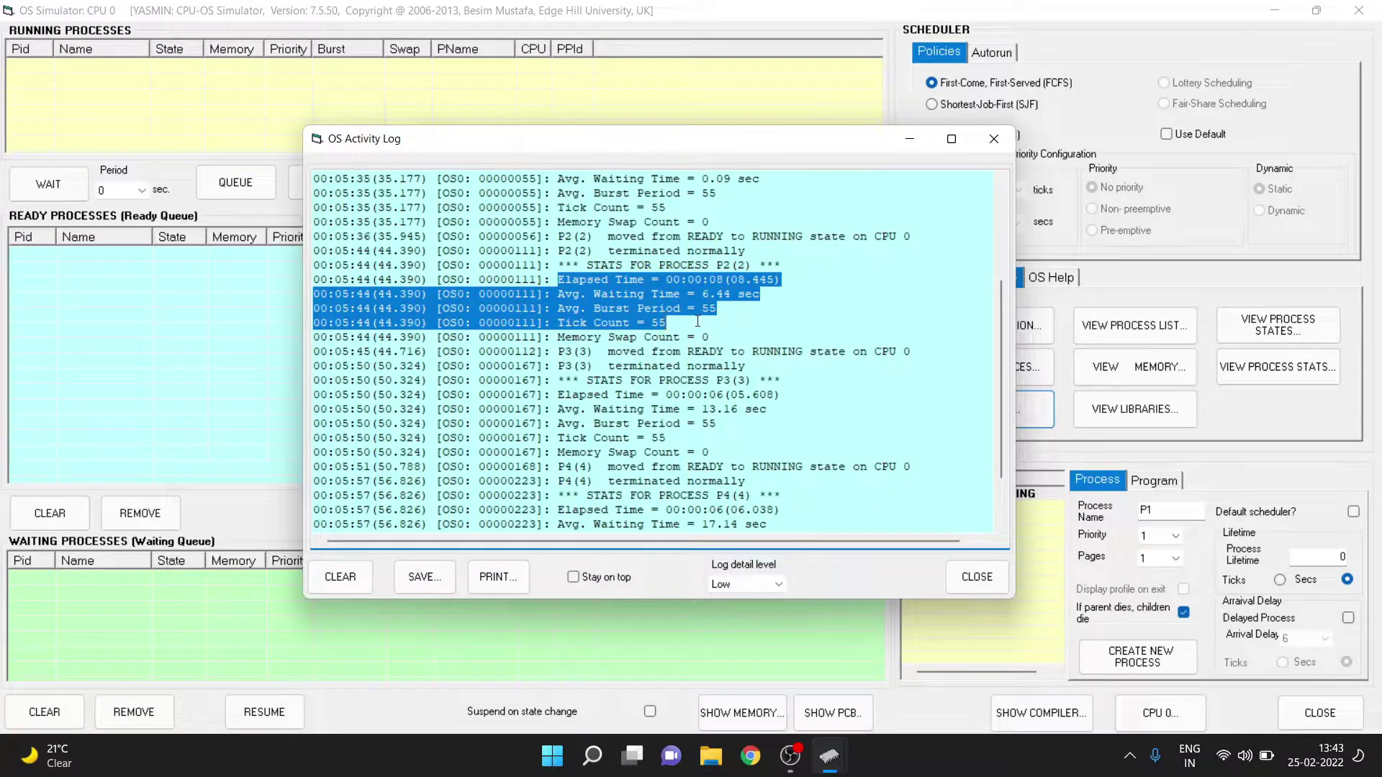
scroll(697, 321, "down", 1)
left_click_drag(558, 310, 602, 309)
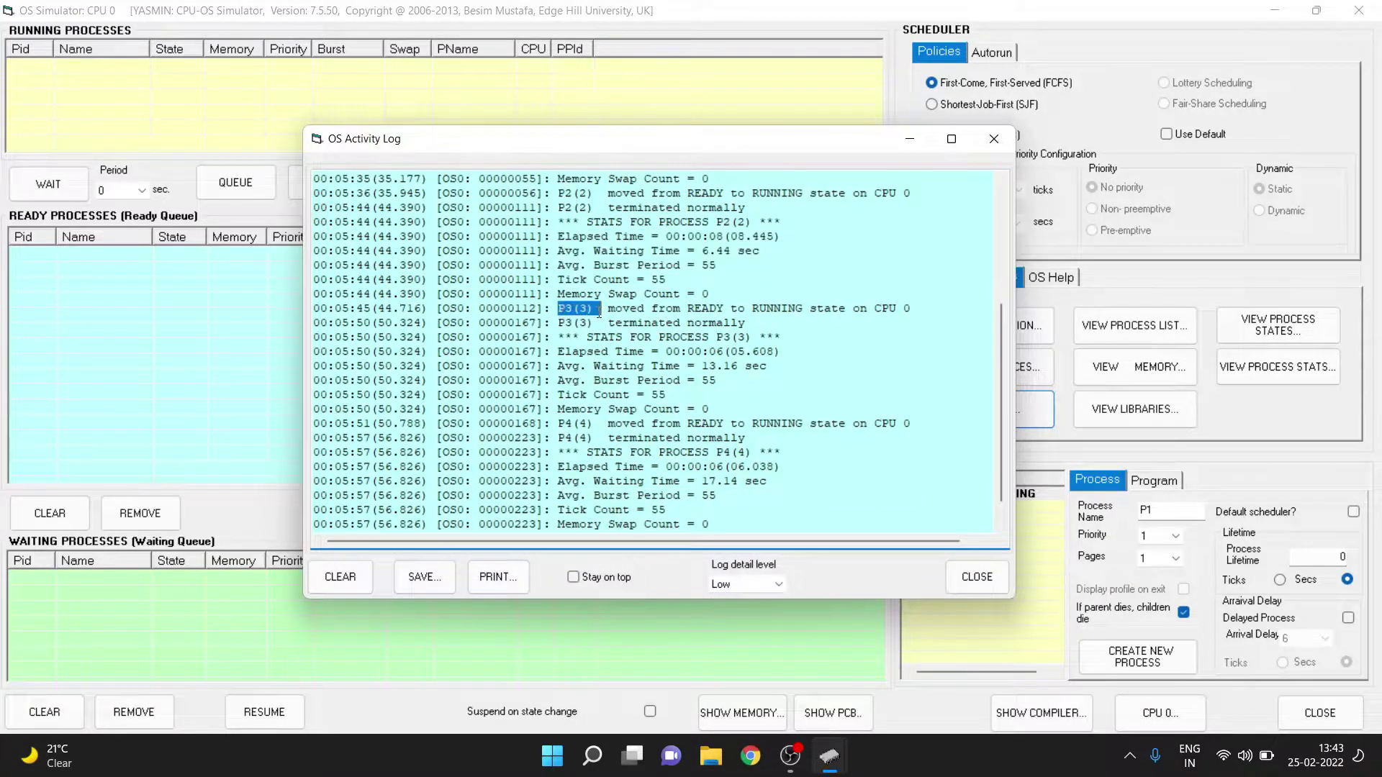
left_click_drag(558, 395, 595, 394)
Look over the log entries of all four processes and find the overall average process waiting time.
scroll(750, 368, "up", 5)
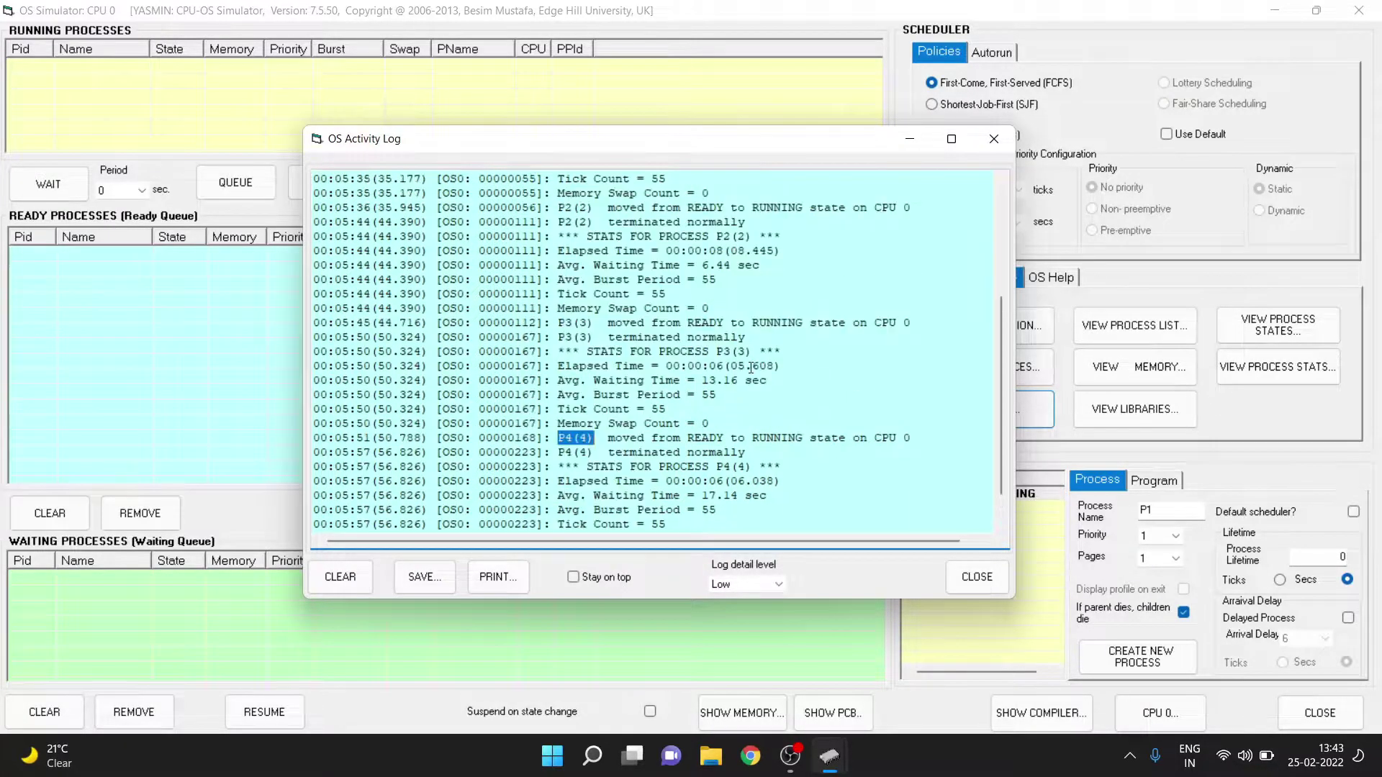
scroll(751, 368, "down", 1)
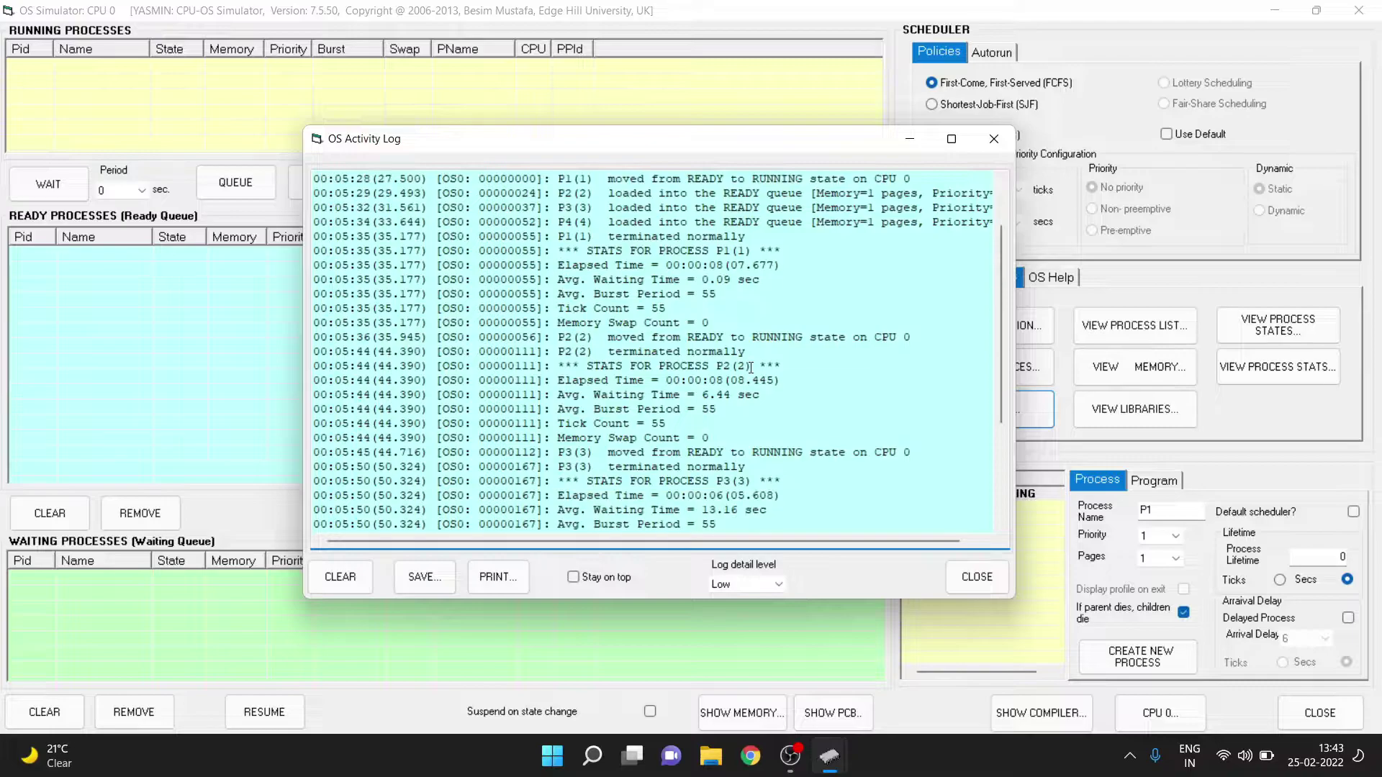
scroll(751, 368, "down", 4)
left_click(756, 410)
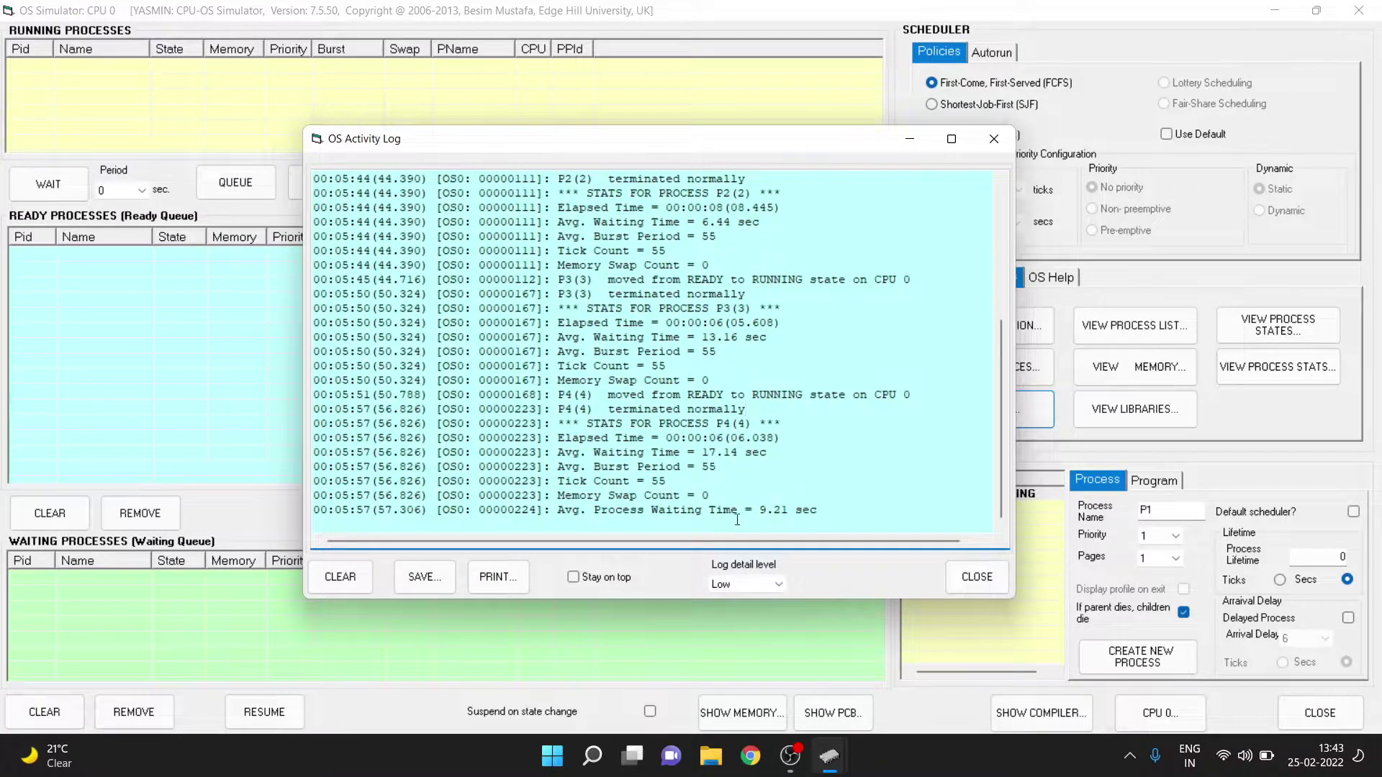
left_click_drag(762, 513, 815, 514)
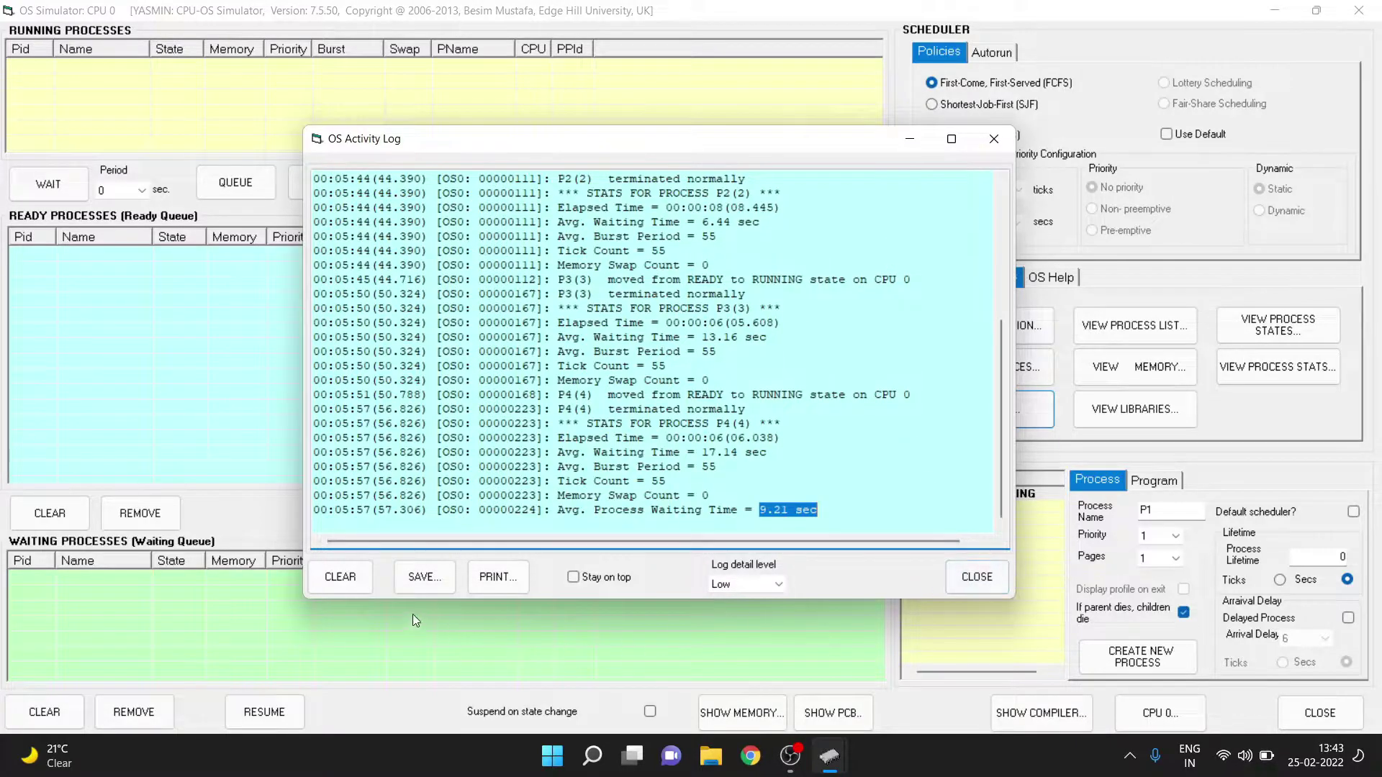
Clear the OS activity log and the waiting queue.
left_click(343, 580)
left_click(977, 577)
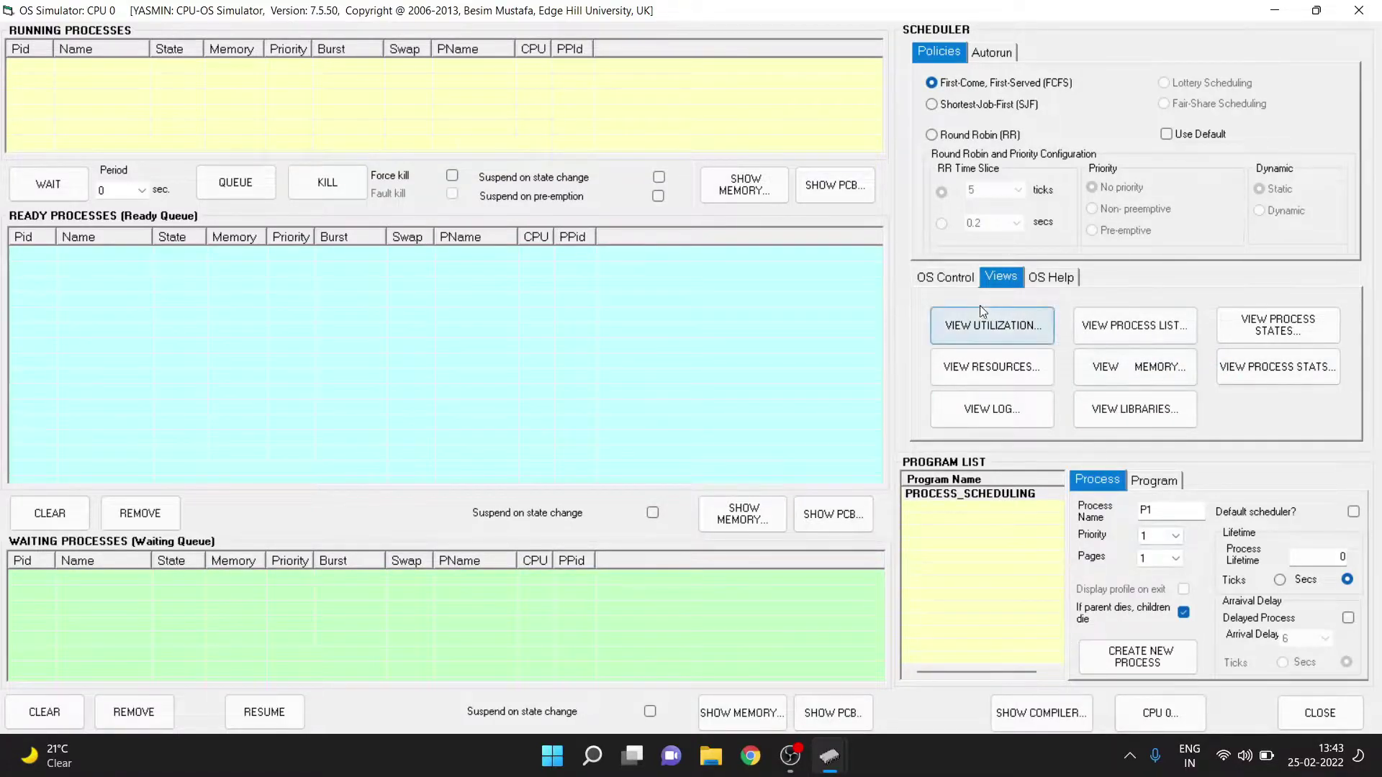
left_click(956, 278)
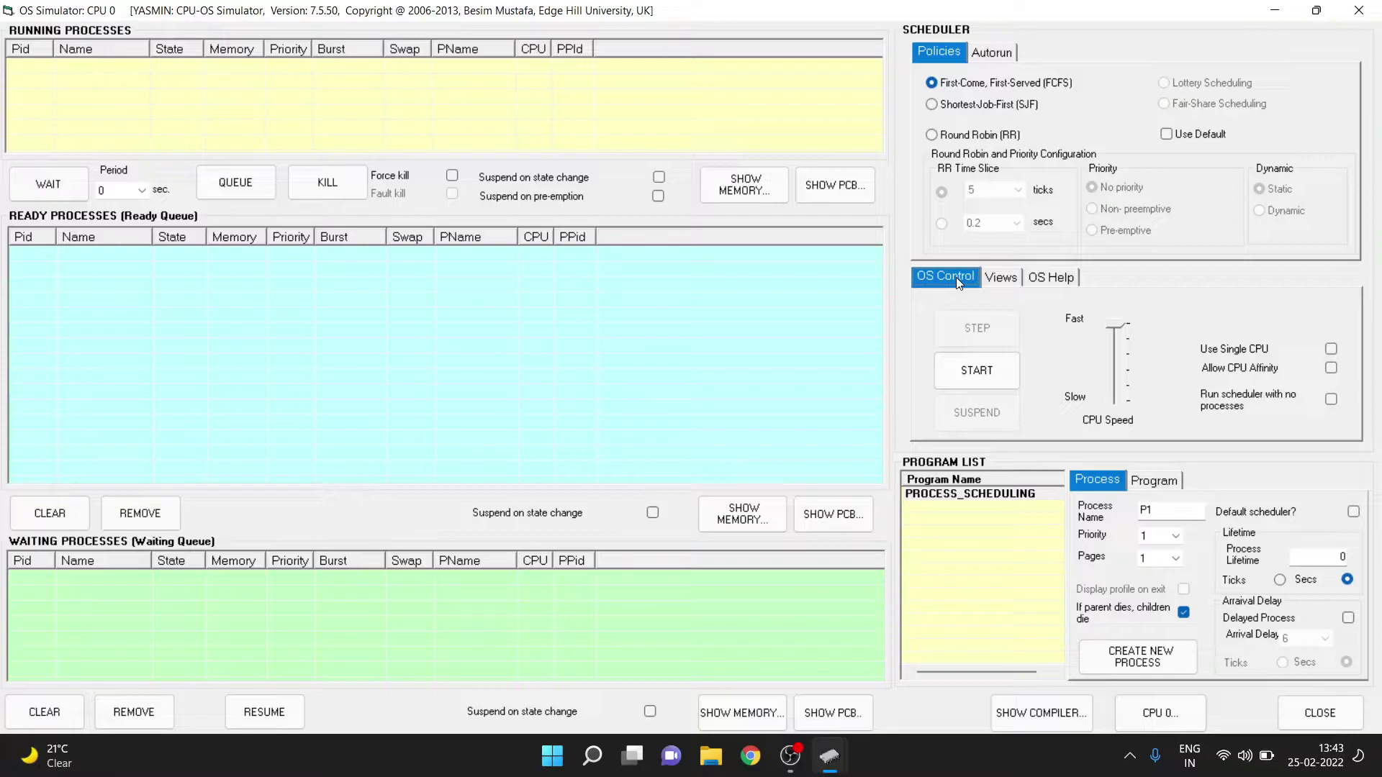
left_click(33, 709)
Set the scheduling policy to Shortest-Job-First (SJF) and create process P1 with priority 3 and no arrival delay.
left_click(970, 105)
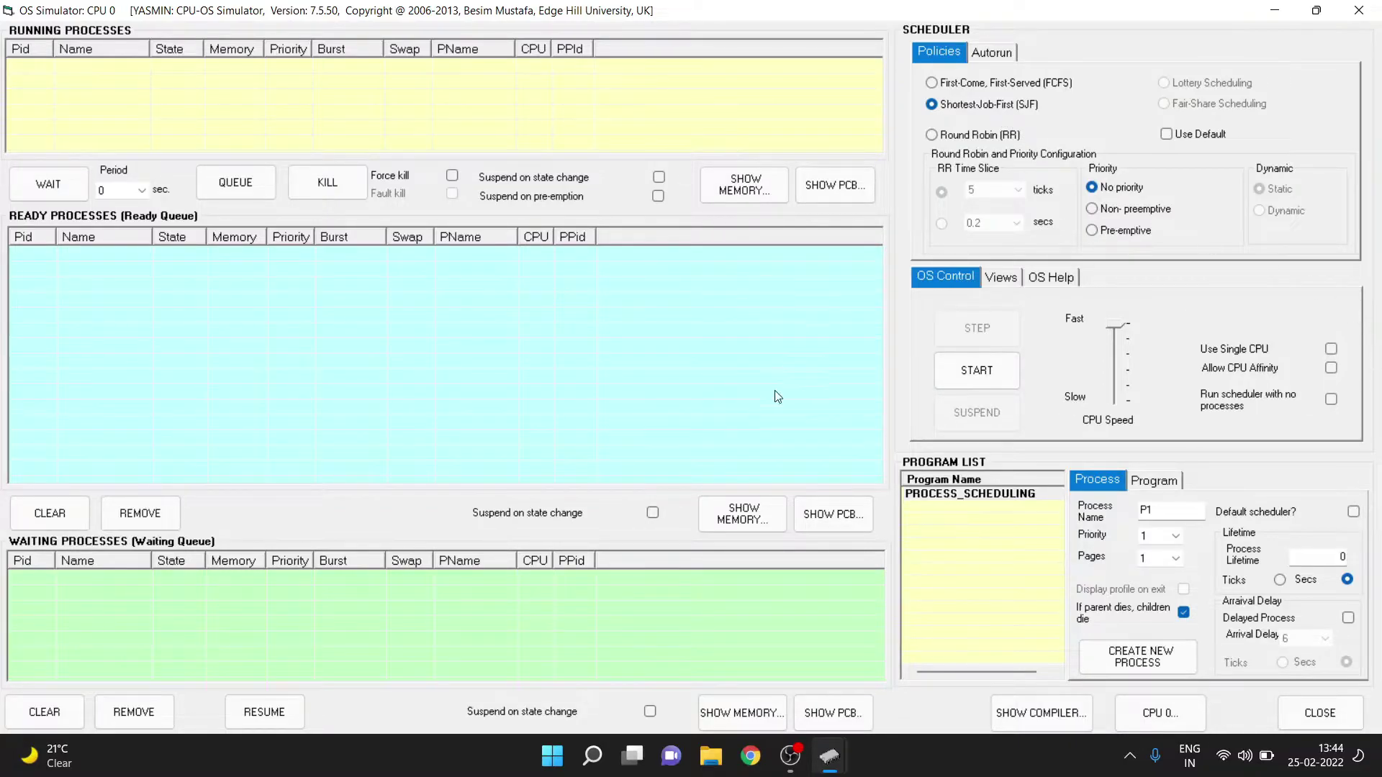
left_click(1153, 541)
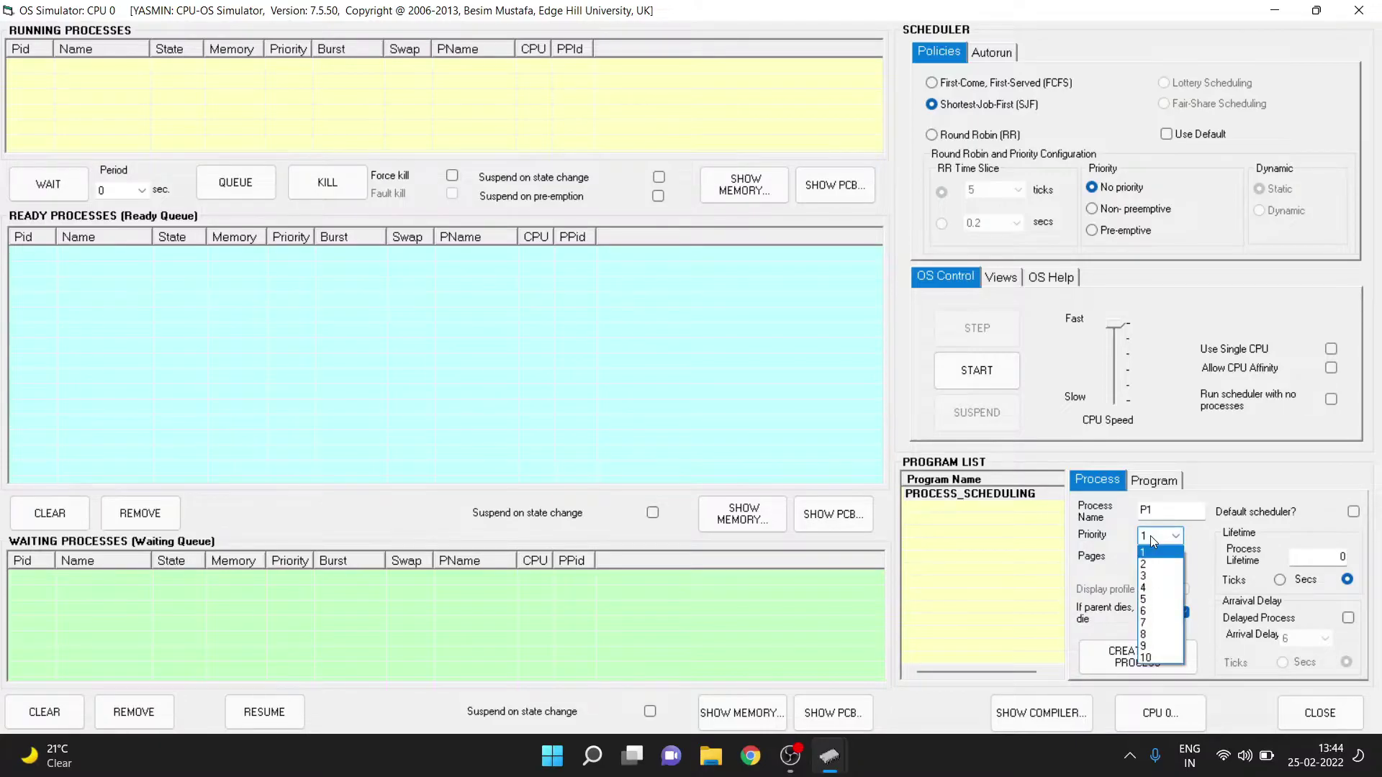
left_click(1154, 577)
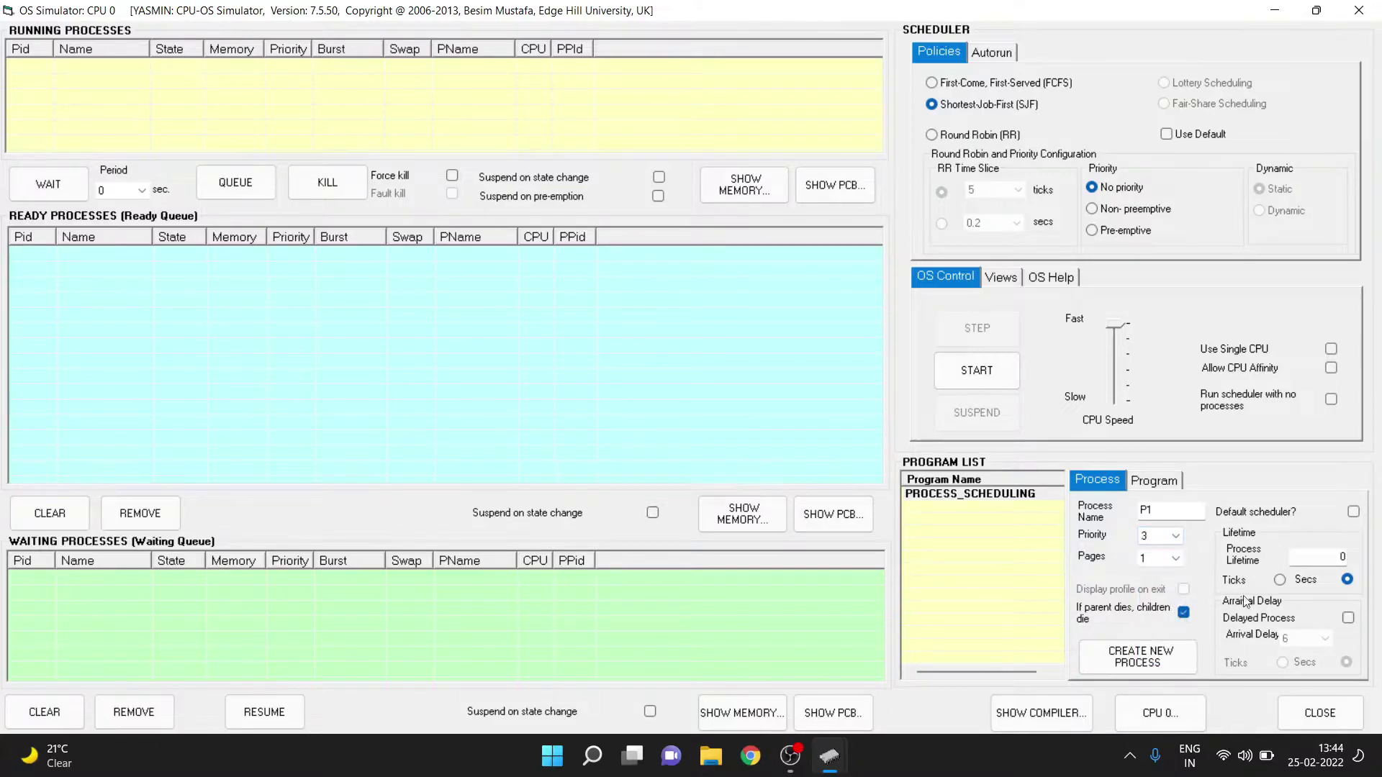
left_click(1160, 662)
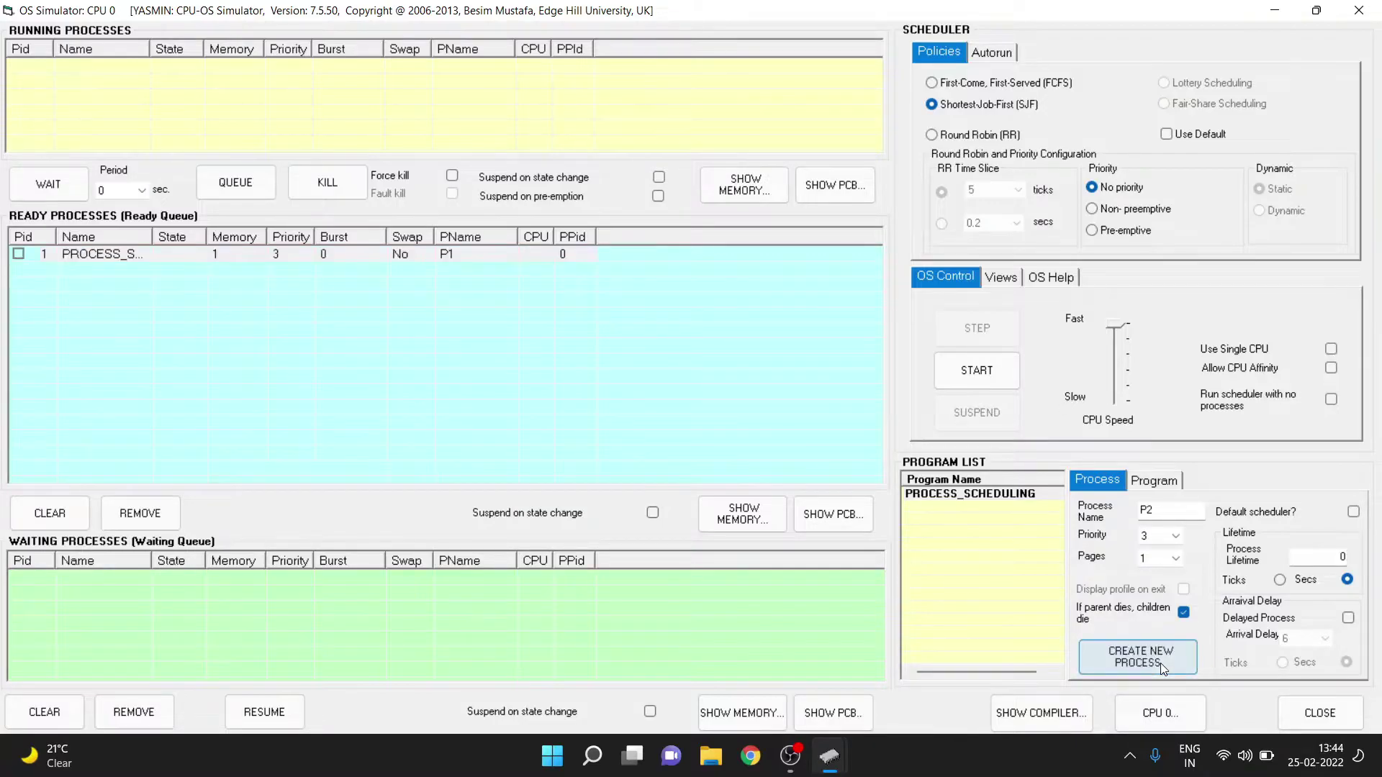
Create process P2 with priority 2 and an arrival delay of 2 seconds.
left_click(1171, 541)
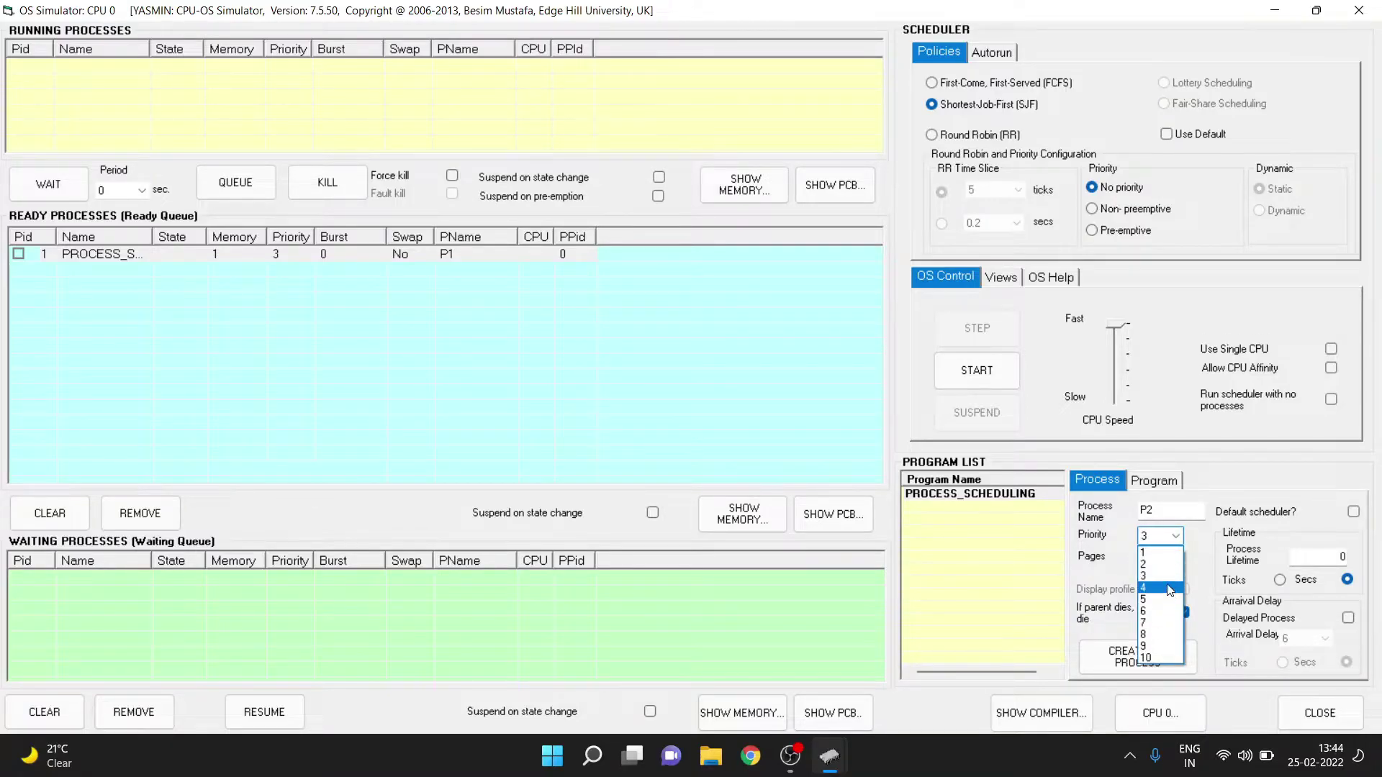
left_click(1144, 564)
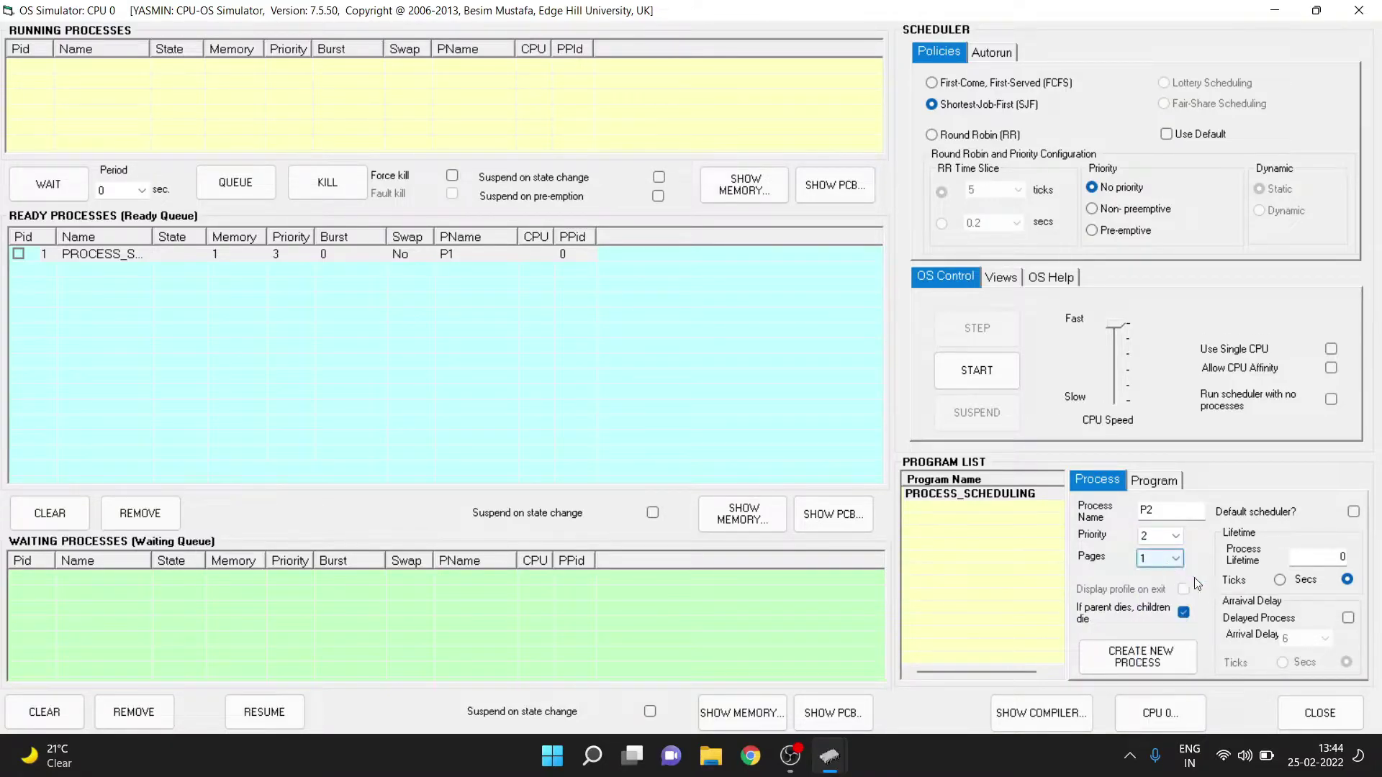
left_click(1347, 618)
left_click(1325, 638)
scroll(1294, 317, "up", 2)
left_click(1294, 302)
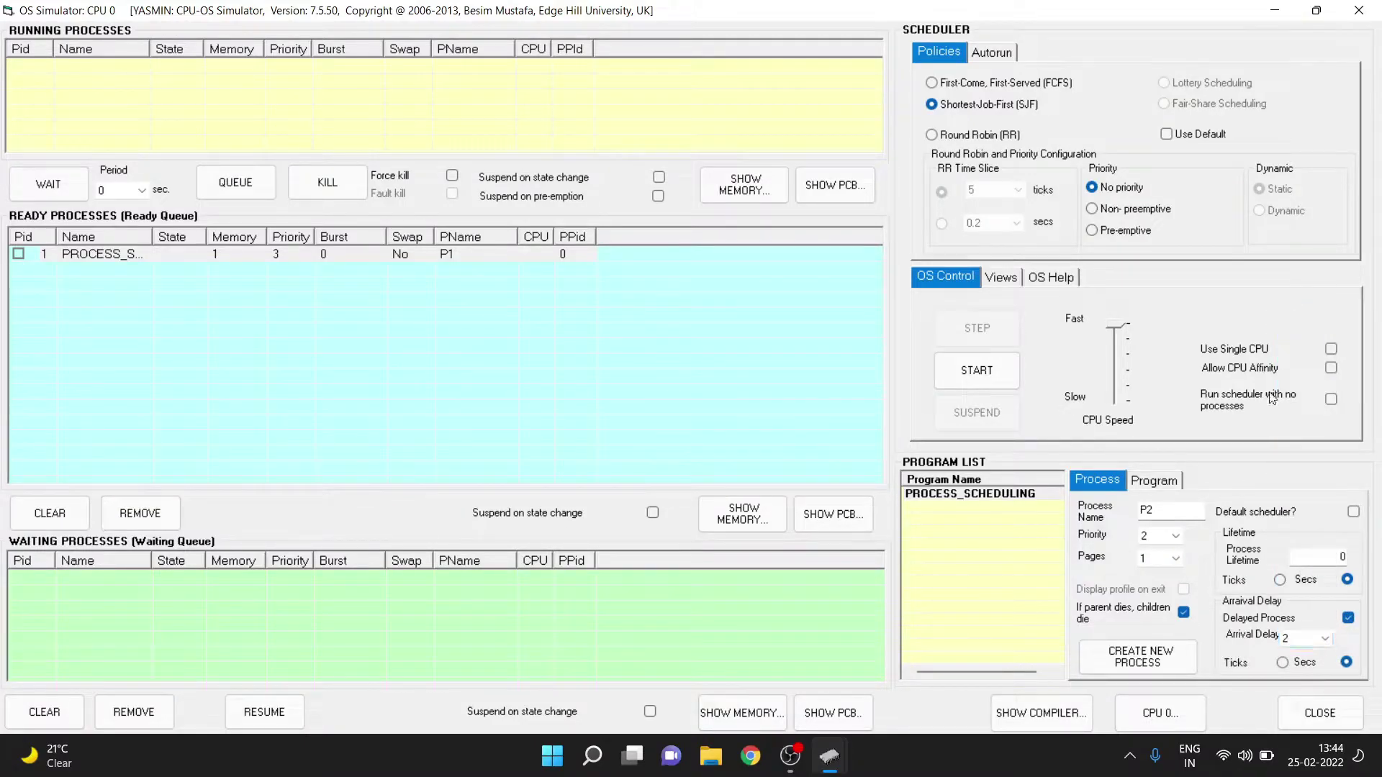
left_click(1137, 658)
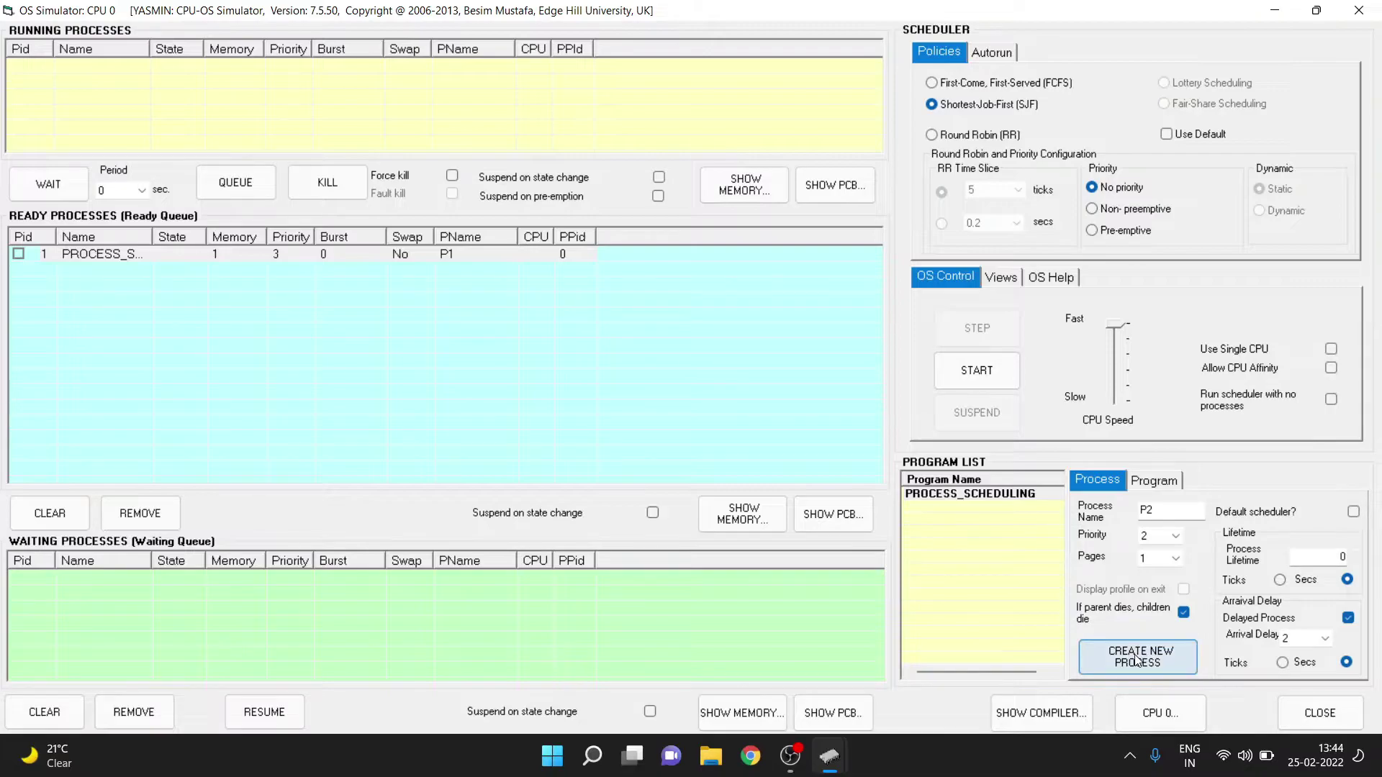
left_click(1137, 658)
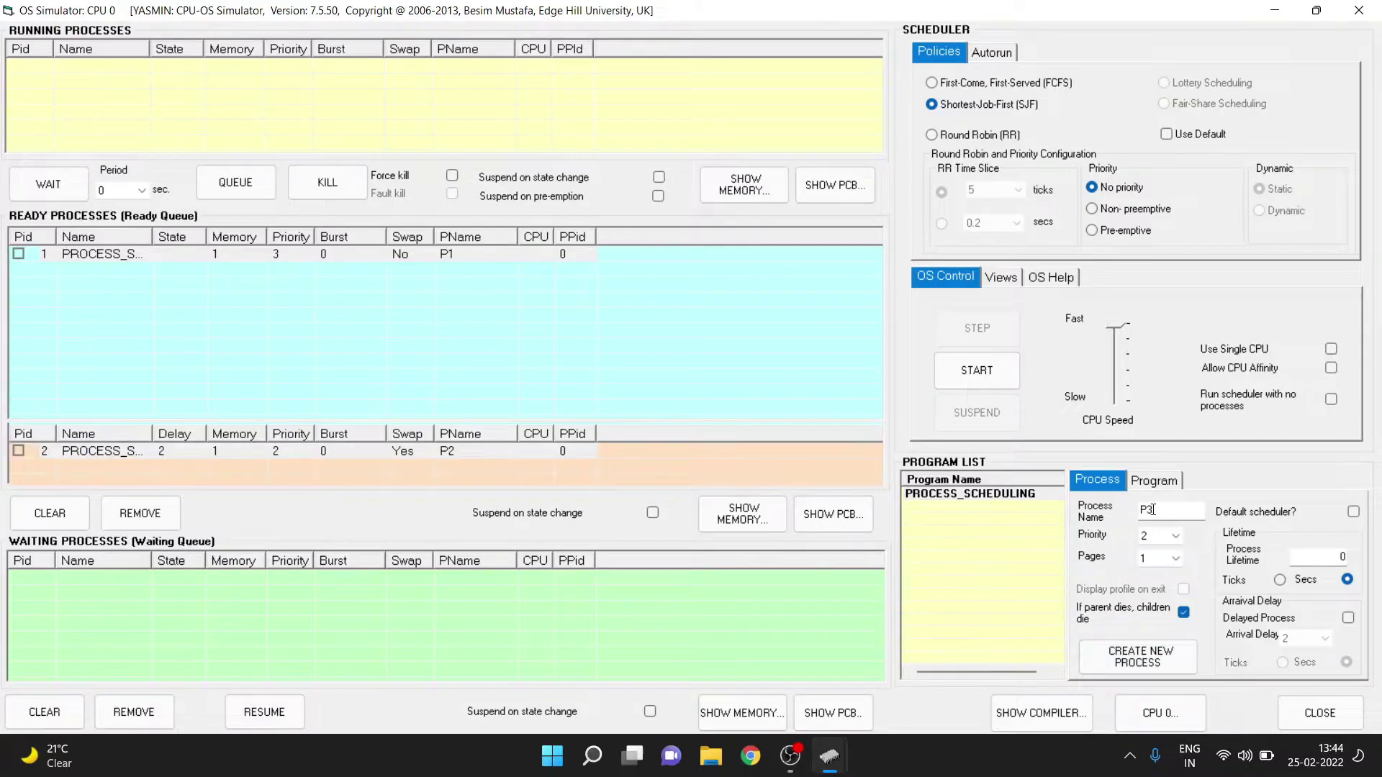
Create process P3 with priority 4 and an arrival delay of 4 seconds.
left_click(1159, 535)
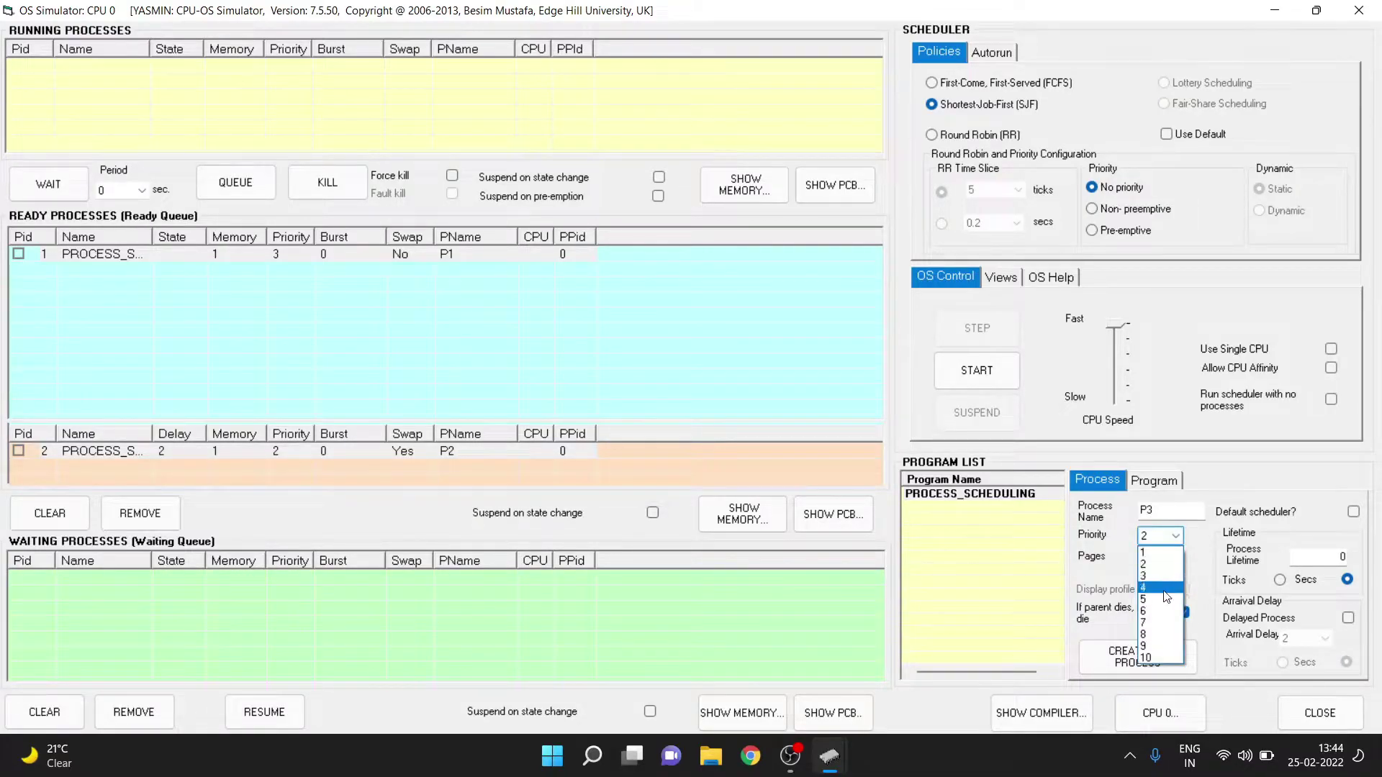
left_click(1163, 590)
left_click(1348, 618)
left_click(1321, 640)
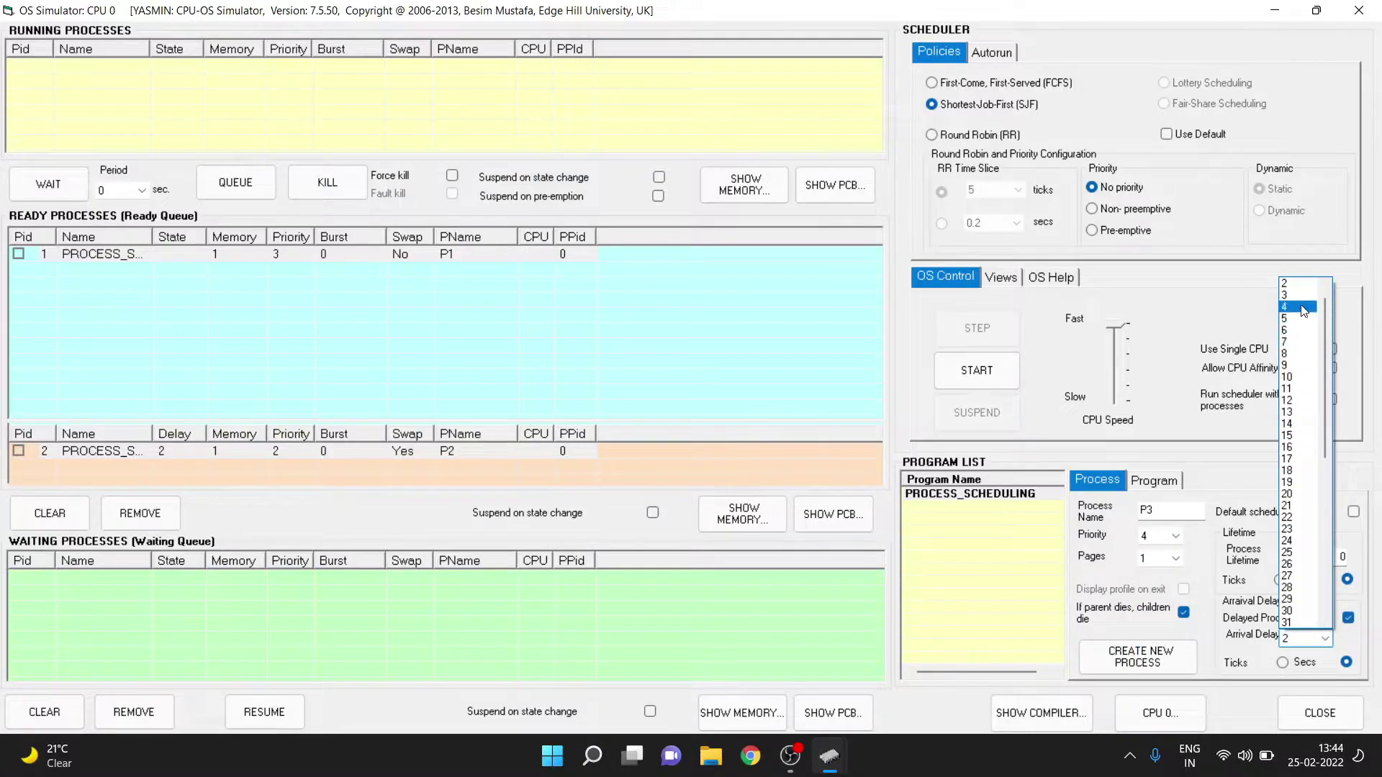
left_click(1303, 320)
left_click(1156, 651)
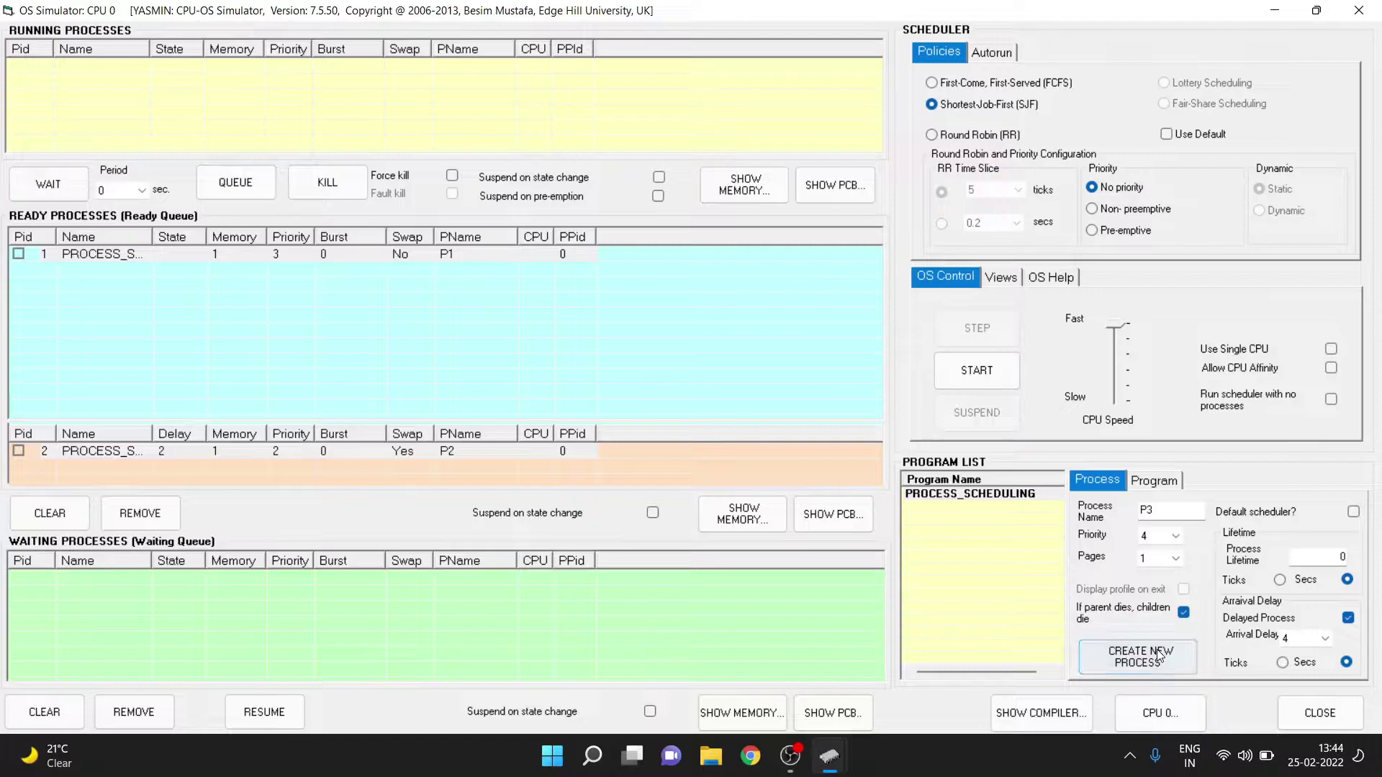
Create process P4 with priority 1 and an arrival delay of 6 seconds.
left_click(1166, 539)
left_click(1145, 552)
key("Tab")
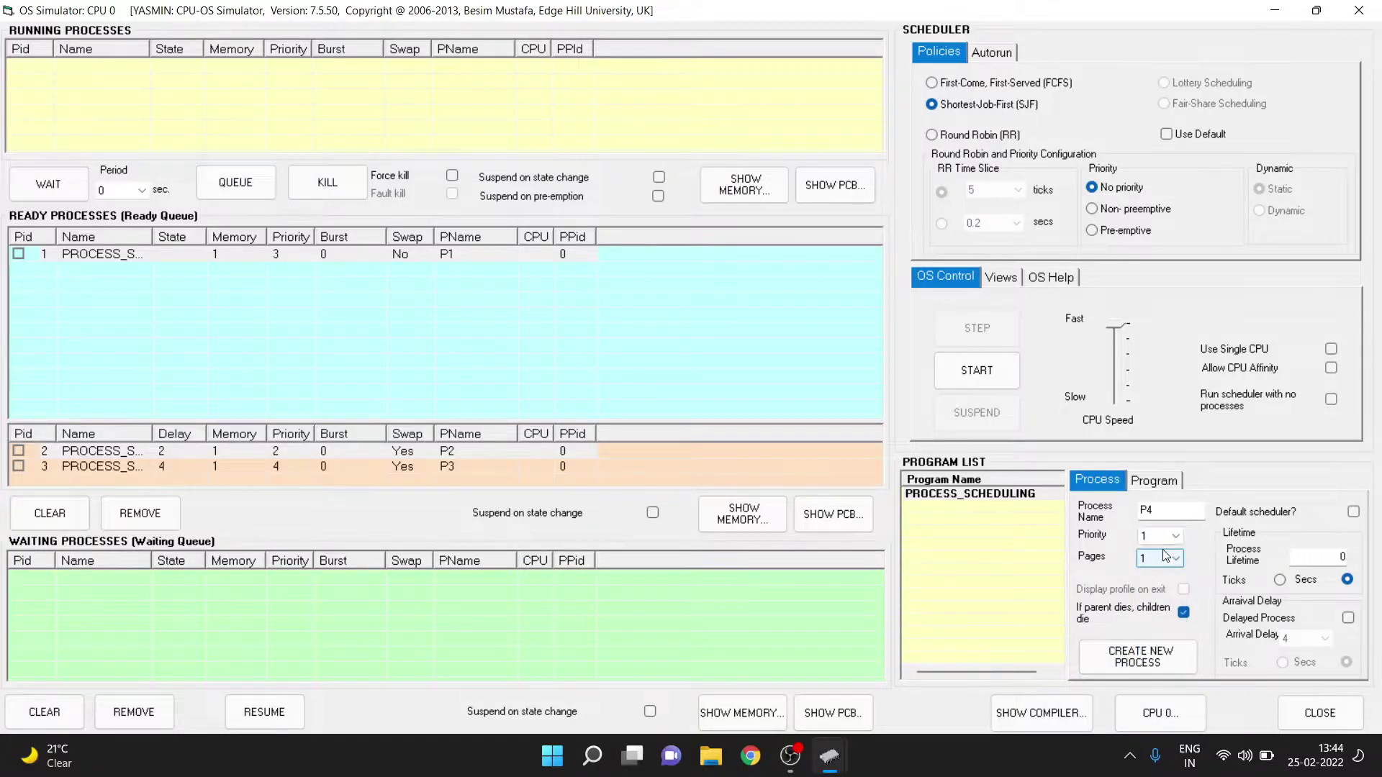
left_click(1348, 617)
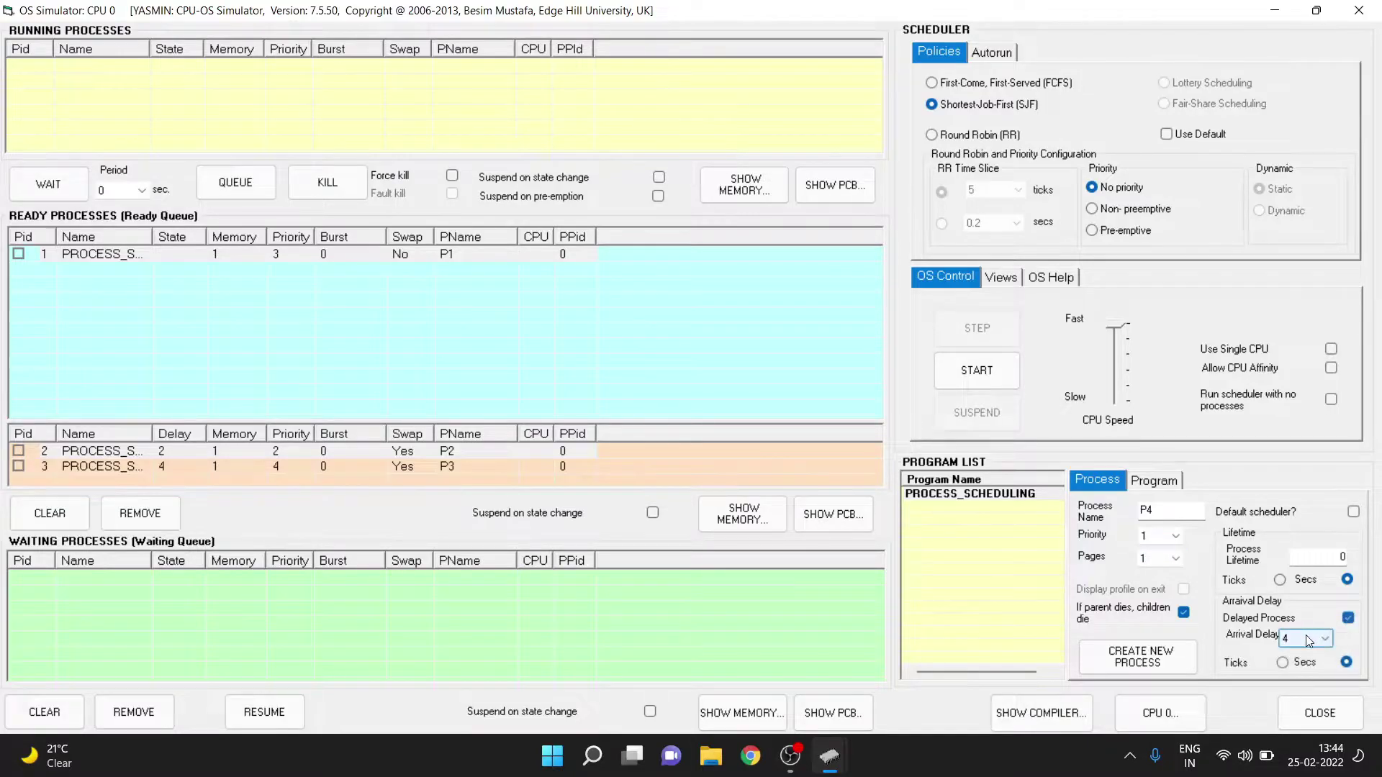
left_click(1310, 637)
left_click(1310, 307)
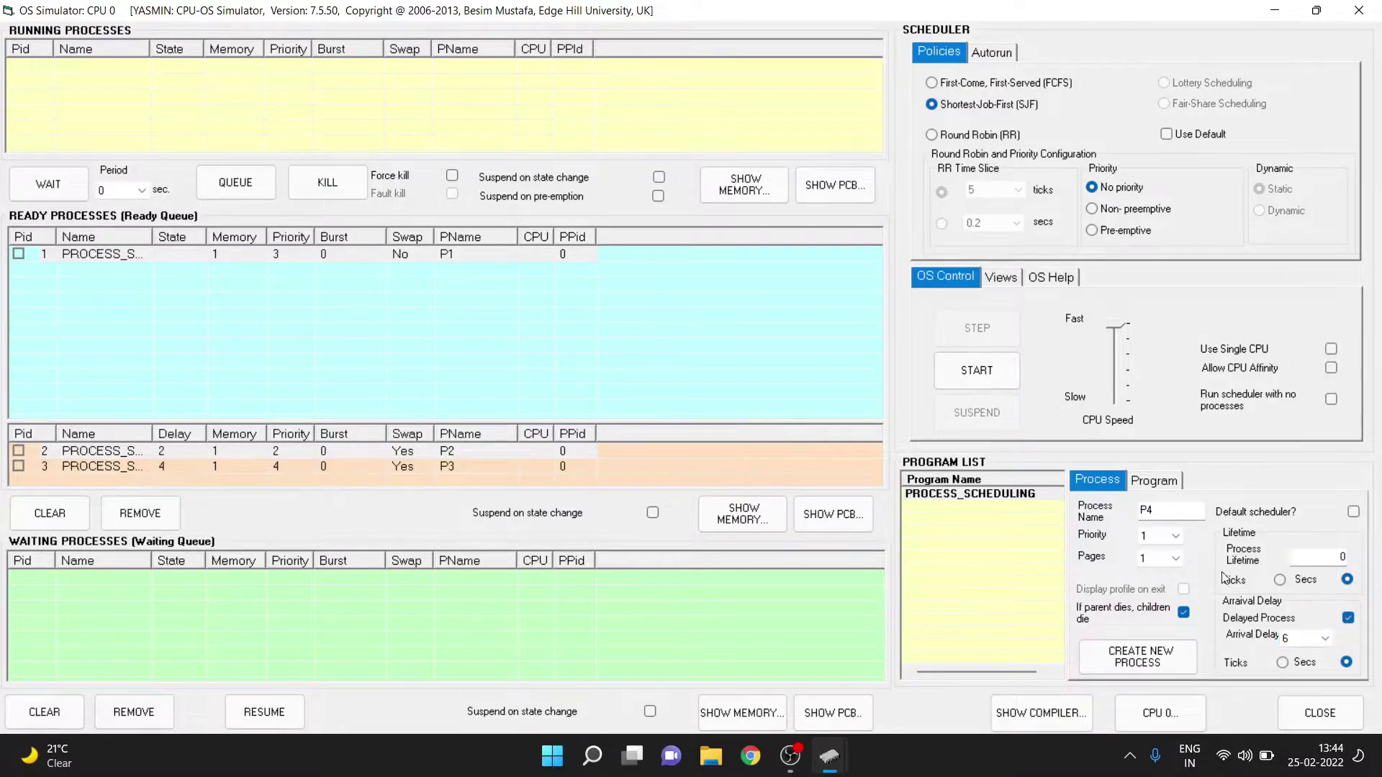
left_click(1143, 670)
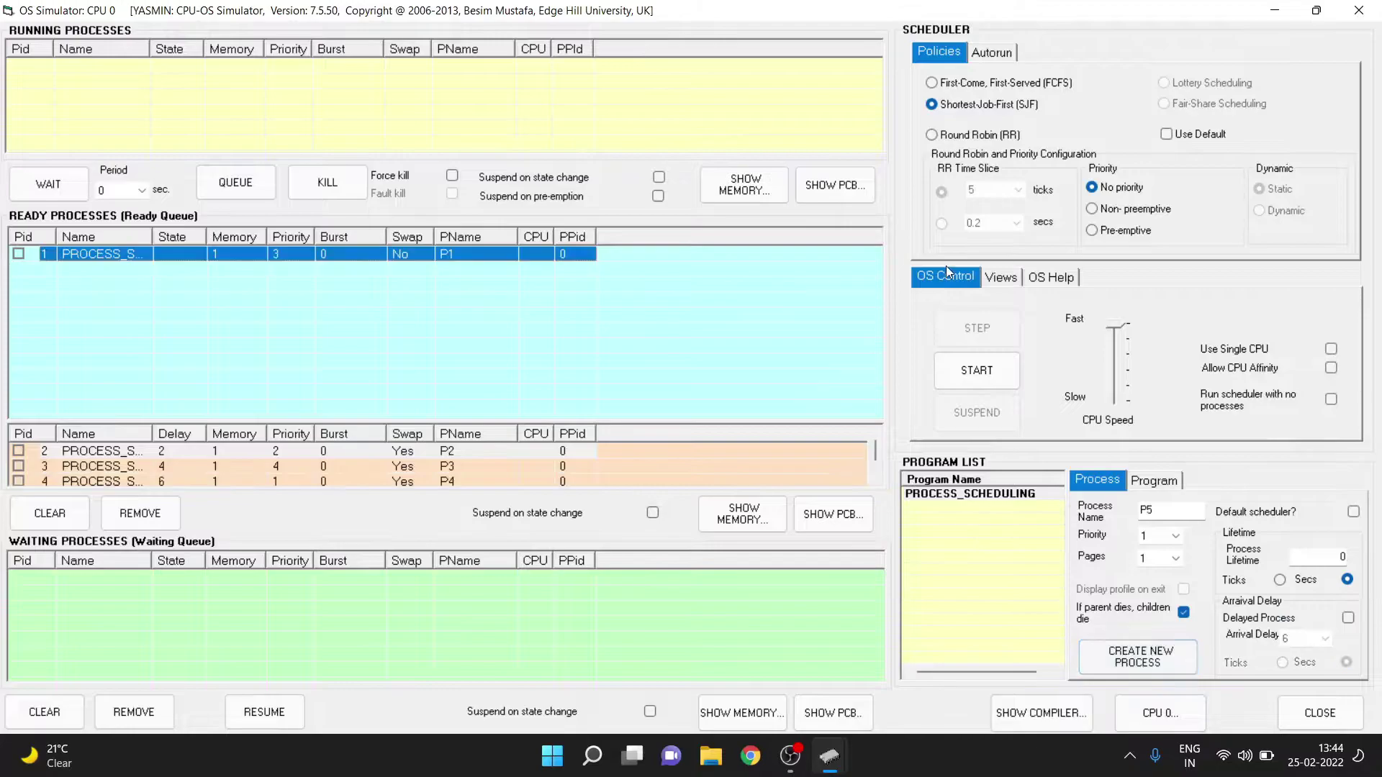
Check the OS activity log and start the Shortest-Job-First scheduler.
left_click(1001, 277)
left_click(1014, 417)
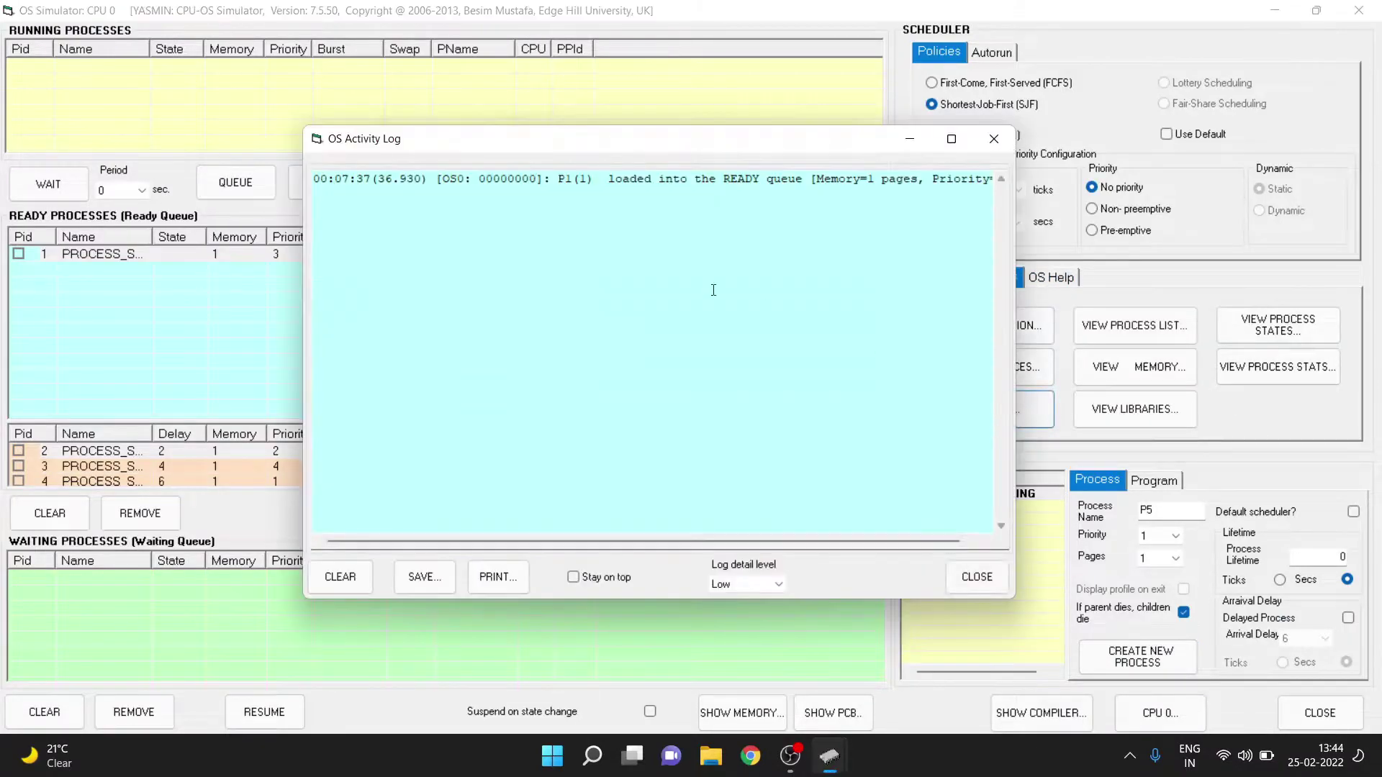
left_click(977, 577)
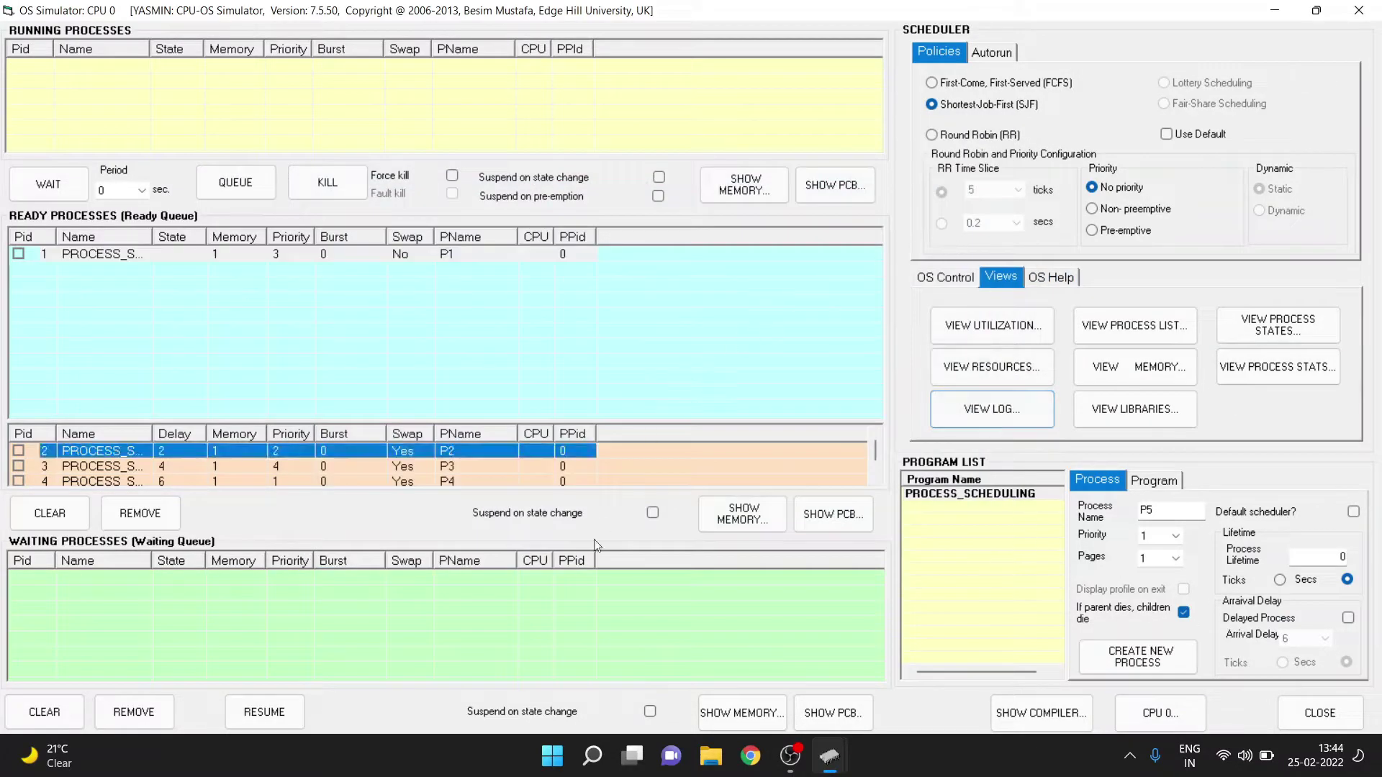
left_click(926, 278)
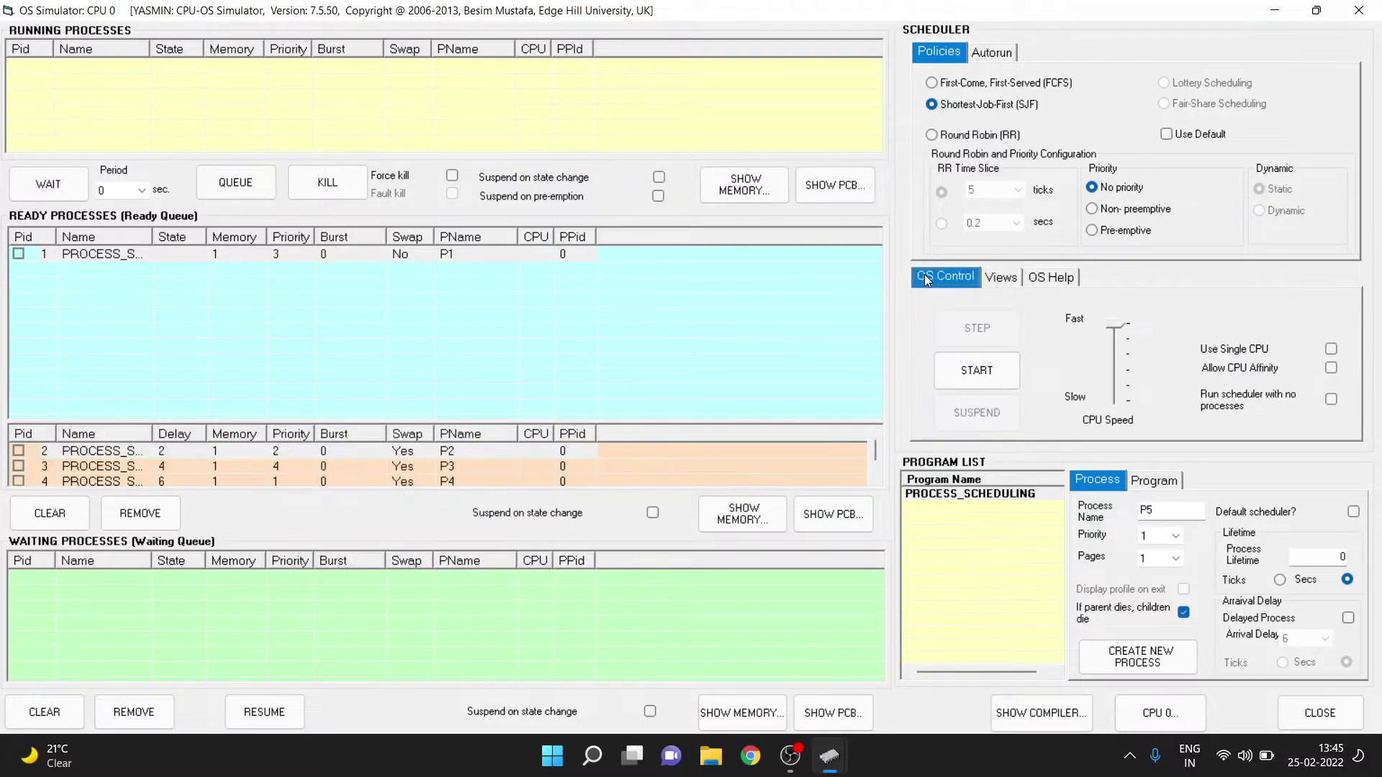
left_click(973, 368)
Inspect the process list and the process tree while the scheduler runs.
left_click(1002, 278)
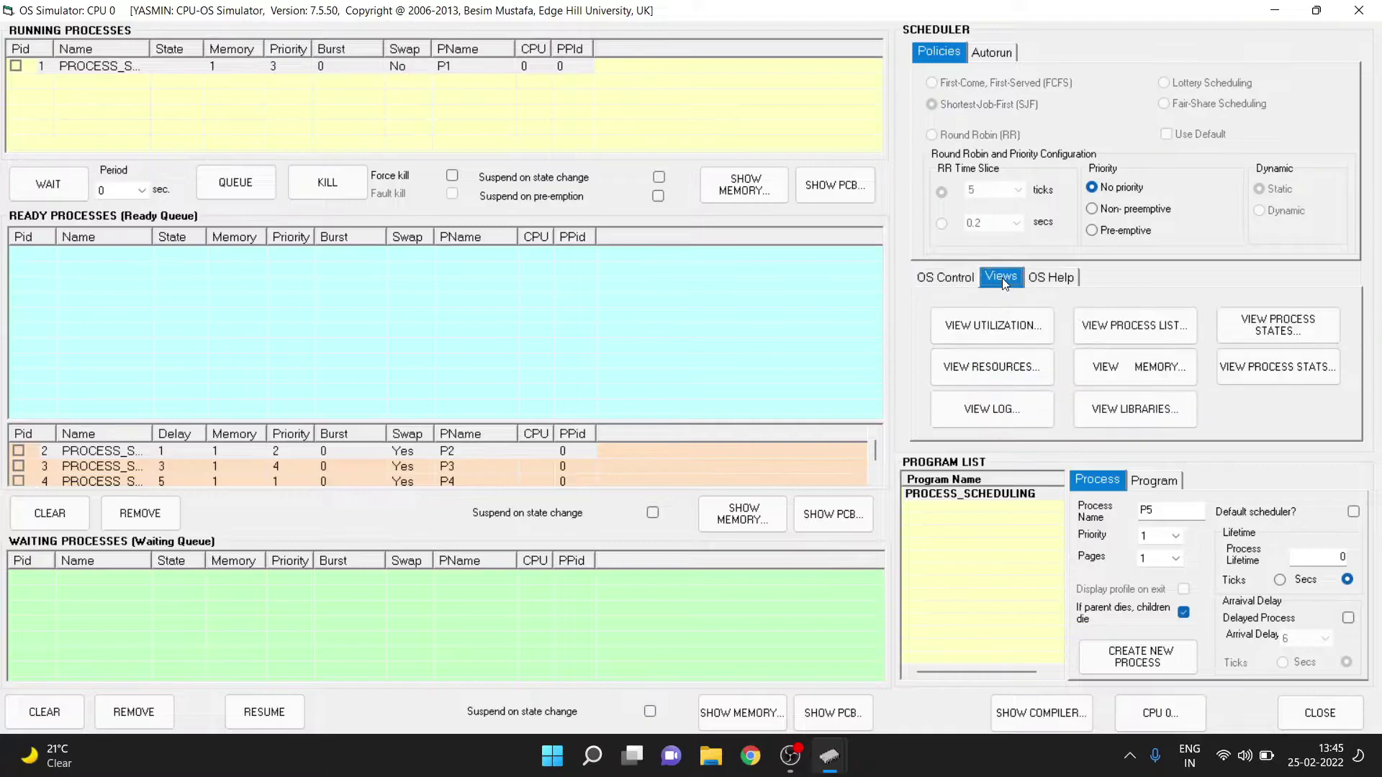
left_click(1136, 327)
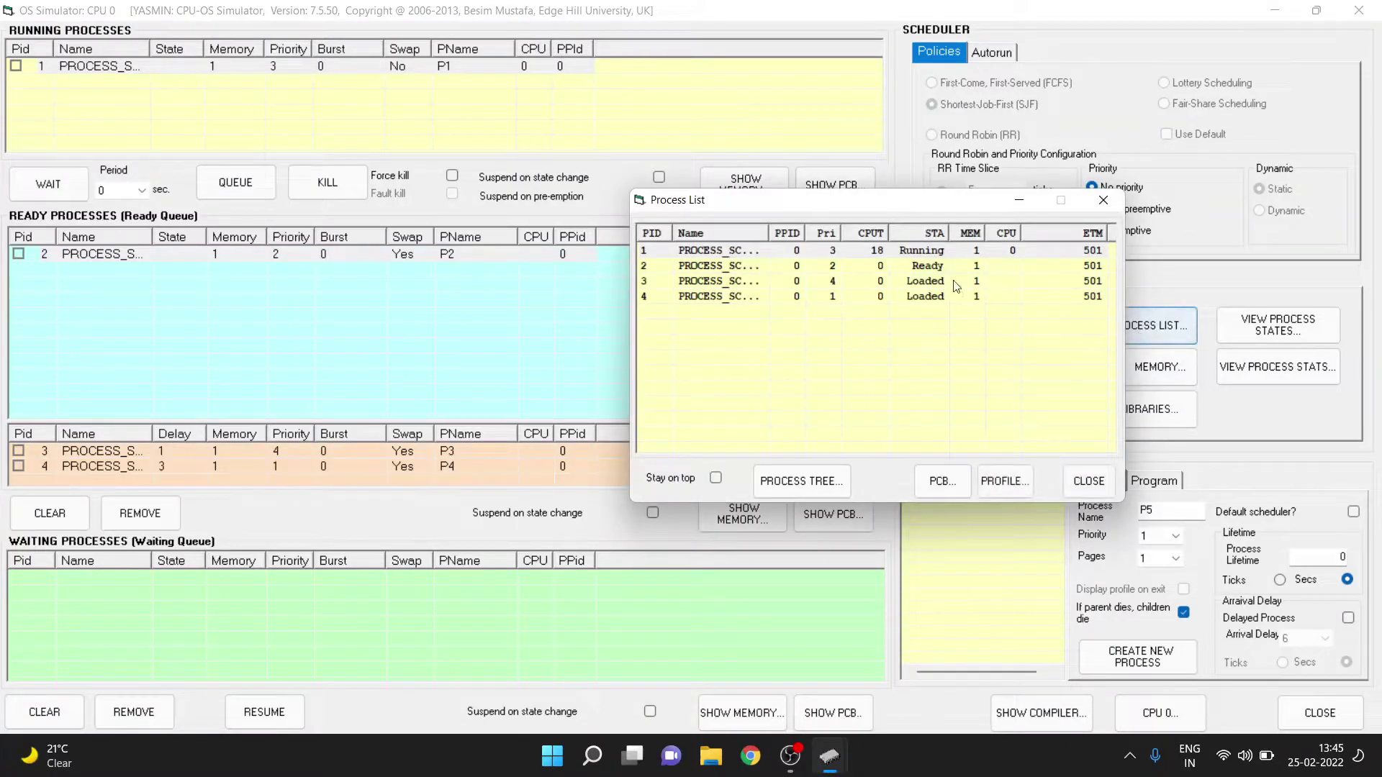
left_click(935, 257)
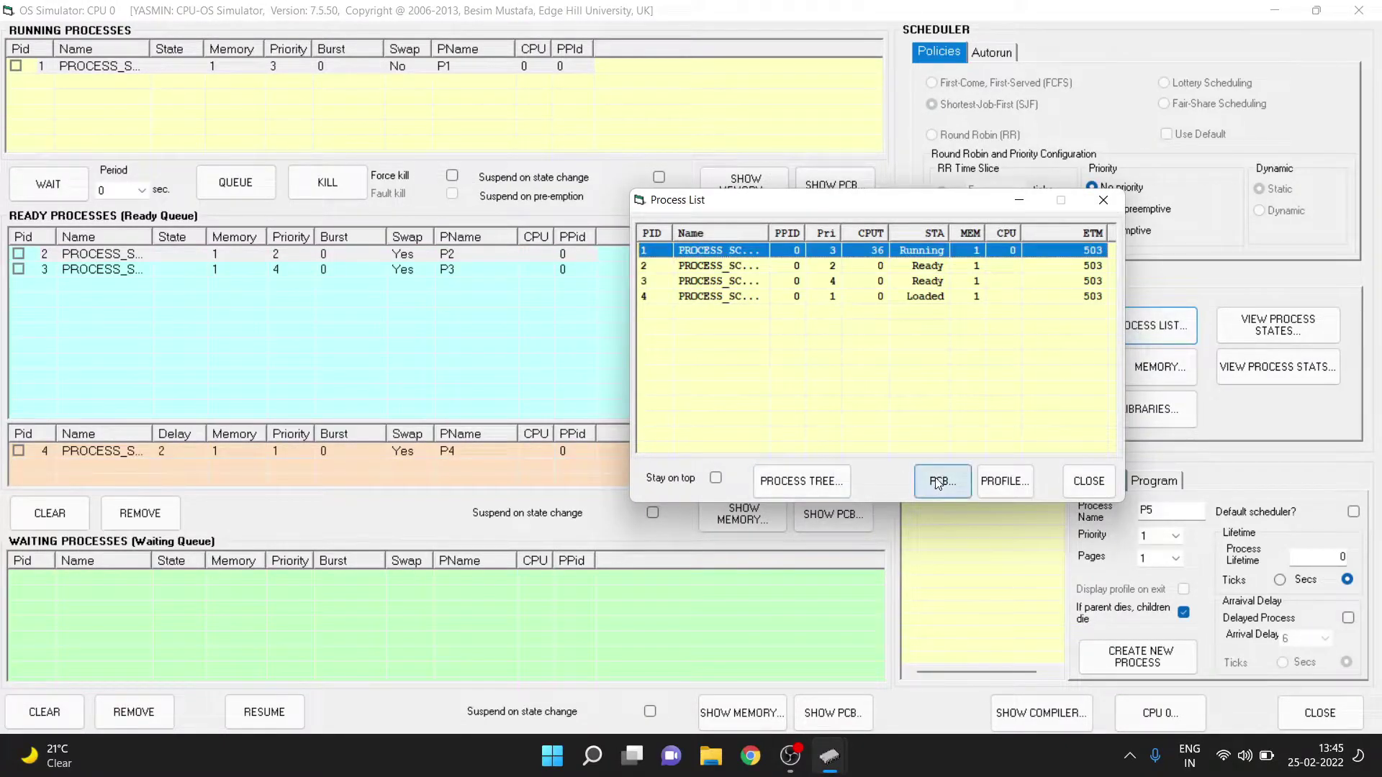
left_click(936, 481)
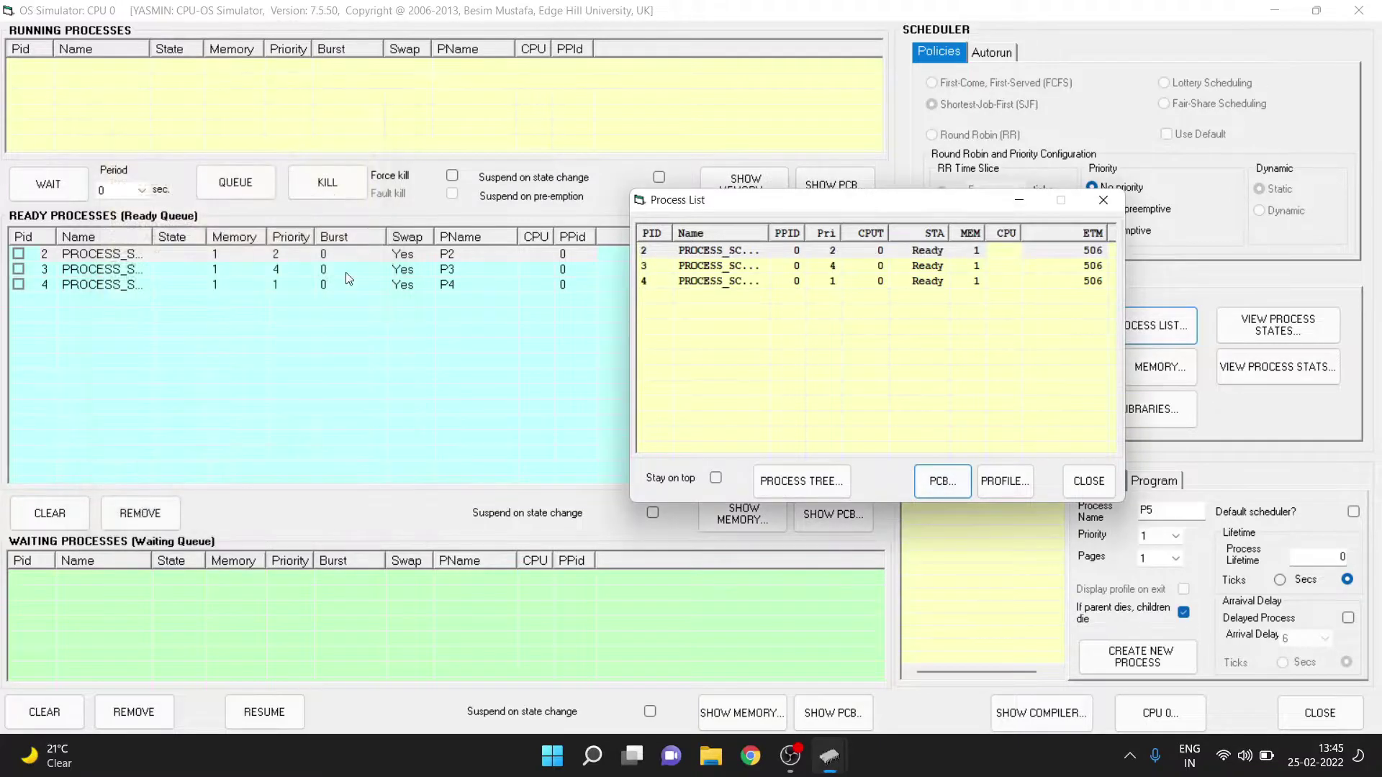
left_click(836, 480)
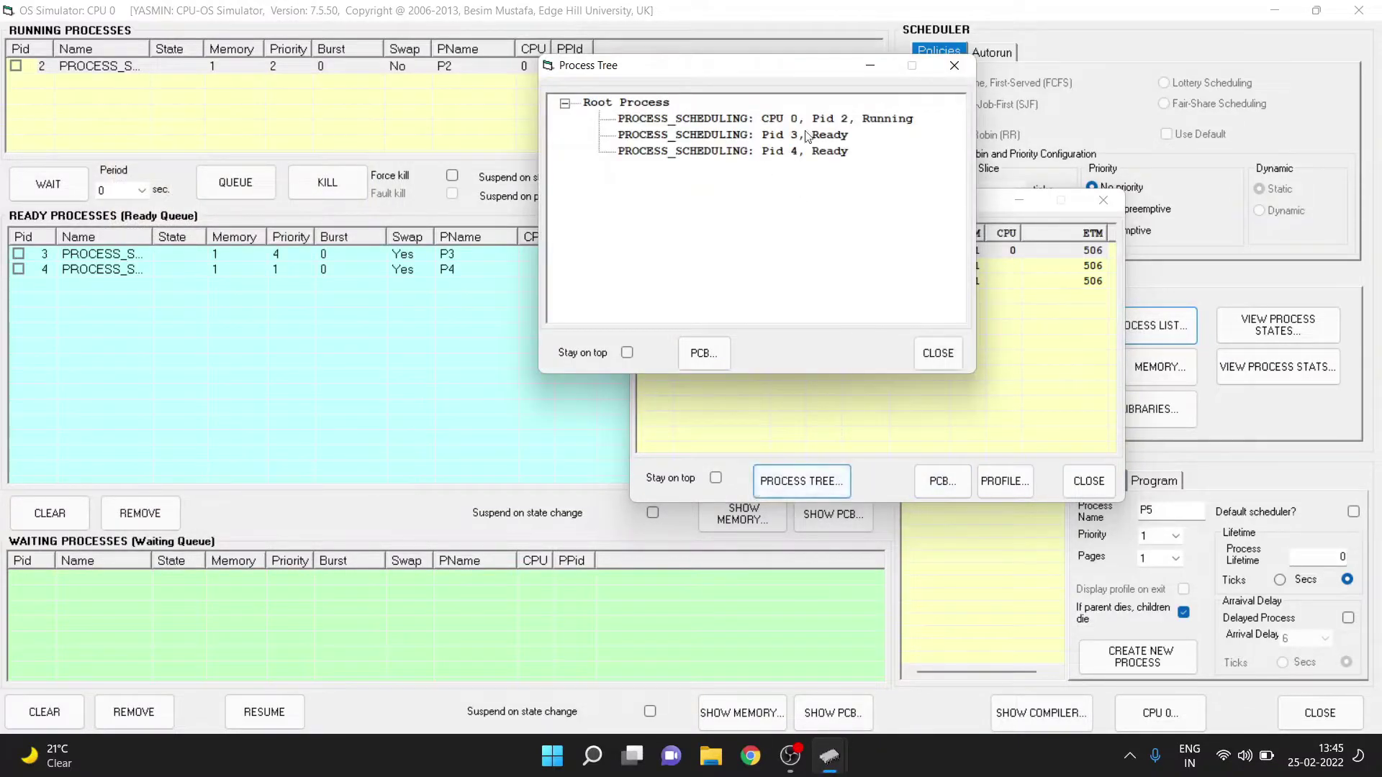
left_click(939, 353)
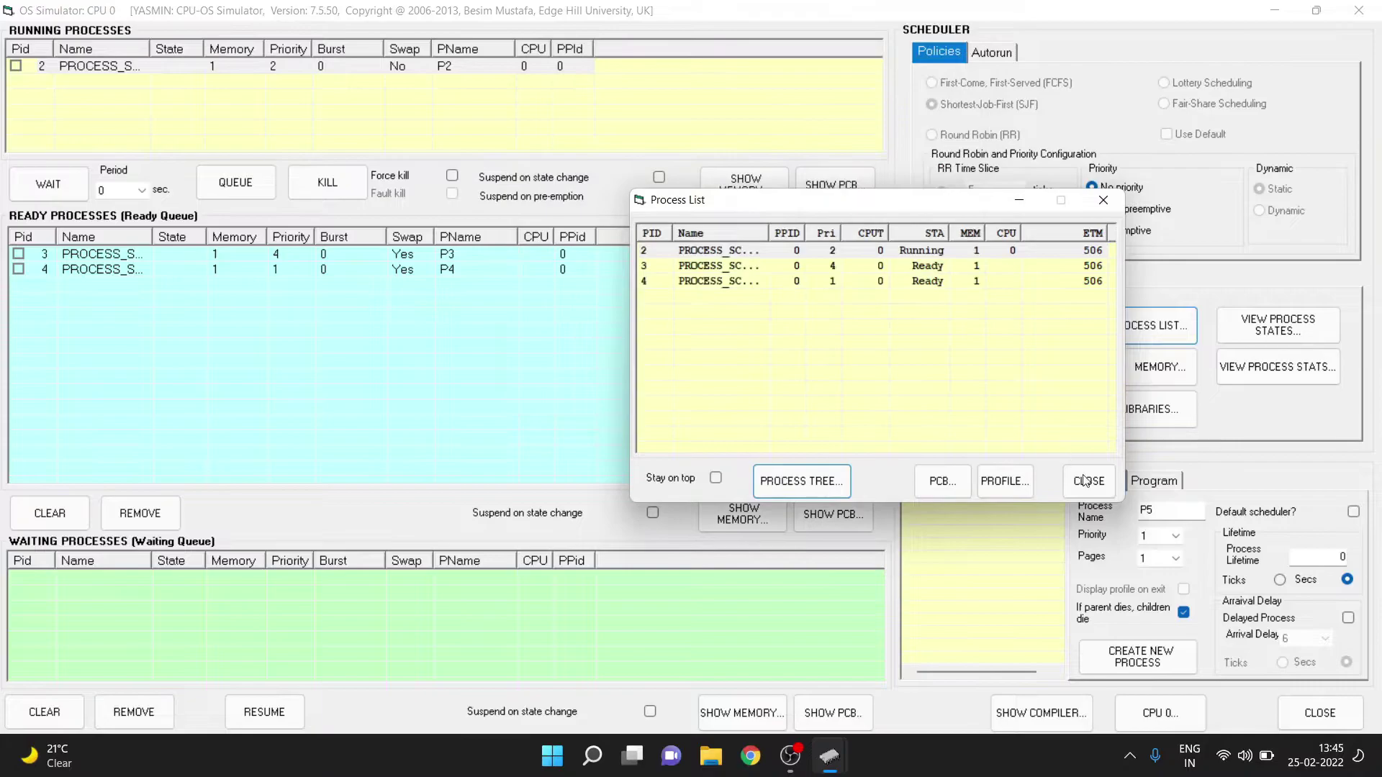
left_click(1085, 479)
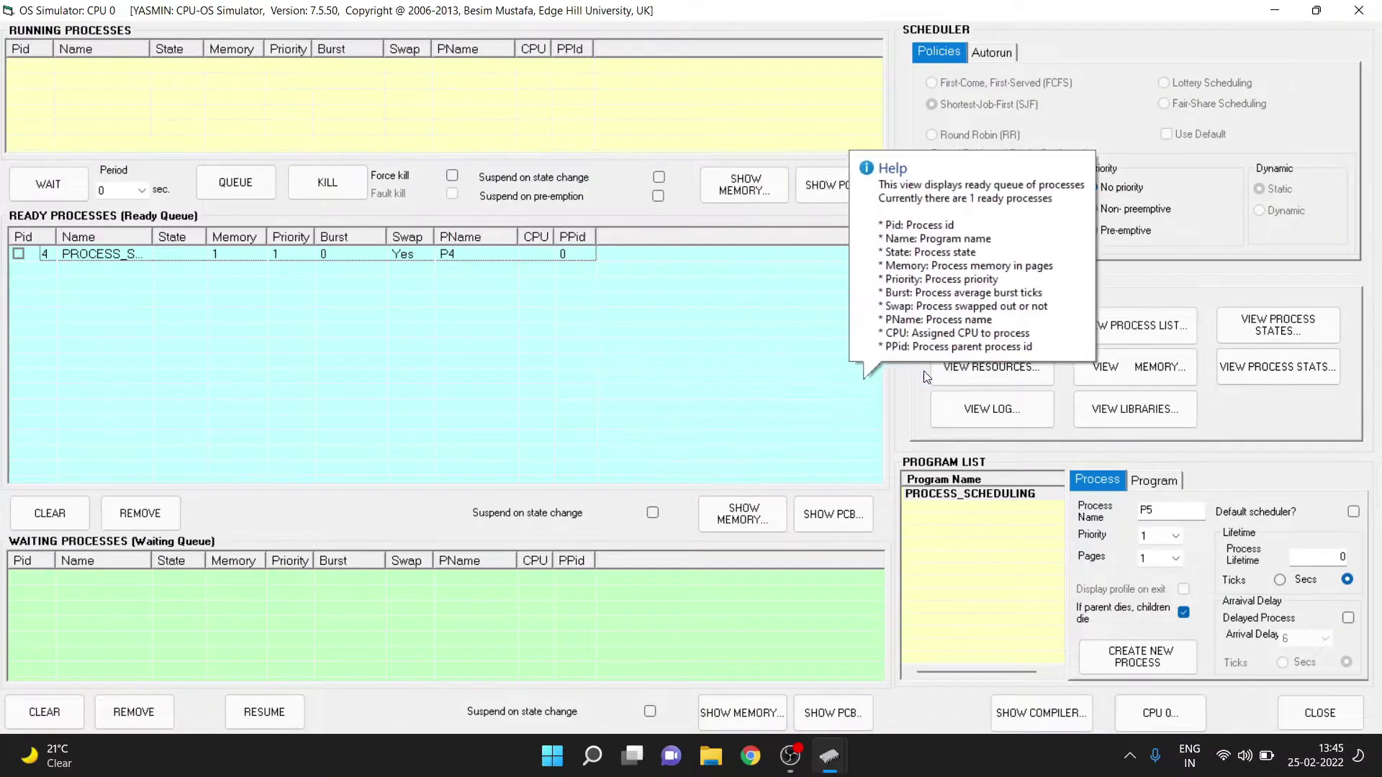
Review the OS activity log of the Shortest-Job-First run, widening its window so that full lines fit.
left_click(1021, 413)
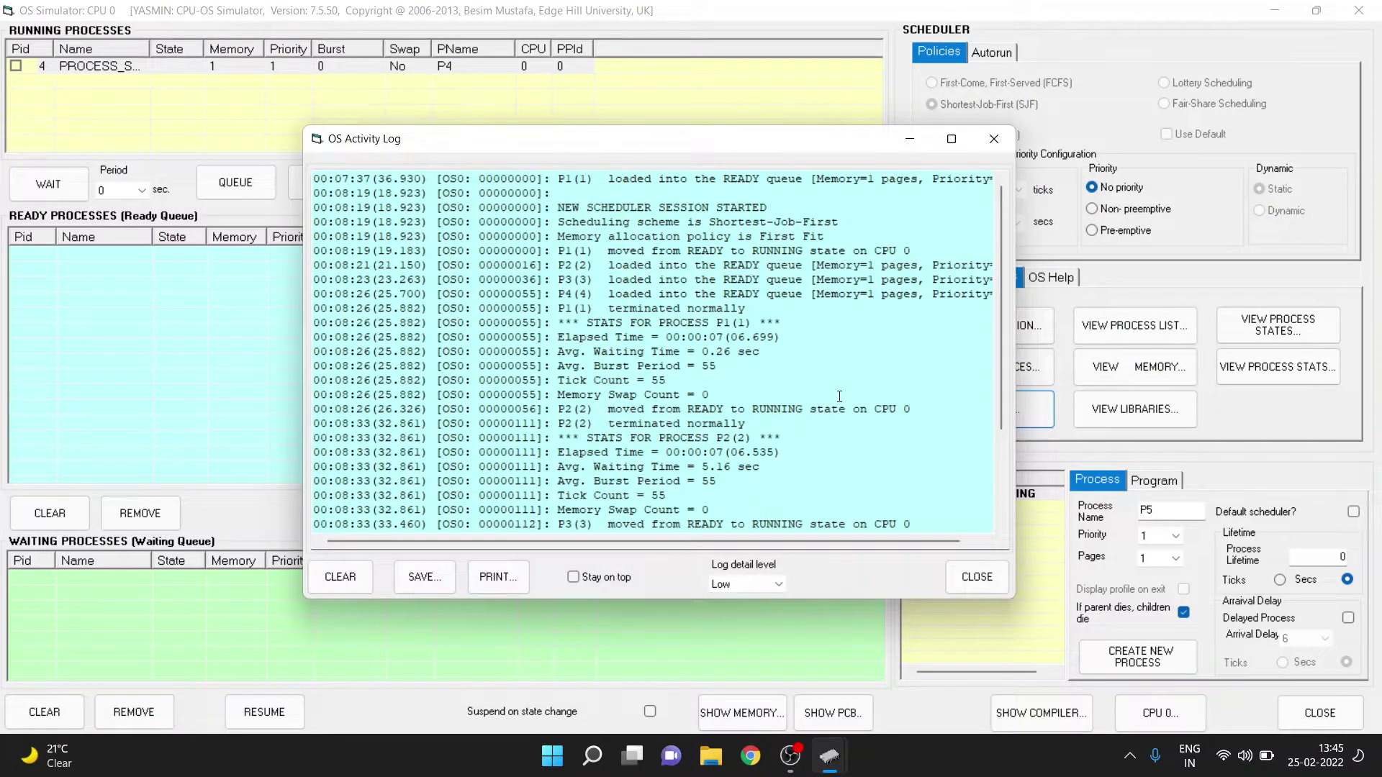
left_click_drag(824, 144, 673, 150)
left_click_drag(852, 198, 853, 331)
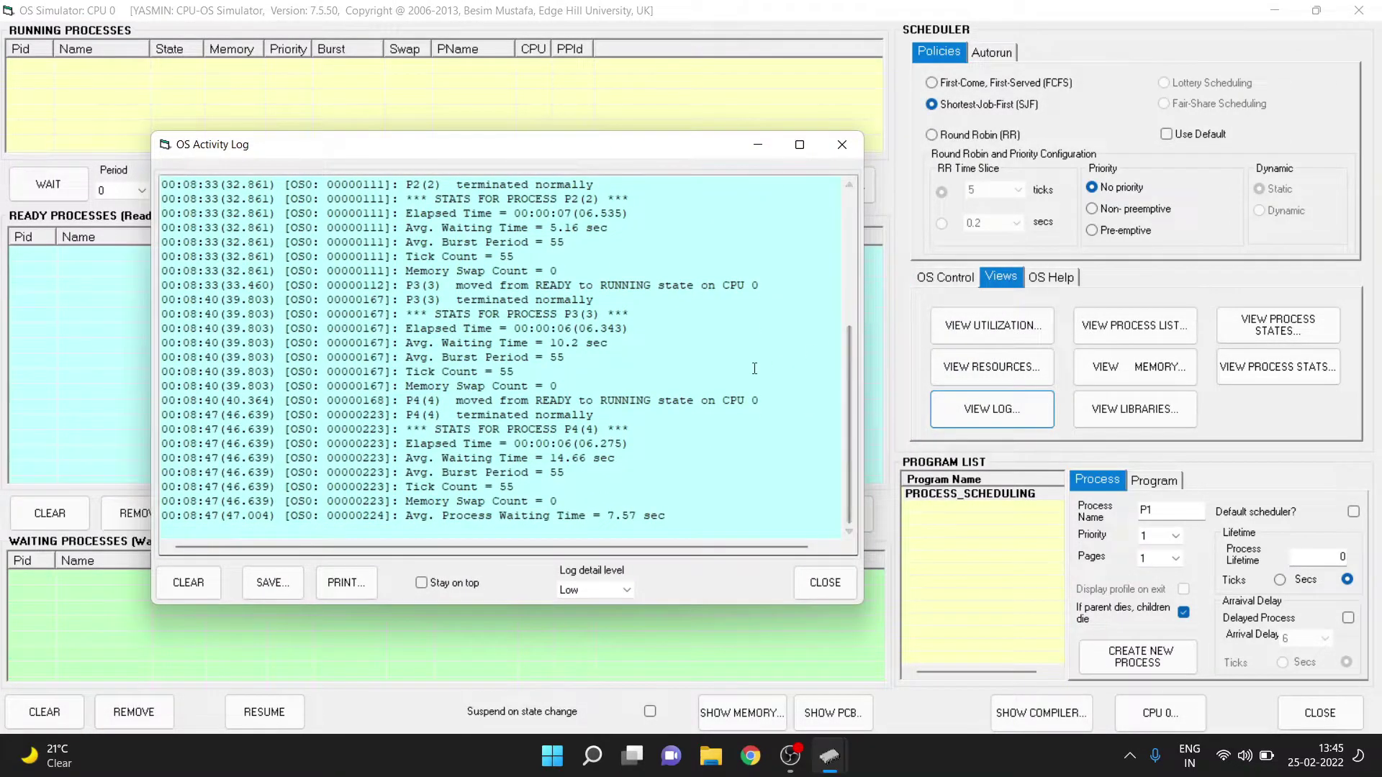
scroll(754, 368, "up", 4)
scroll(754, 368, "up", 2)
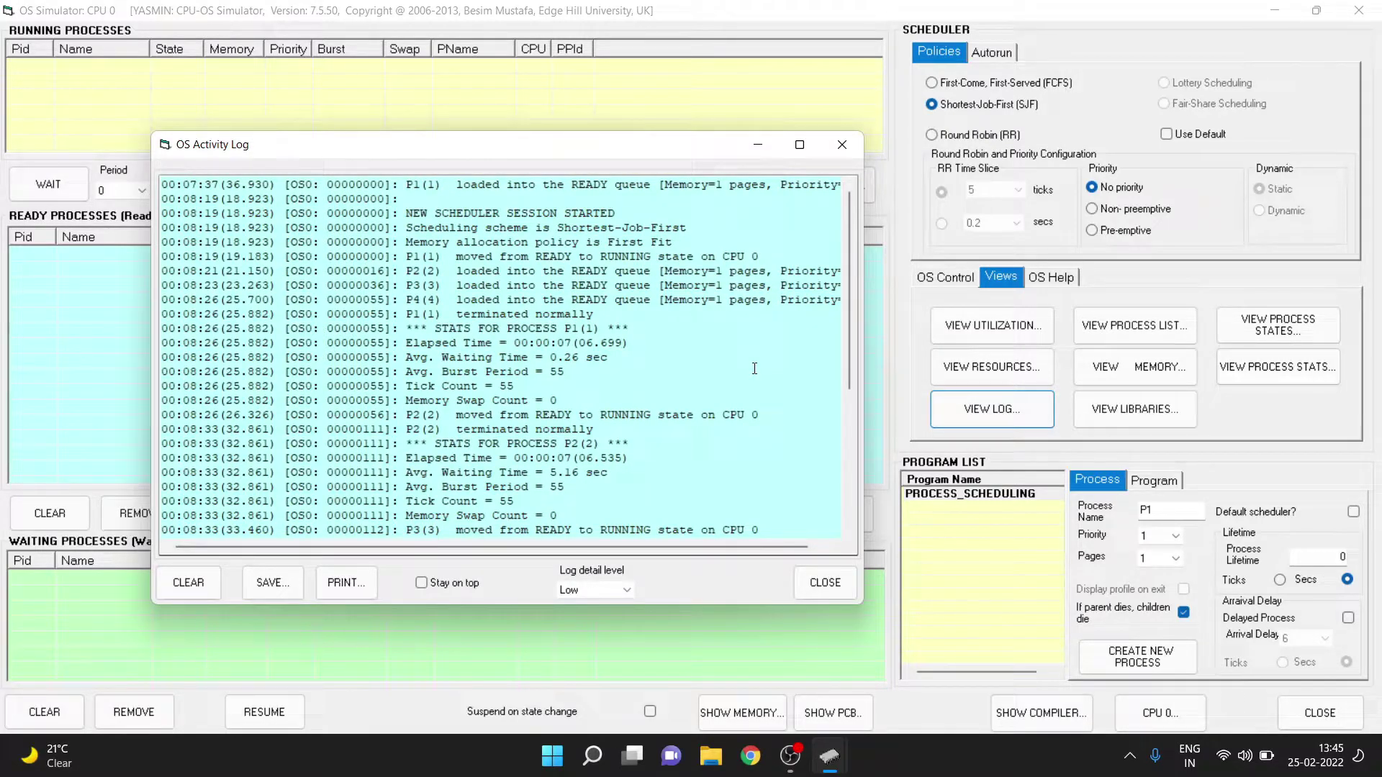
scroll(725, 384, "down", 1)
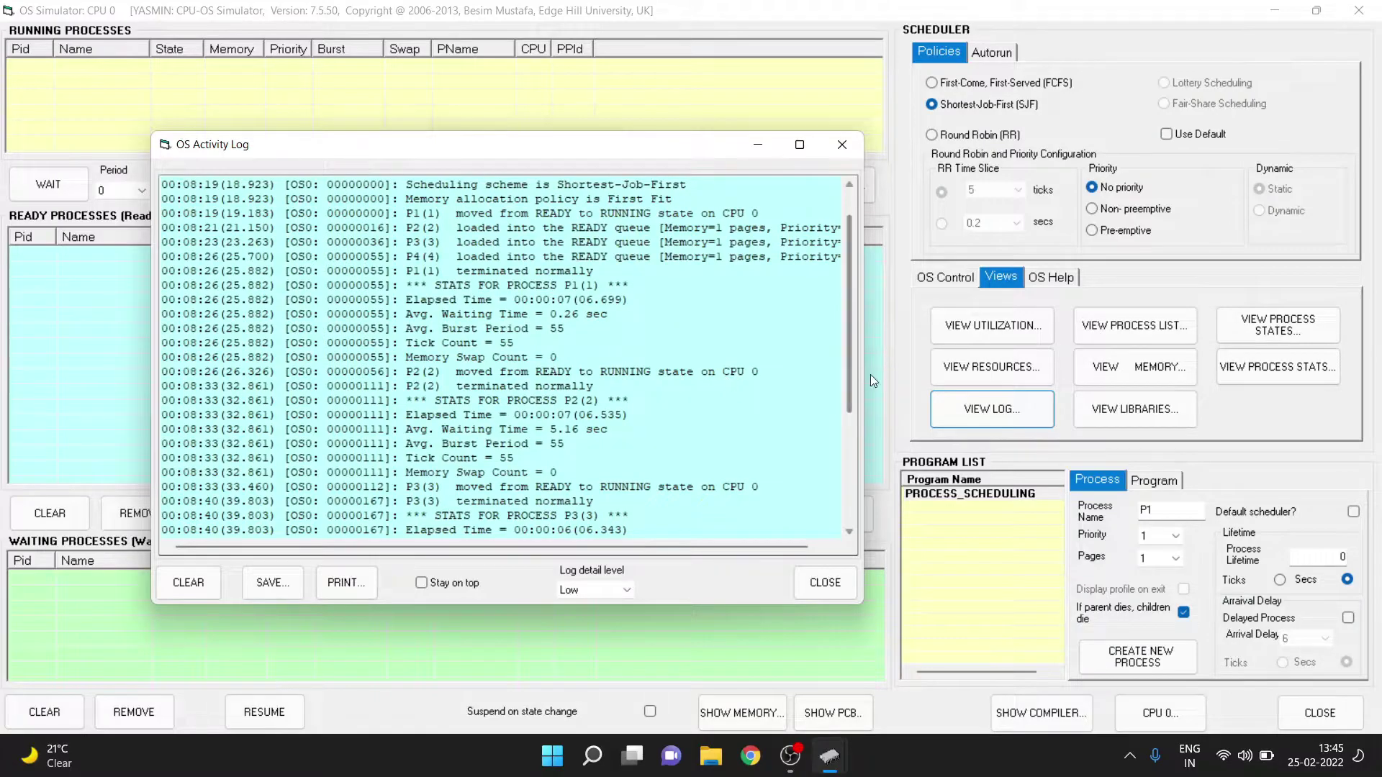
left_click_drag(863, 382, 1054, 381)
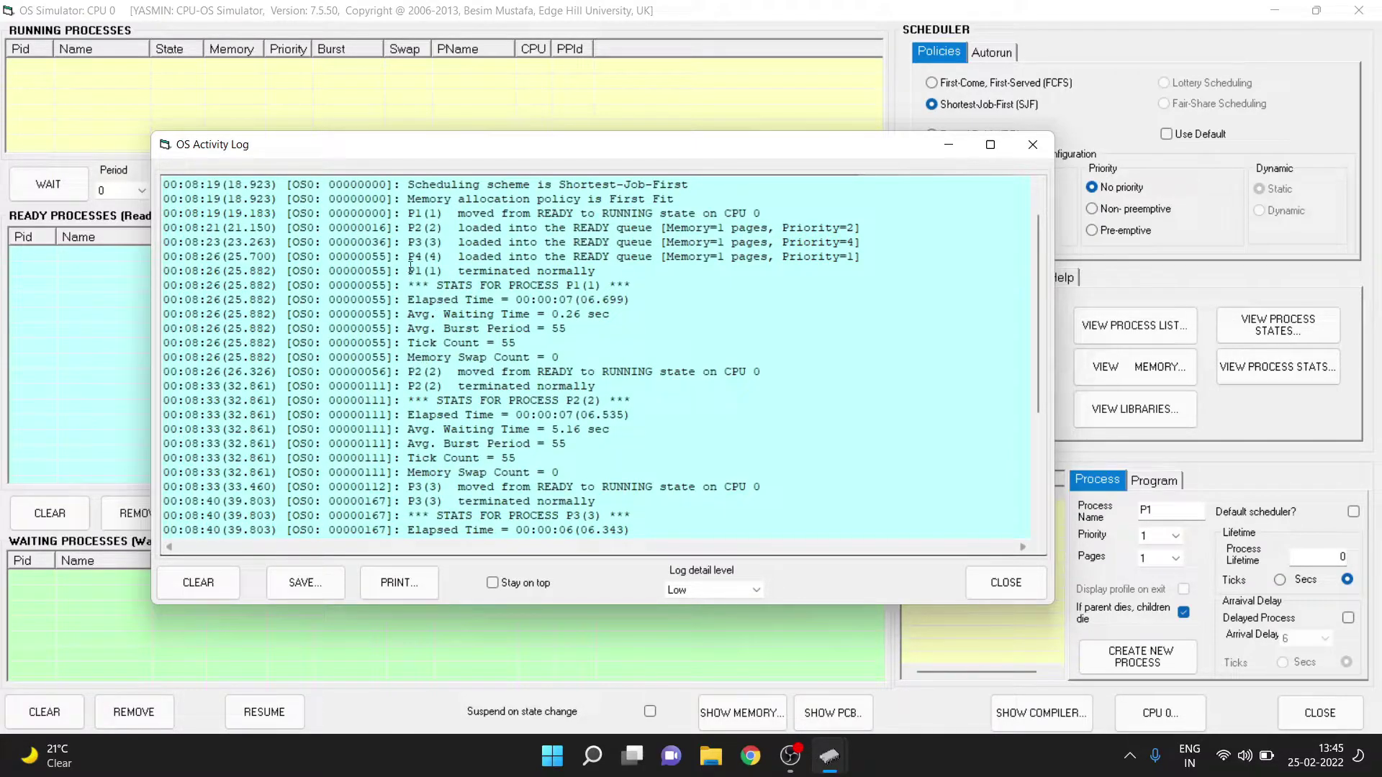
Read the per-process statistics down to the end of the log and highlight the average process waiting time.
scroll(501, 290, "down", 1)
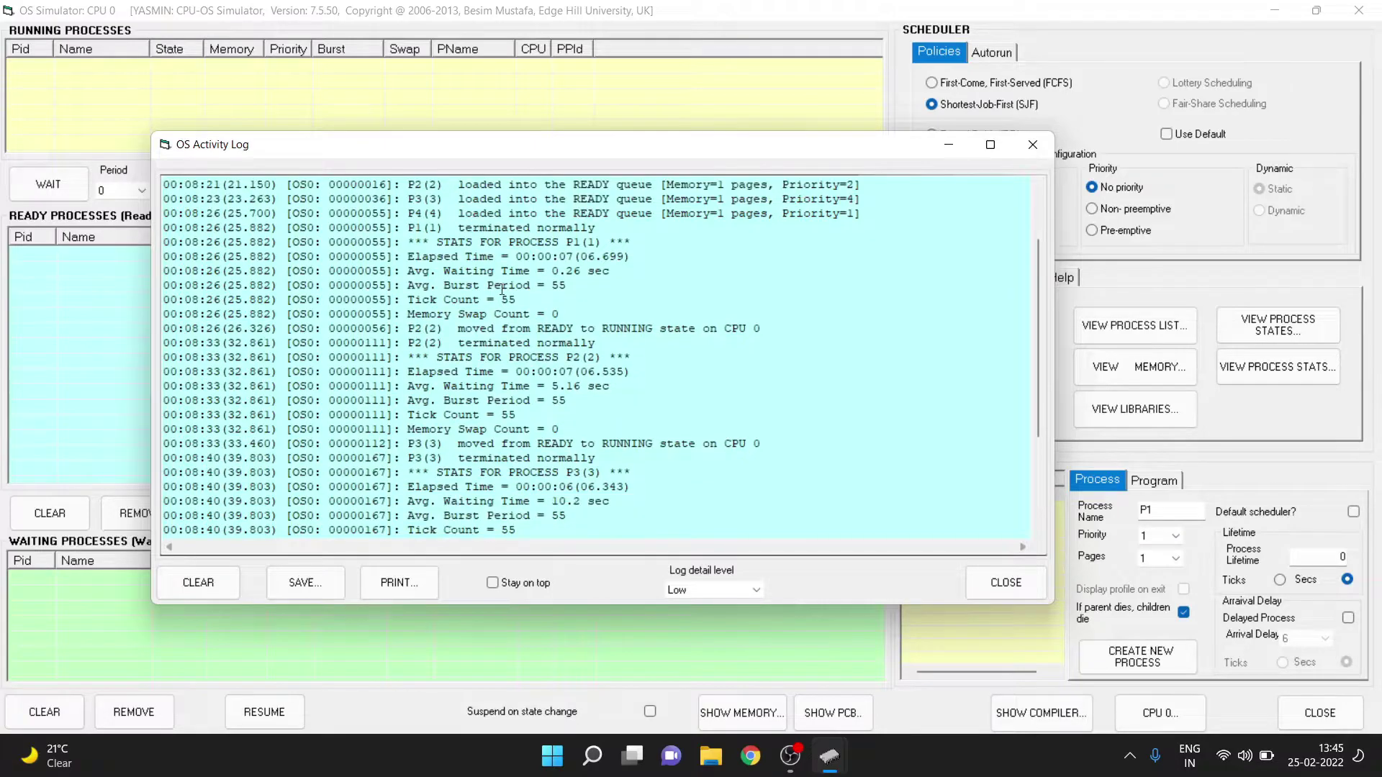
scroll(433, 320, "down", 4)
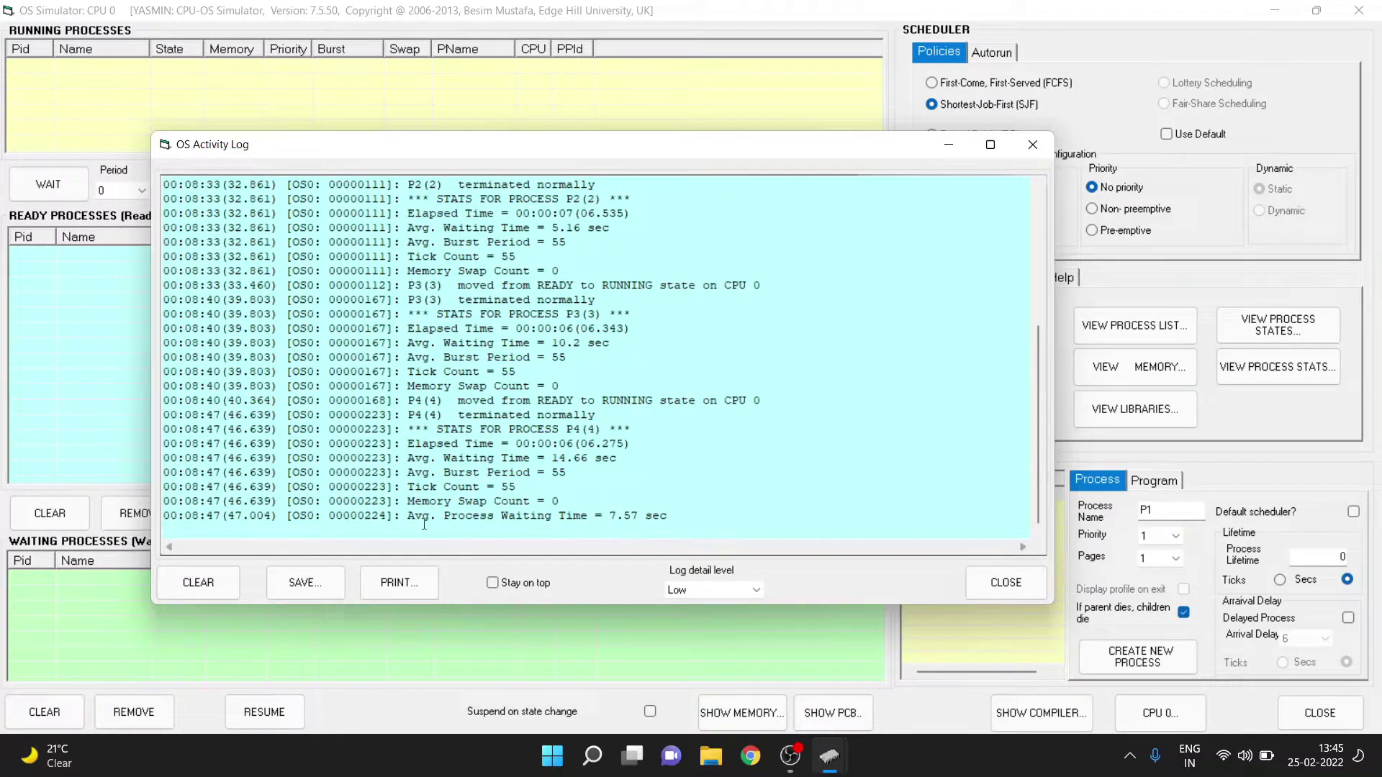
left_click_drag(407, 515, 673, 523)
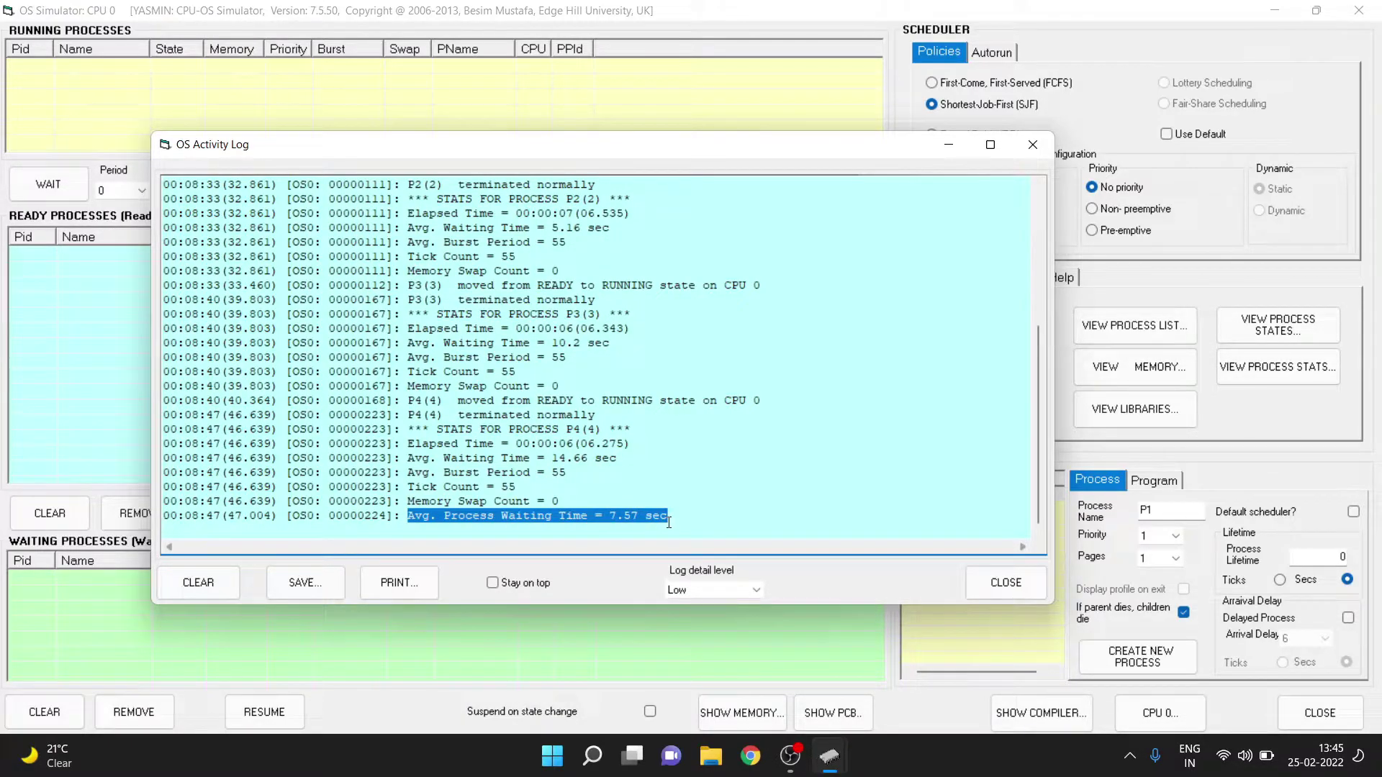
left_click_drag(414, 446, 443, 458)
mouse_move(563, 458)
left_mouse_down()
mouse_move(588, 459)
mouse_move(549, 475)
mouse_move(562, 478)
left_mouse_up()
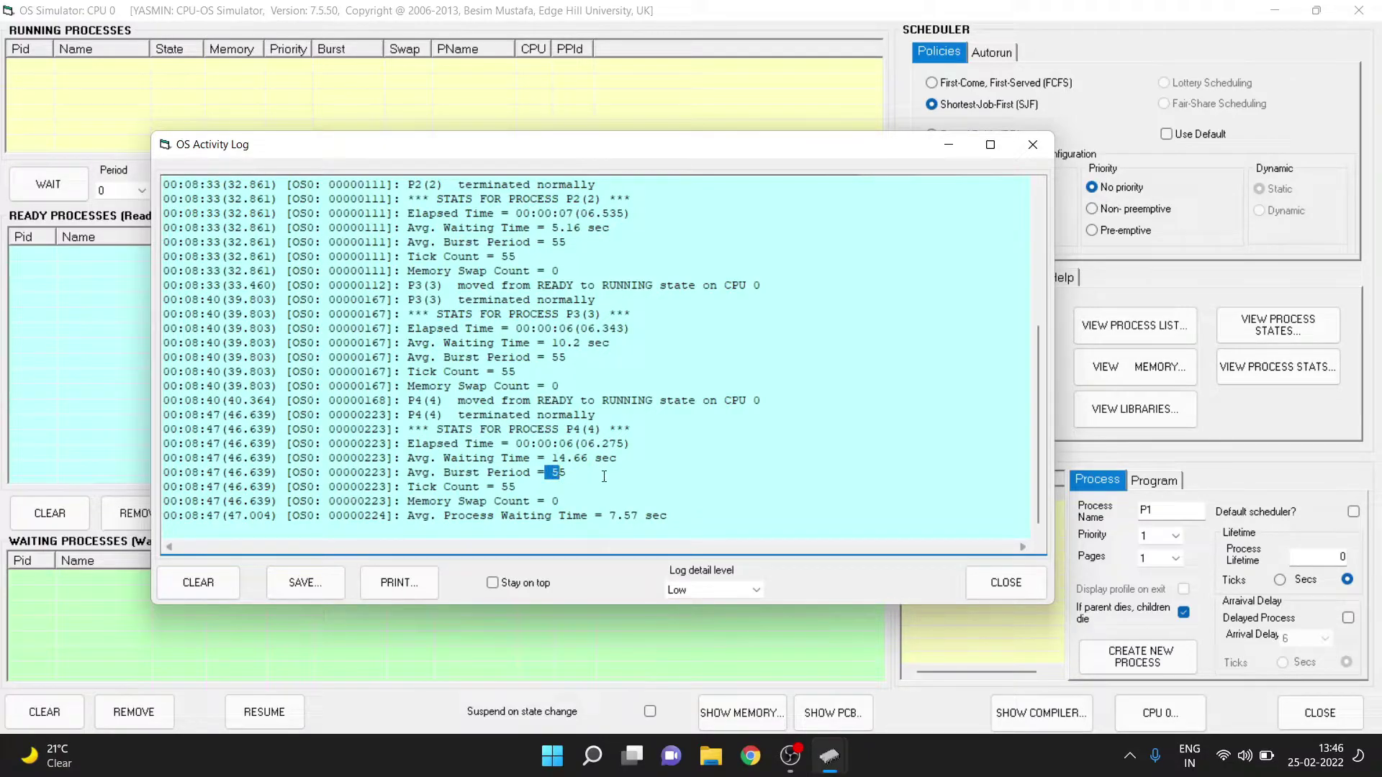
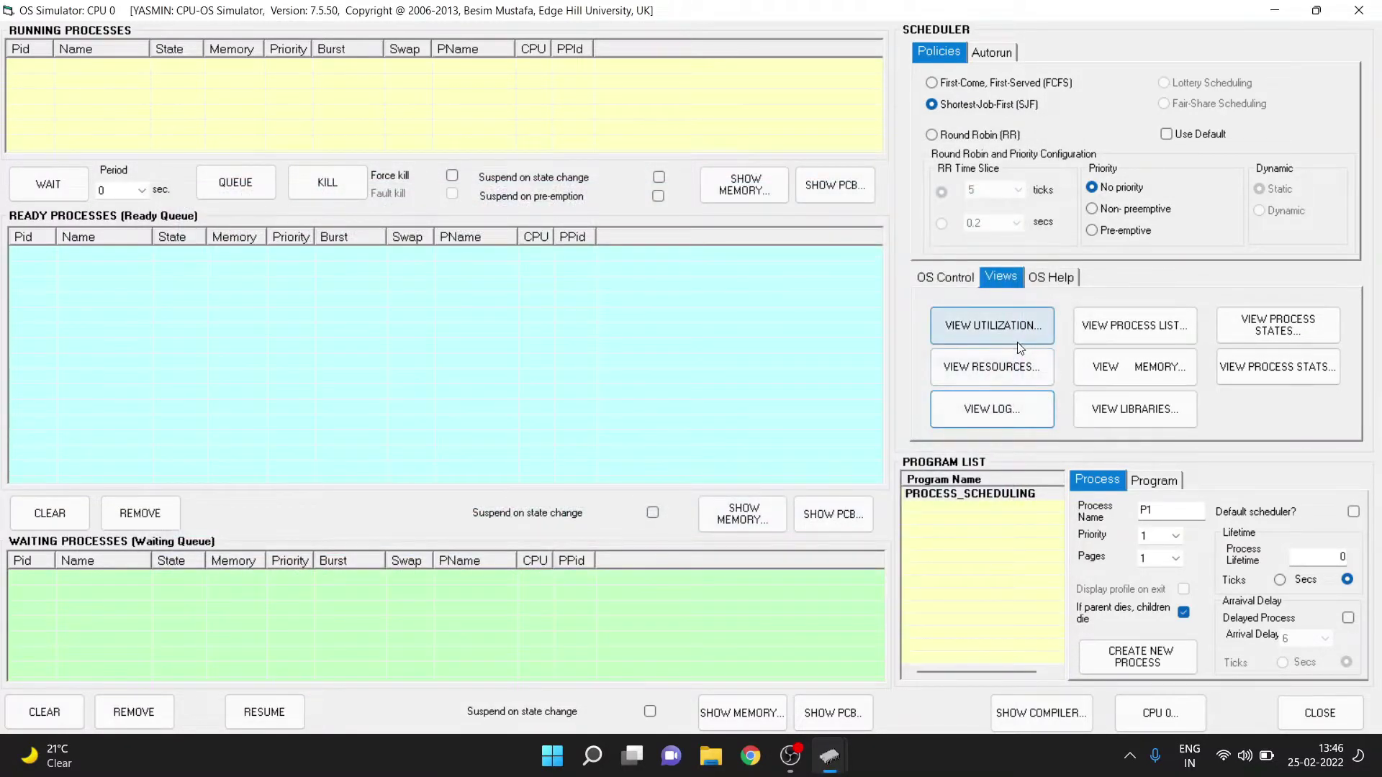
Set the scheduling policy to Round Robin (RR) with a 5-second time slice and pre-emptive priority.
left_click(933, 134)
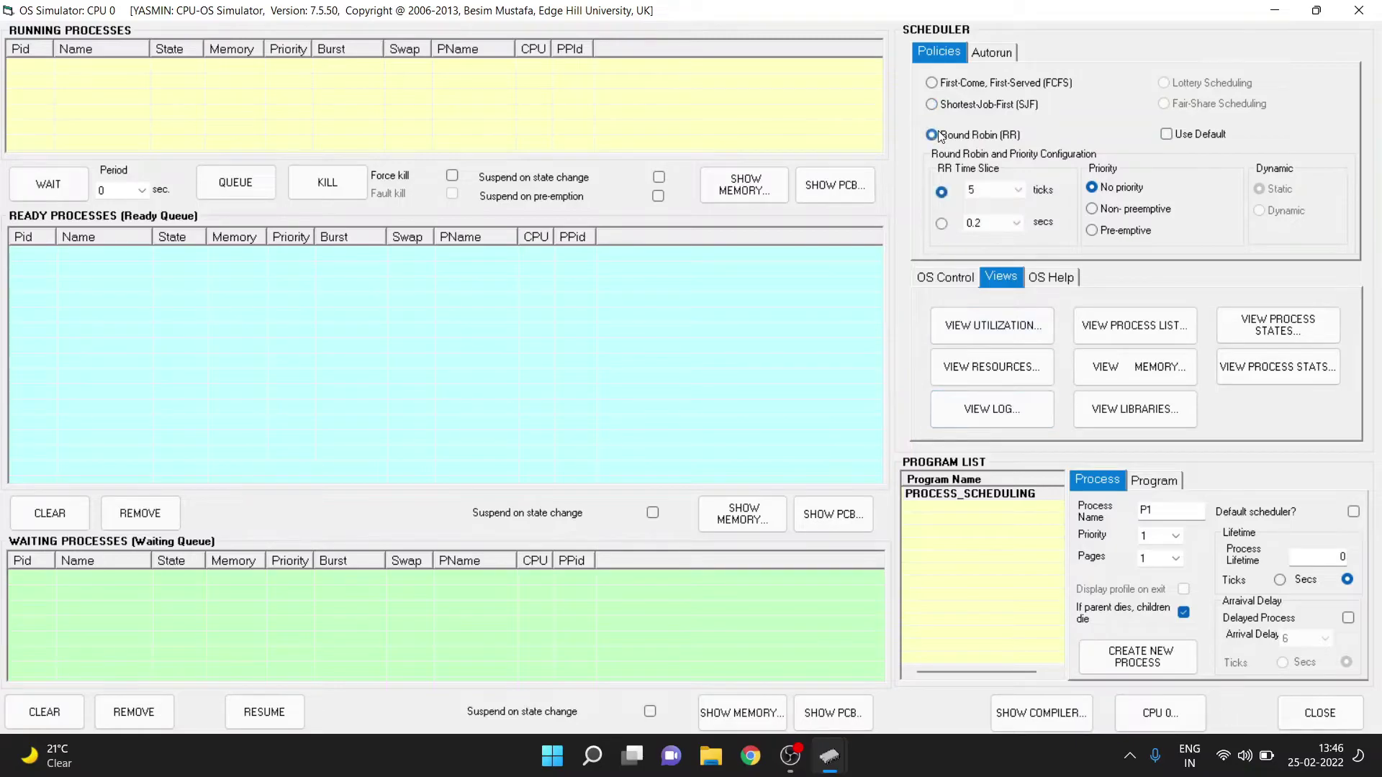
left_click(1016, 223)
left_click(1015, 223)
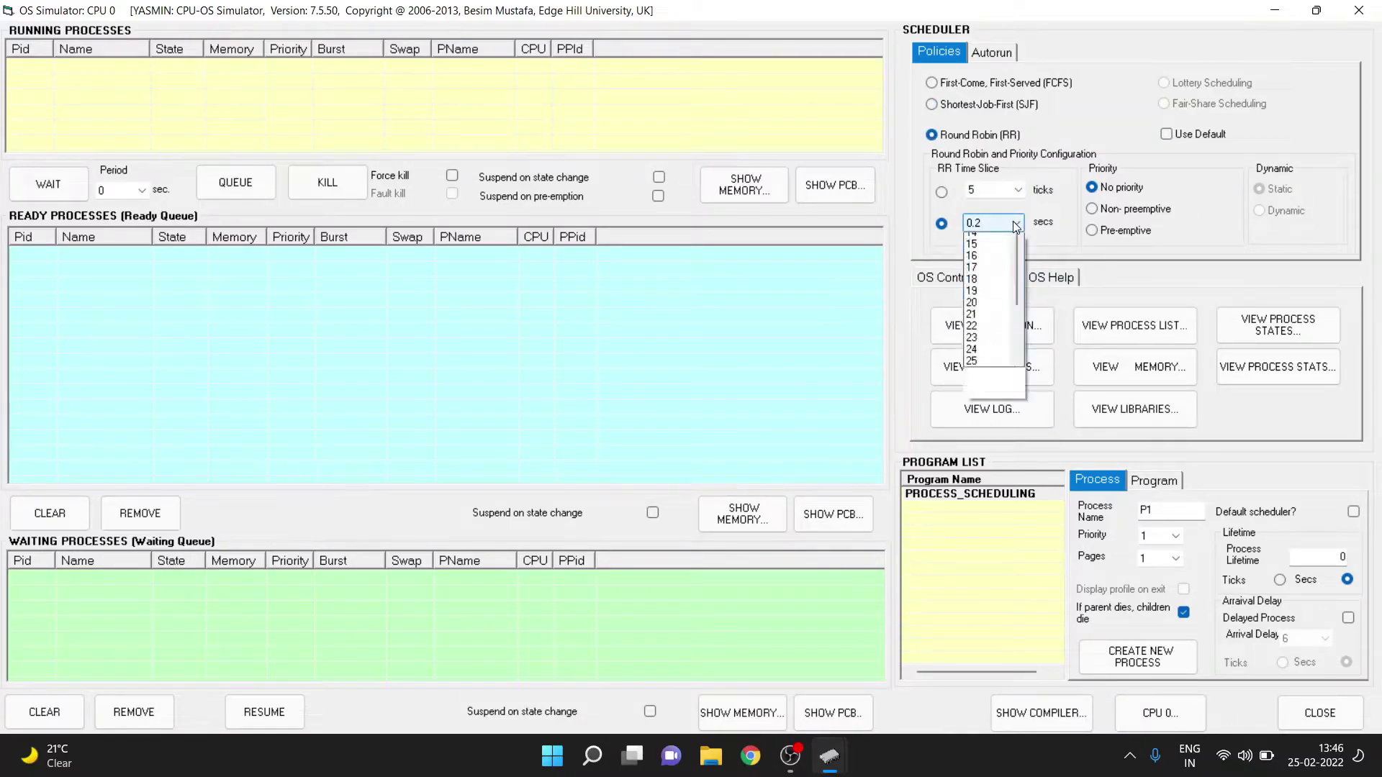
left_click(992, 349)
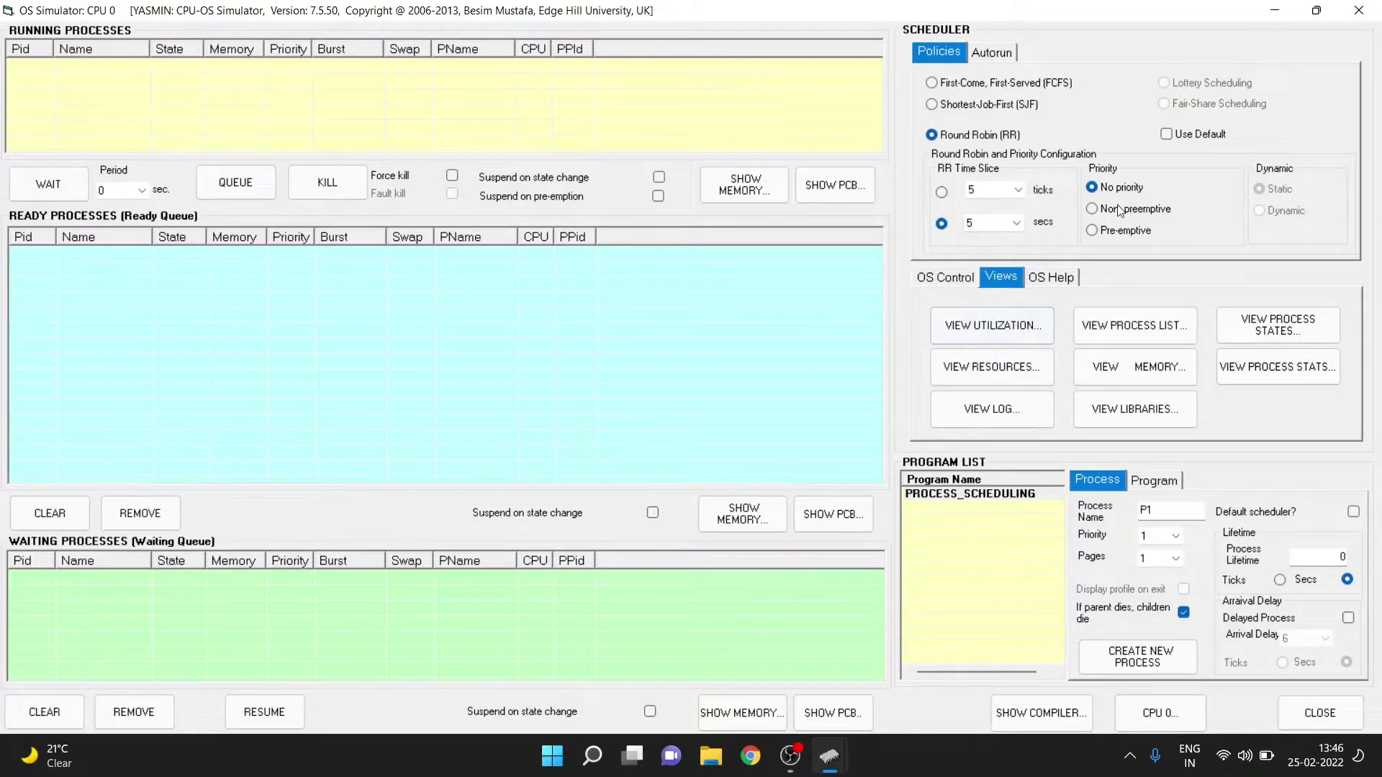
mouse_move(879, 144)
left_click(1119, 236)
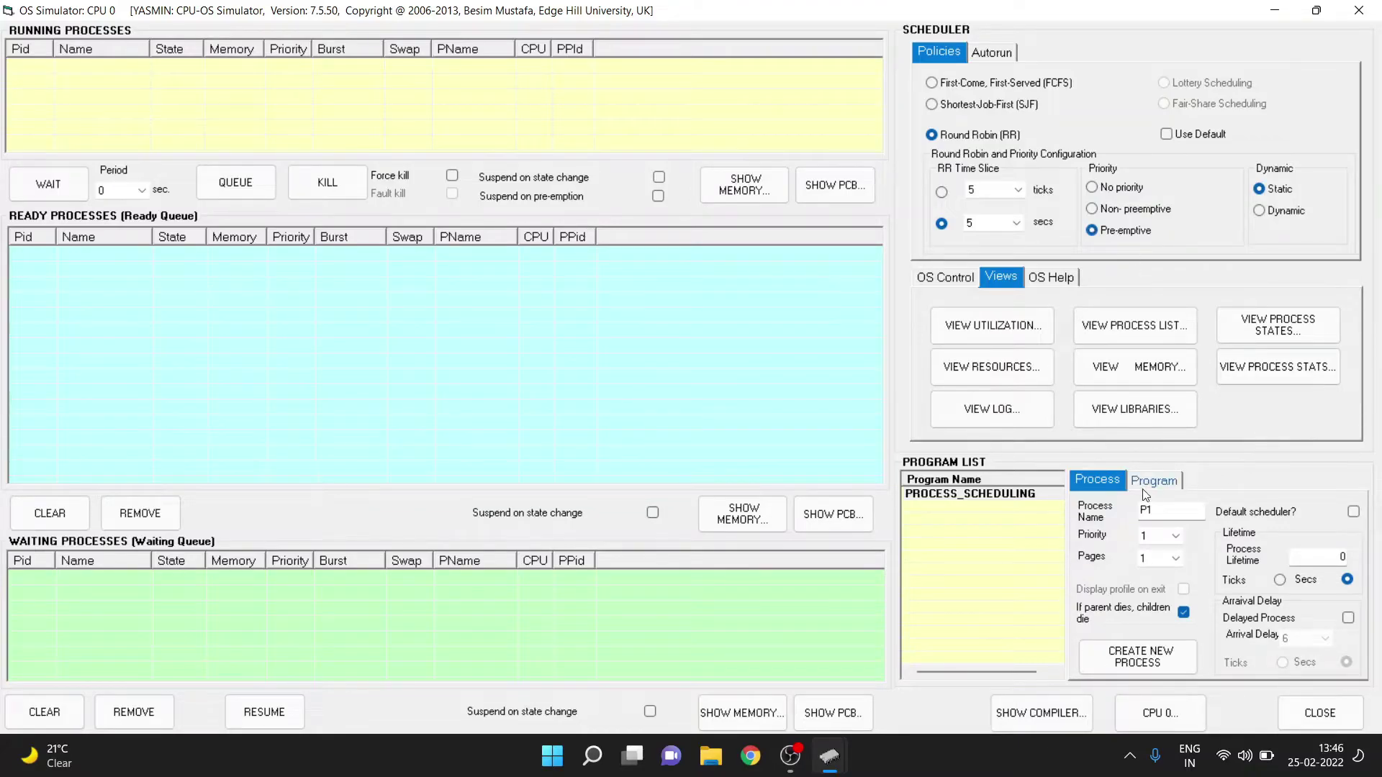
Create process P1 with priority 3 and no arrival delay, and process P2 with priority 2 and an arrival delay of 2 seconds.
left_click(1180, 537)
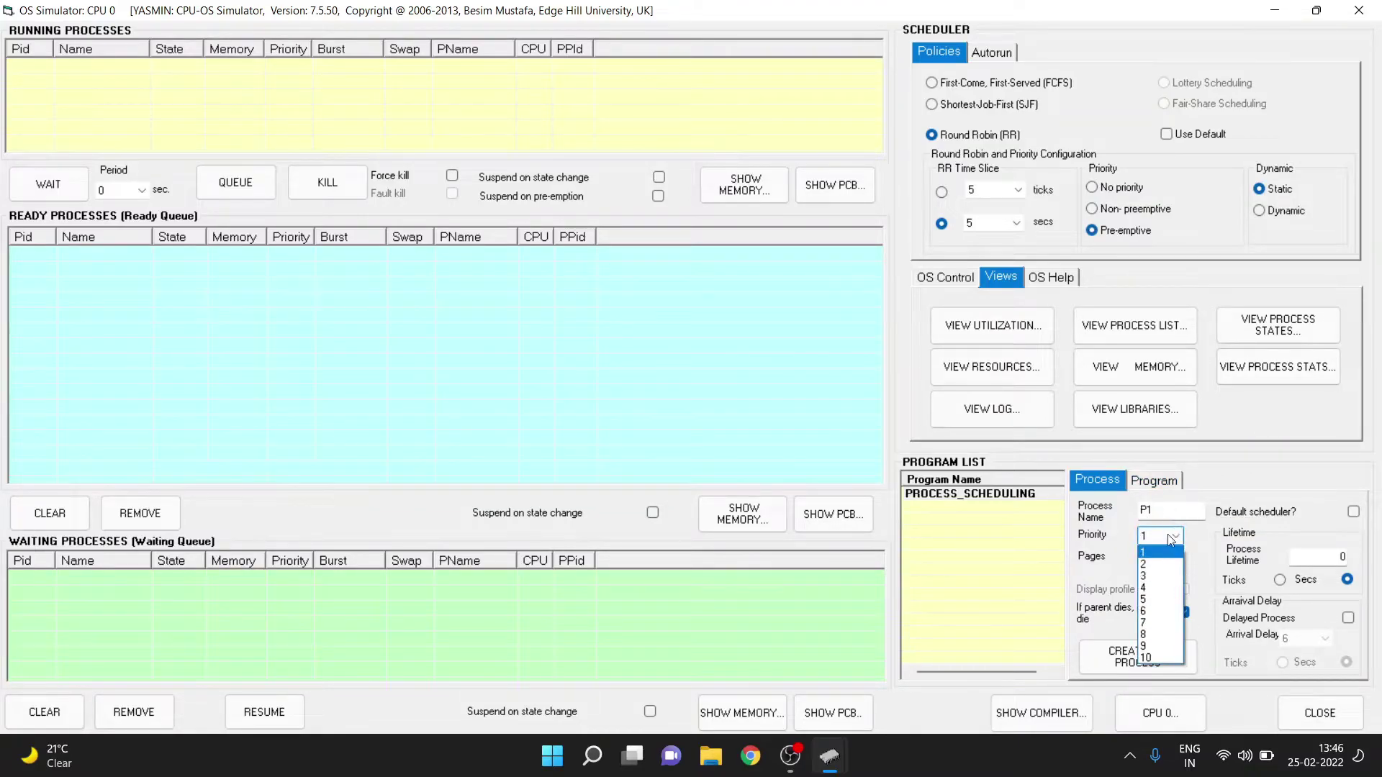
left_click(1159, 577)
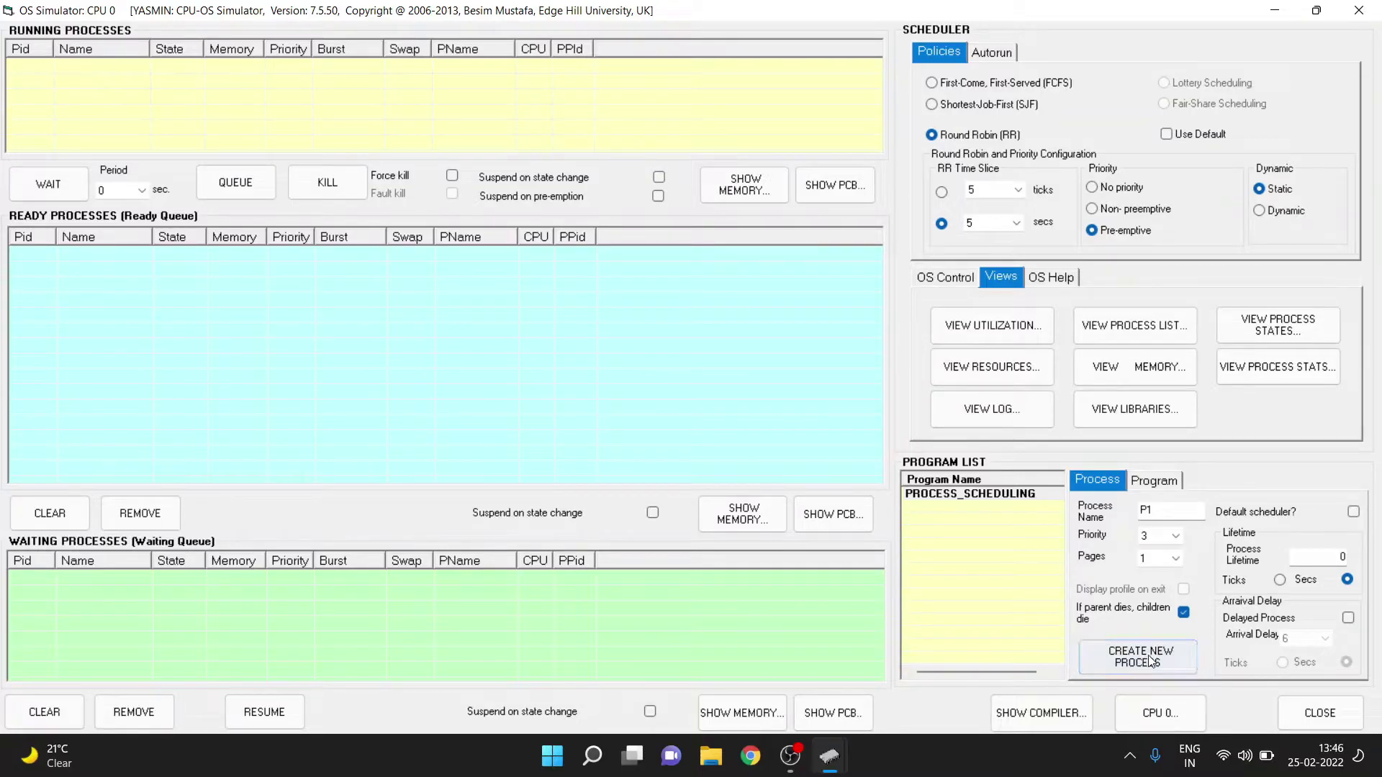
left_click(1169, 540)
left_click(1162, 568)
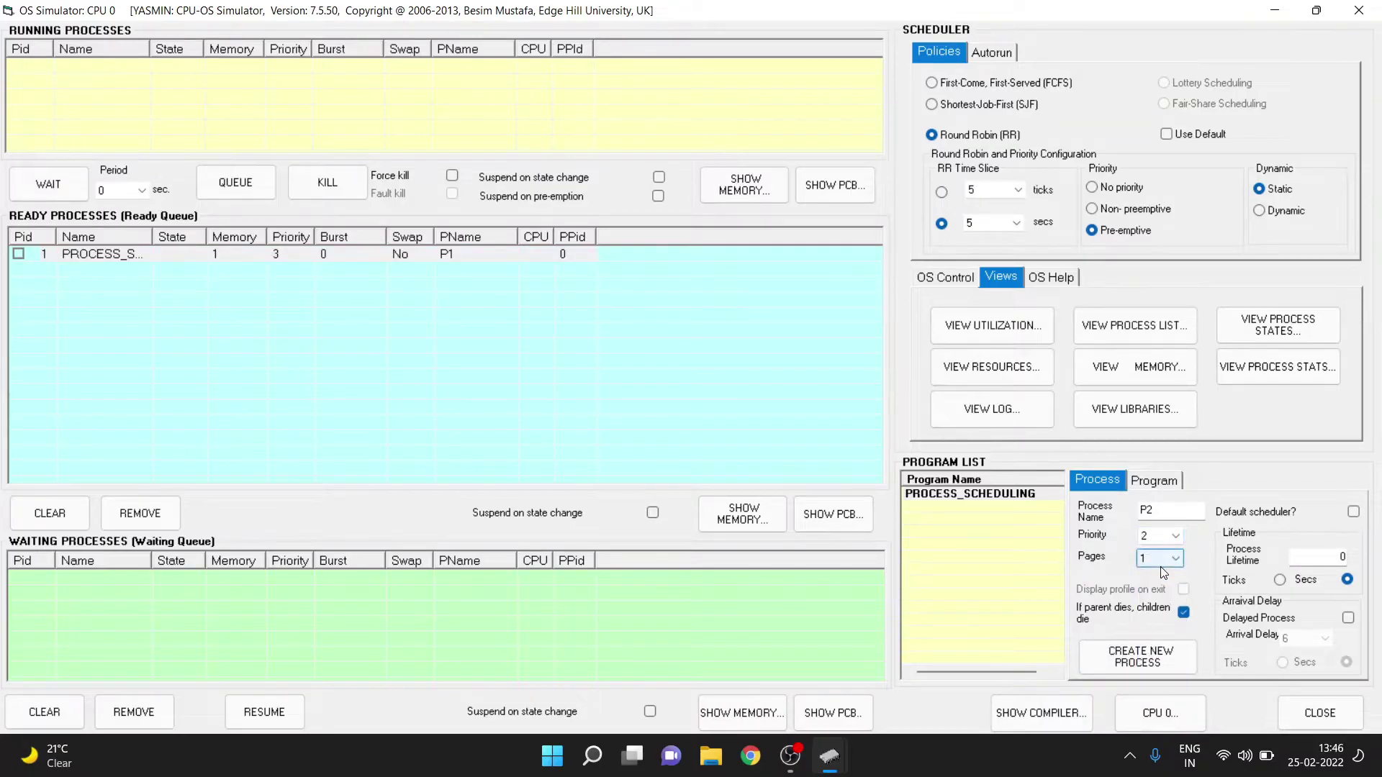
left_click(1348, 618)
left_click(1325, 638)
scroll(1303, 303, "up", 2)
left_click(1303, 306)
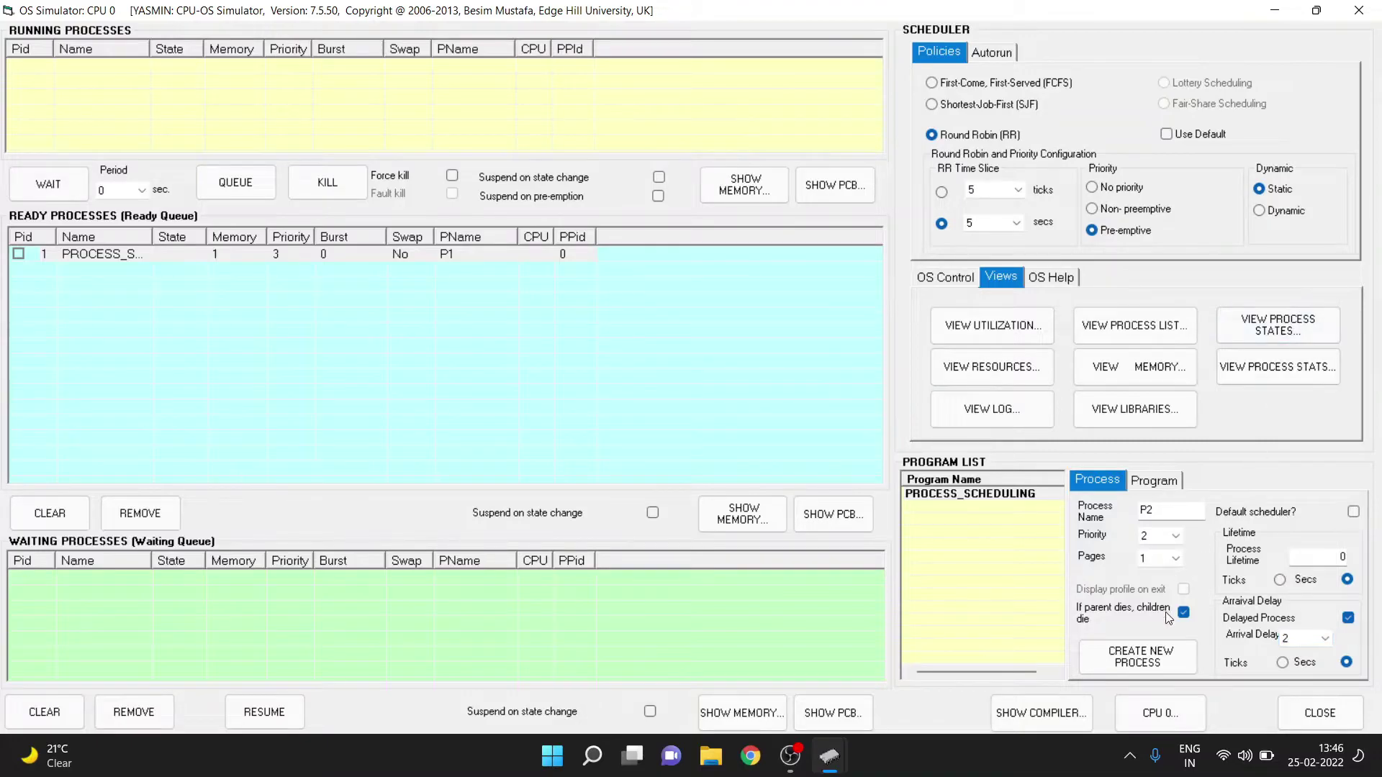
left_click(1150, 655)
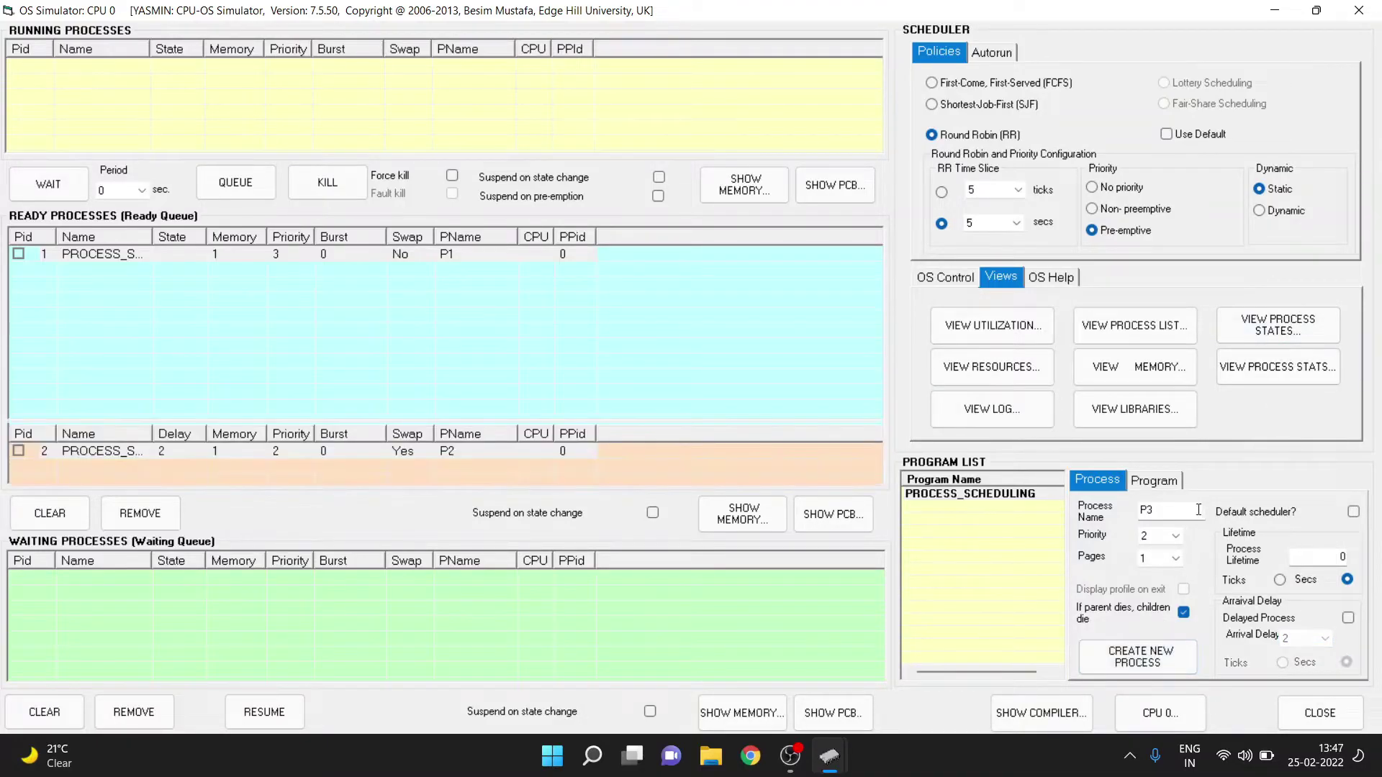
Create process P3 with priority 4 and an arrival delay of 4 seconds.
left_click(1168, 539)
left_click(1164, 584)
left_click(1347, 617)
left_click(1324, 639)
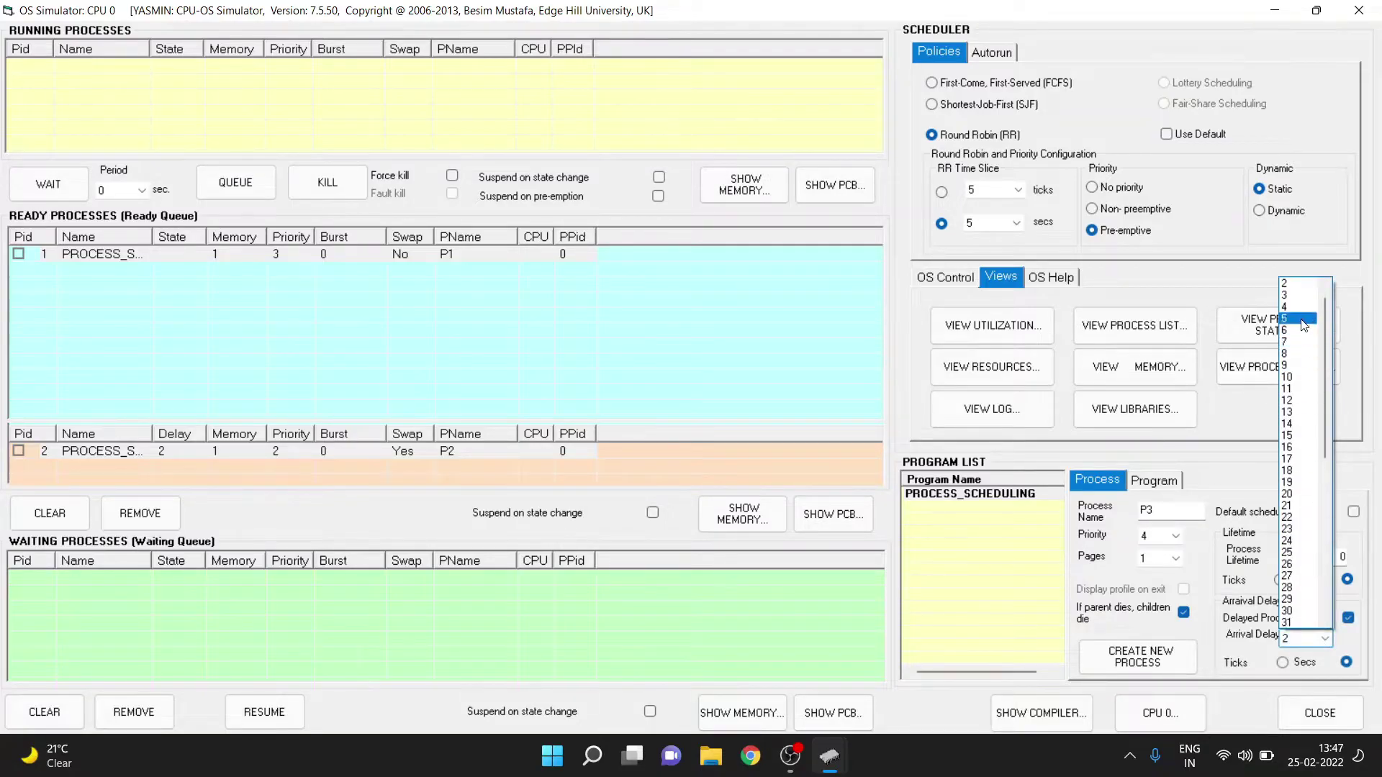
left_click(1295, 307)
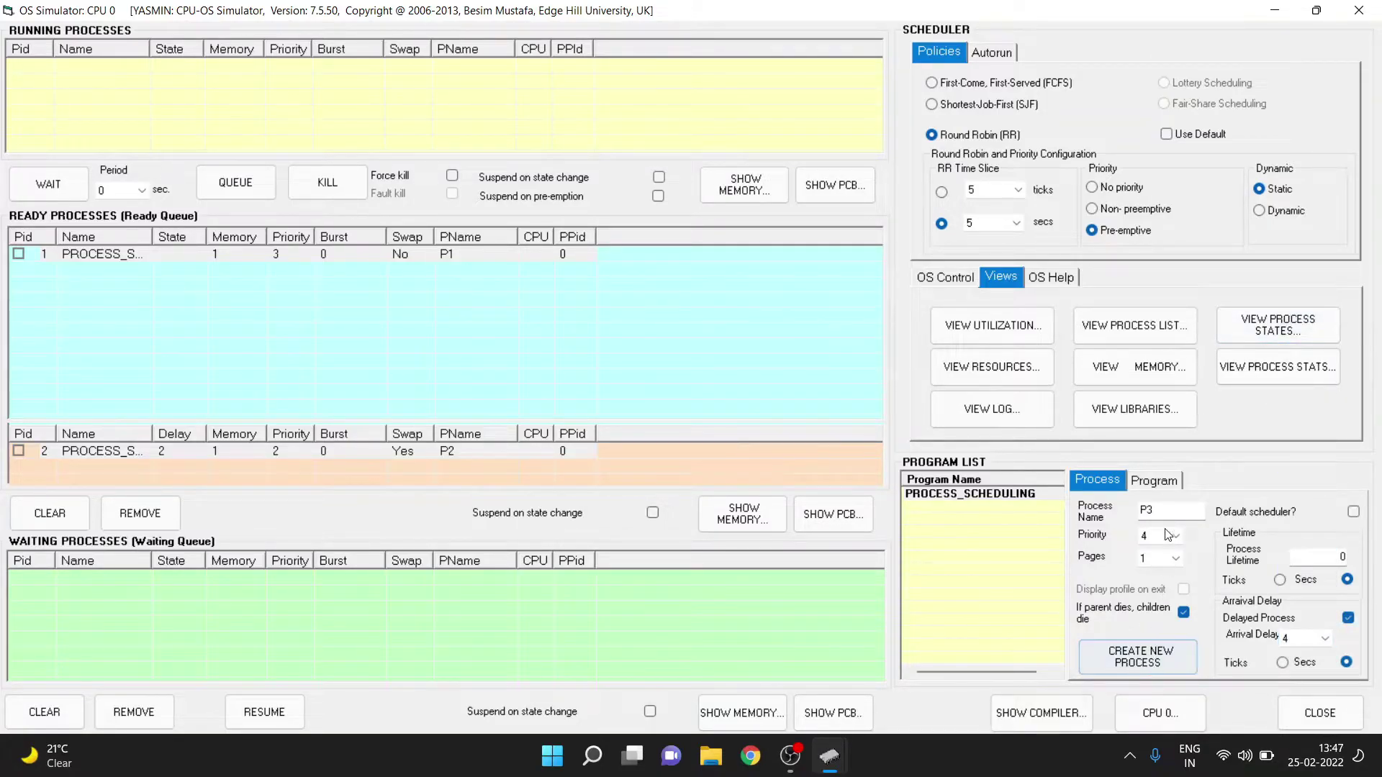
Add the configured process P3, and create process P4 with priority 1 and an arrival delay of 6 seconds.
left_click(1137, 656)
left_click(1167, 536)
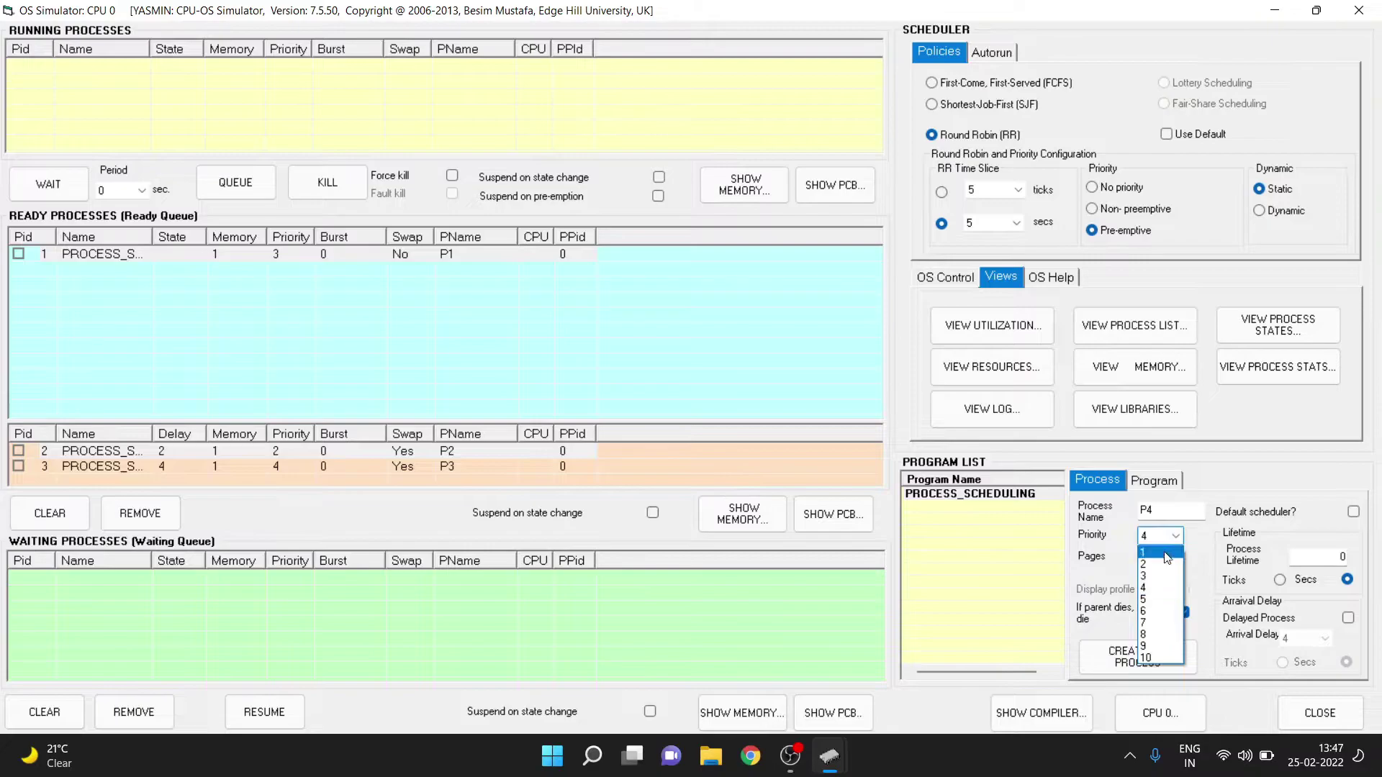
left_click(1167, 554)
left_click(1347, 618)
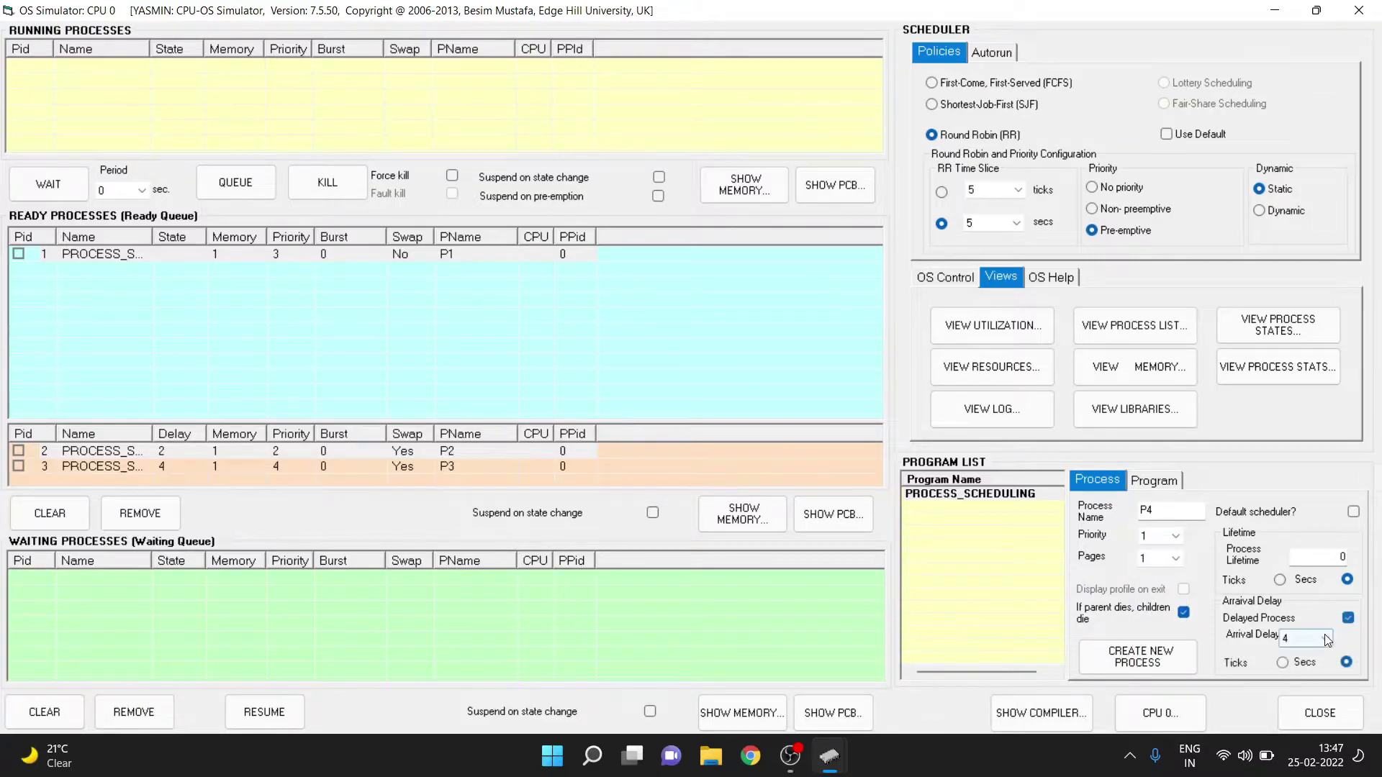
left_click(1324, 638)
left_click(1299, 331)
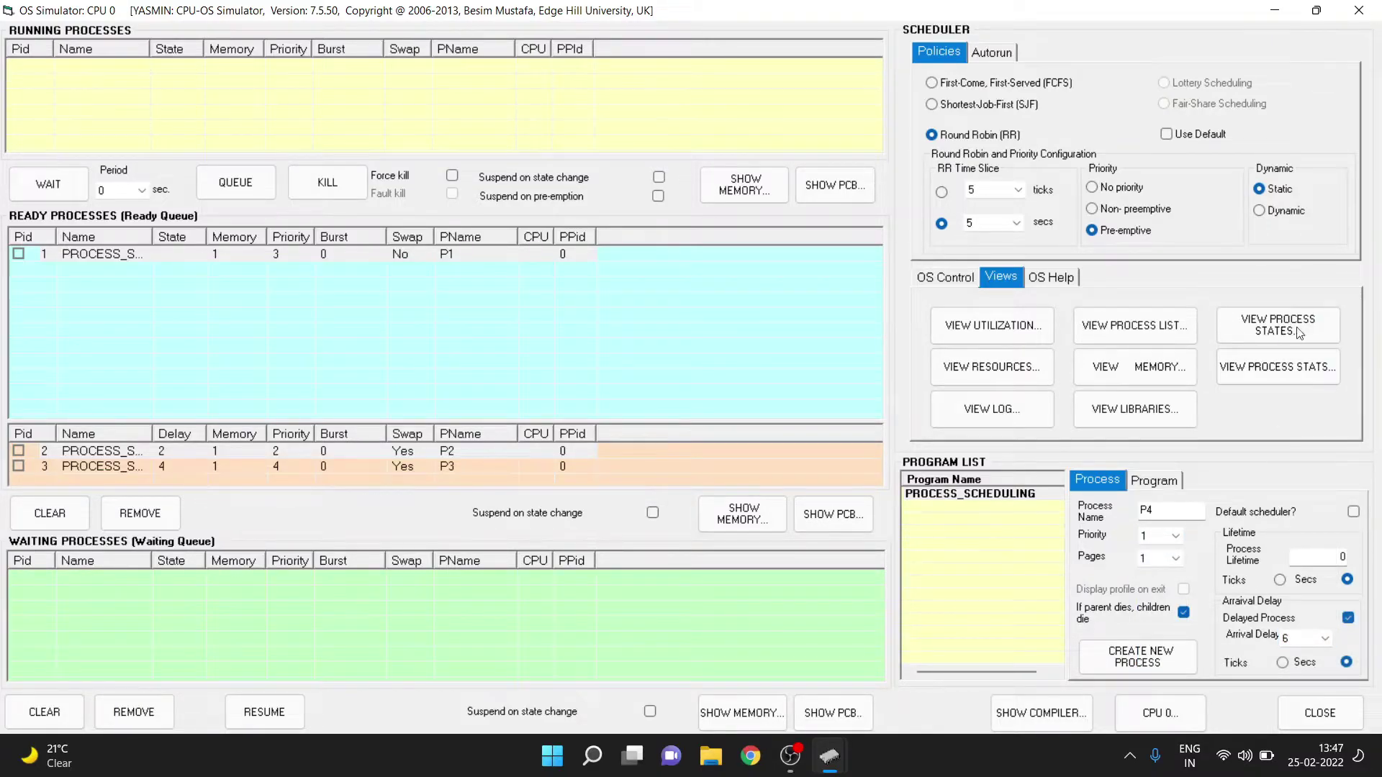
left_click(1173, 642)
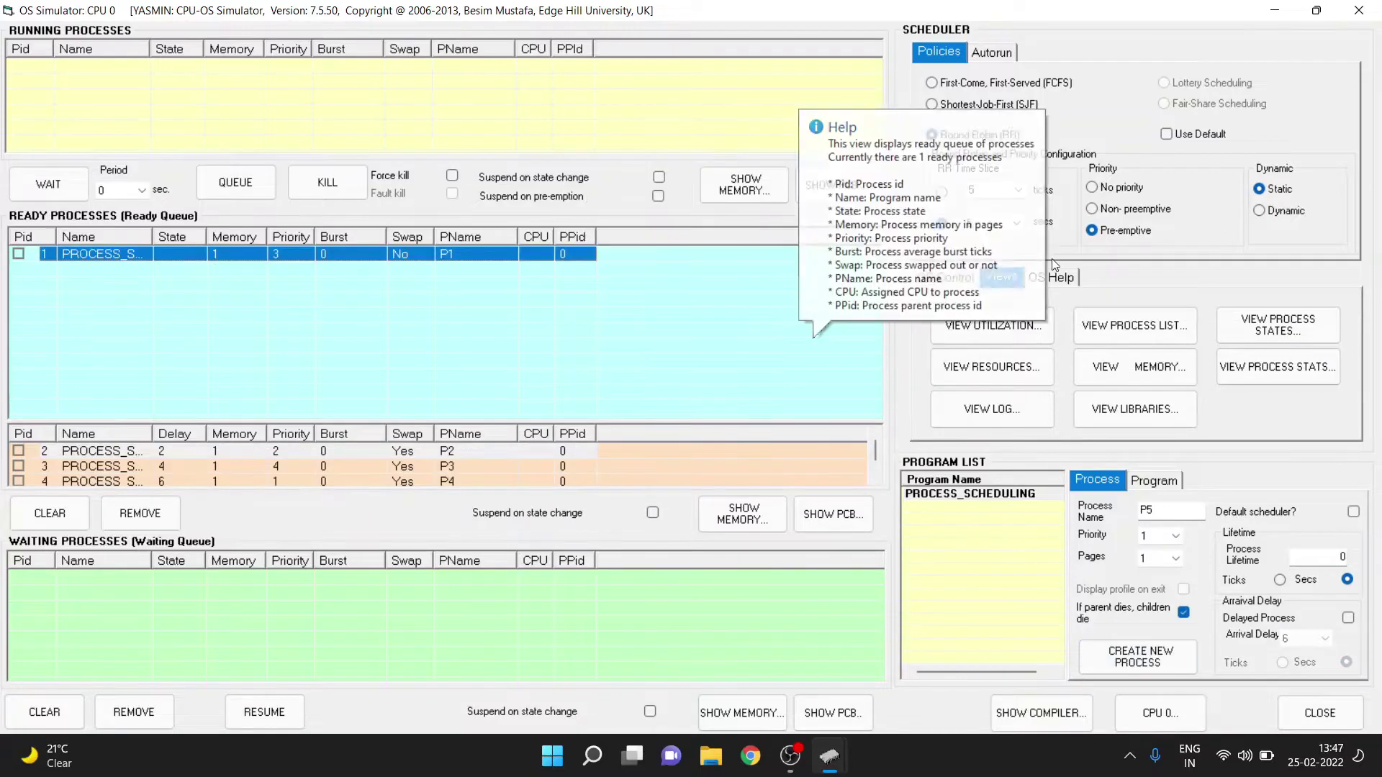
Clear the old entries from the OS activity log and check the created processes in the process list.
left_click(1017, 406)
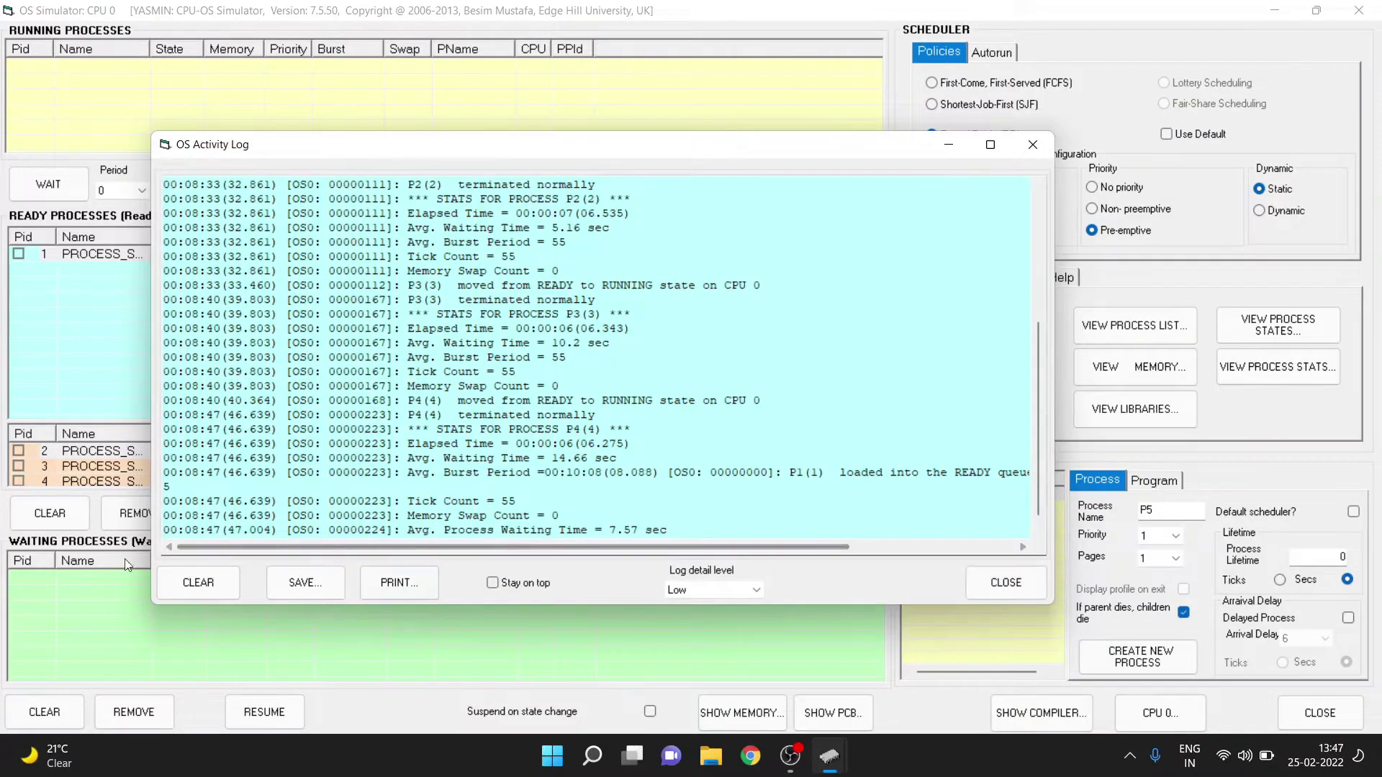
left_click(184, 584)
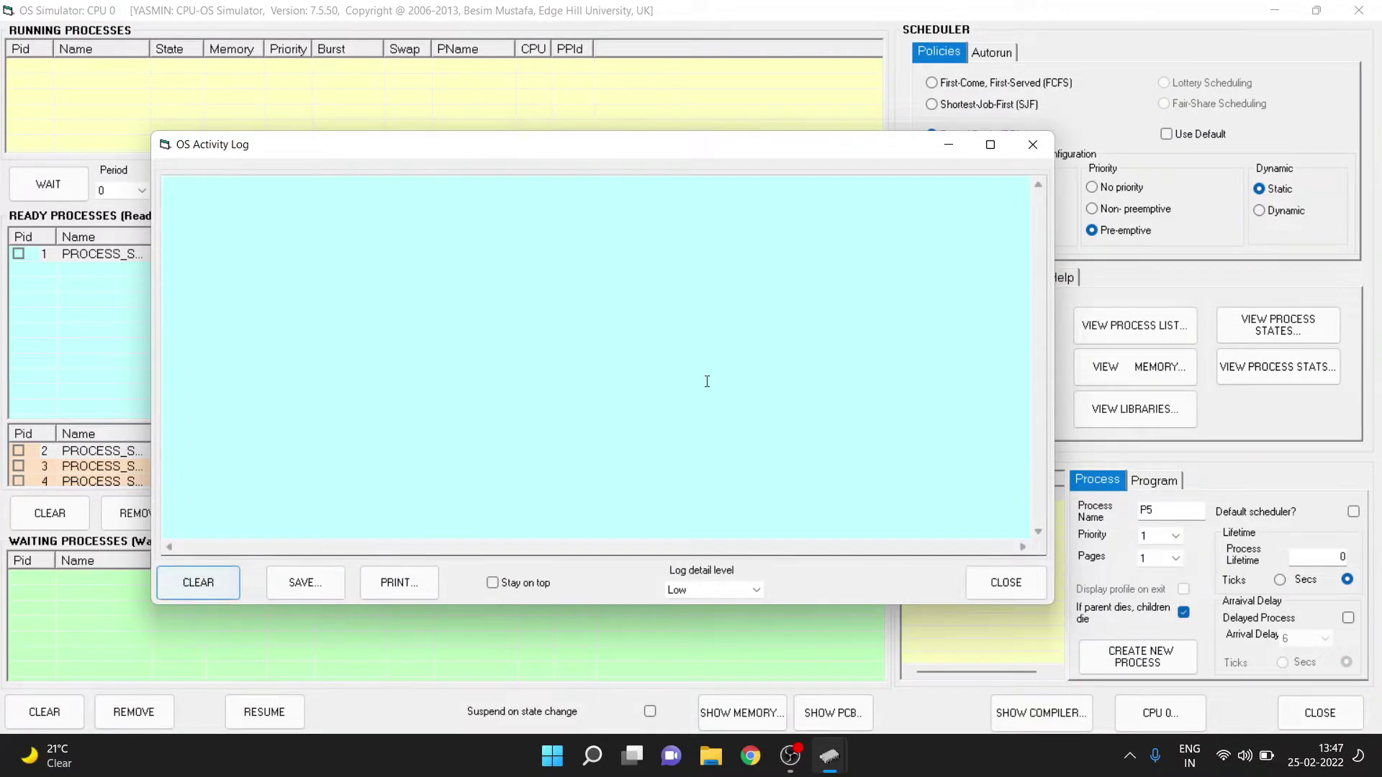
left_click(1034, 147)
left_click(1152, 325)
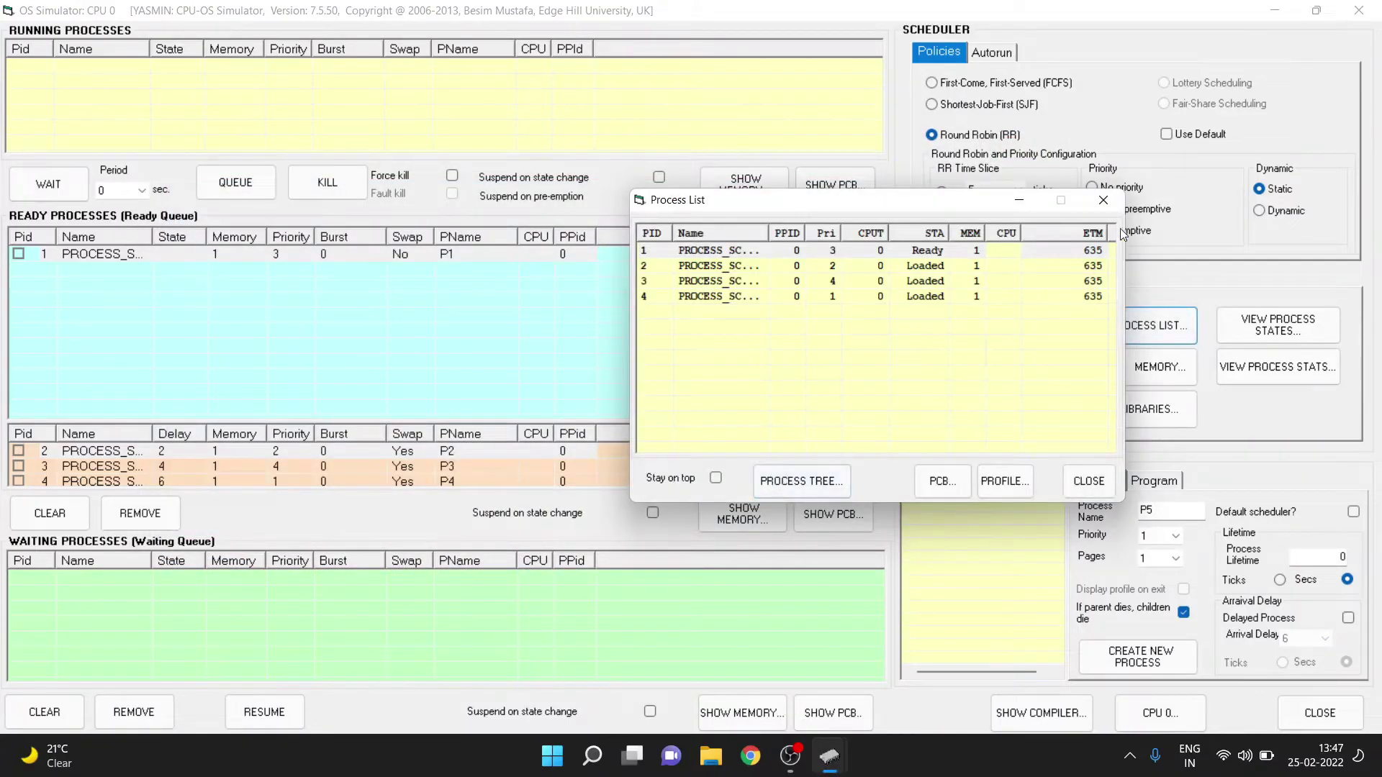
left_click(1111, 198)
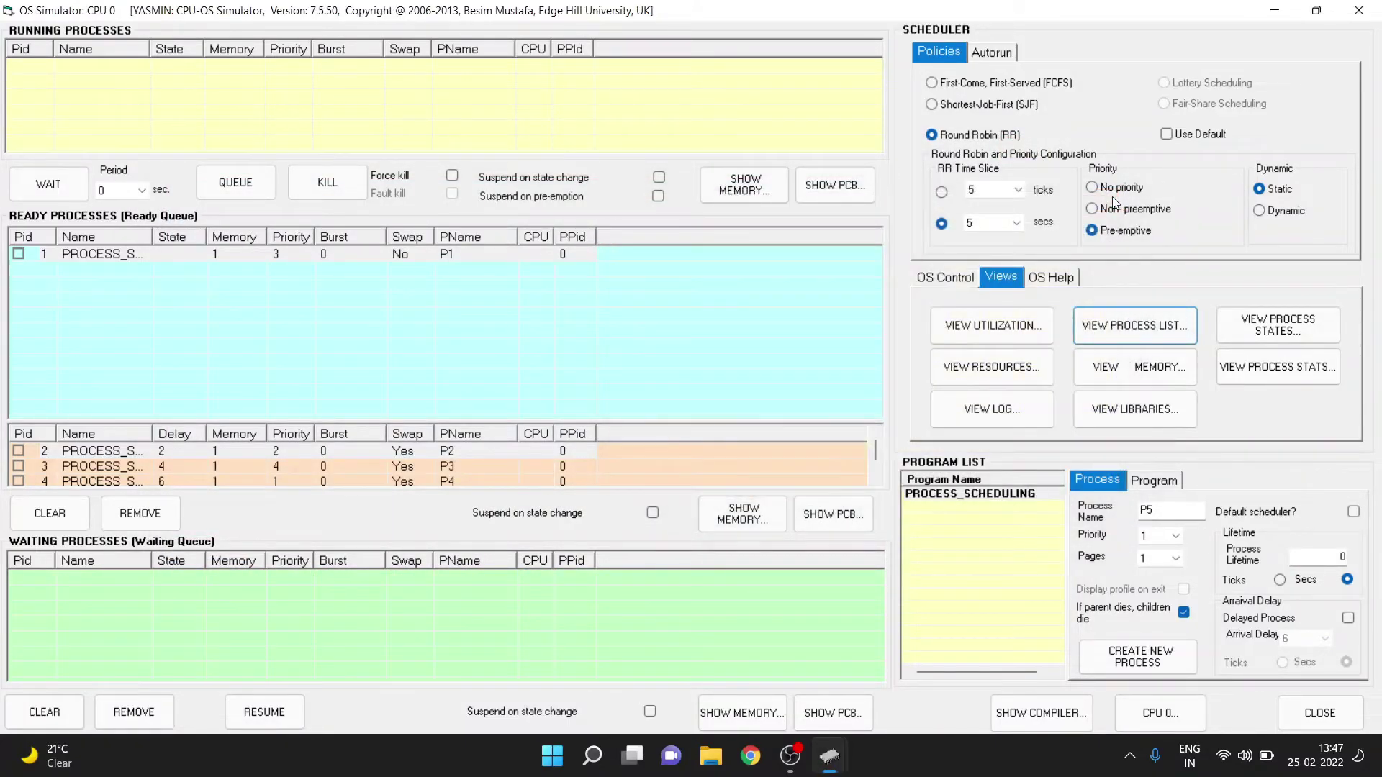
Start the scheduler and follow the Round Robin run in the OS activity log, enlarged to full screen.
left_click(945, 277)
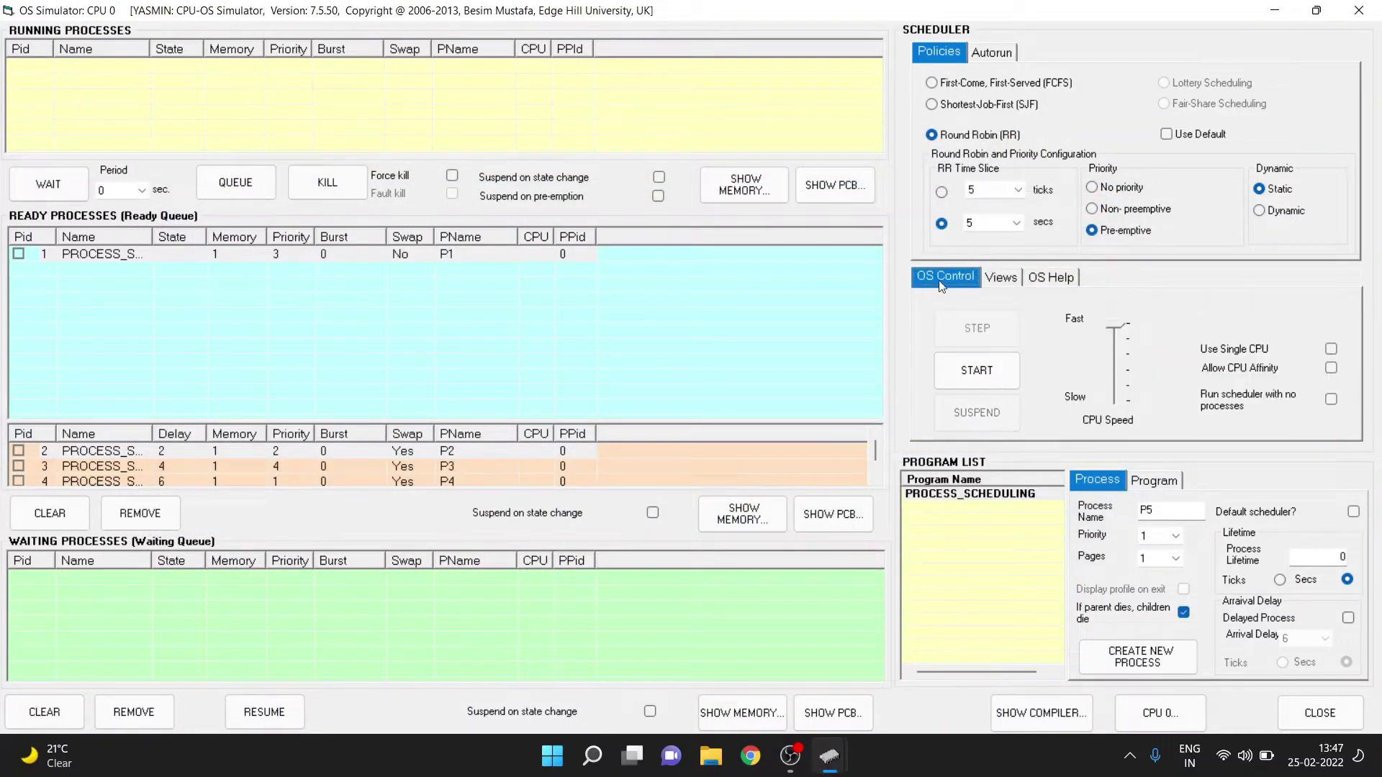
left_click(983, 372)
left_click(1011, 278)
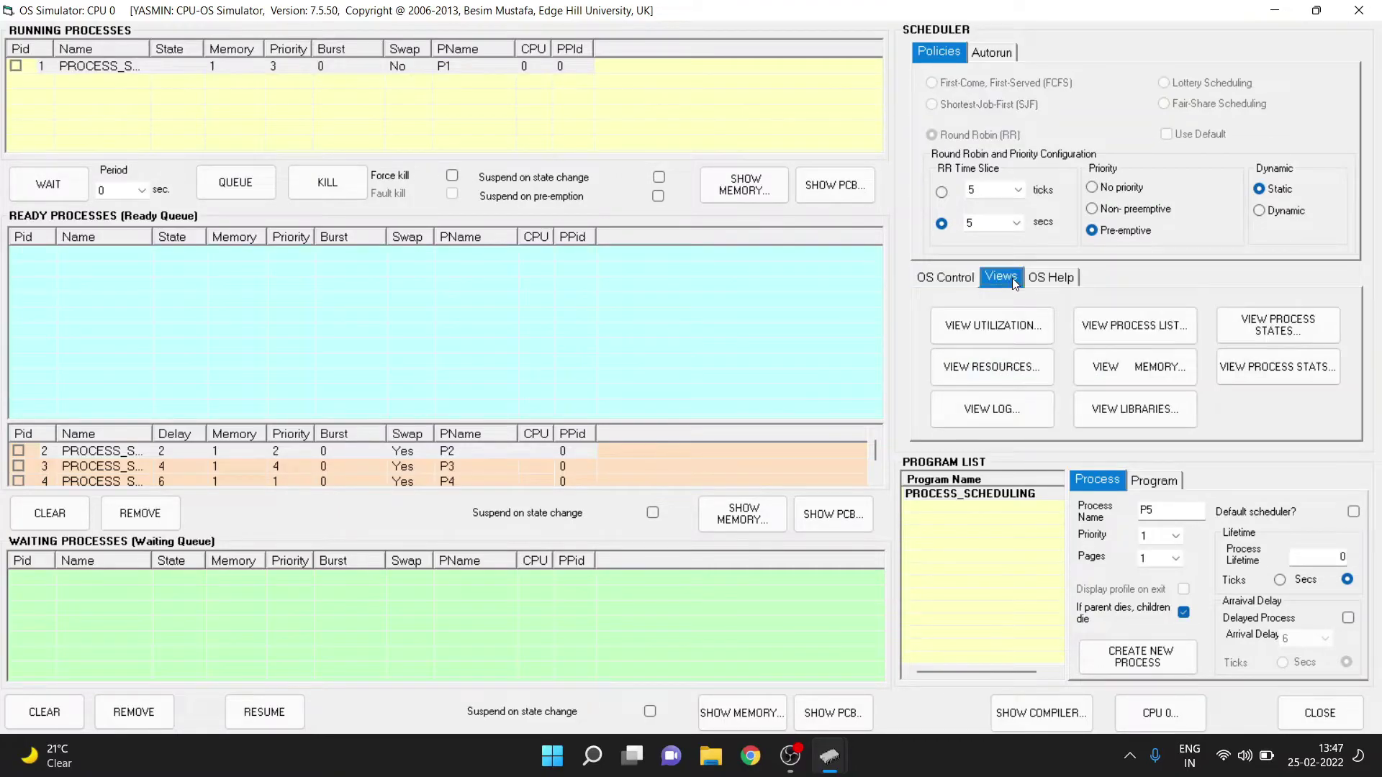
left_click(1009, 416)
left_click_drag(262, 147, 663, 189)
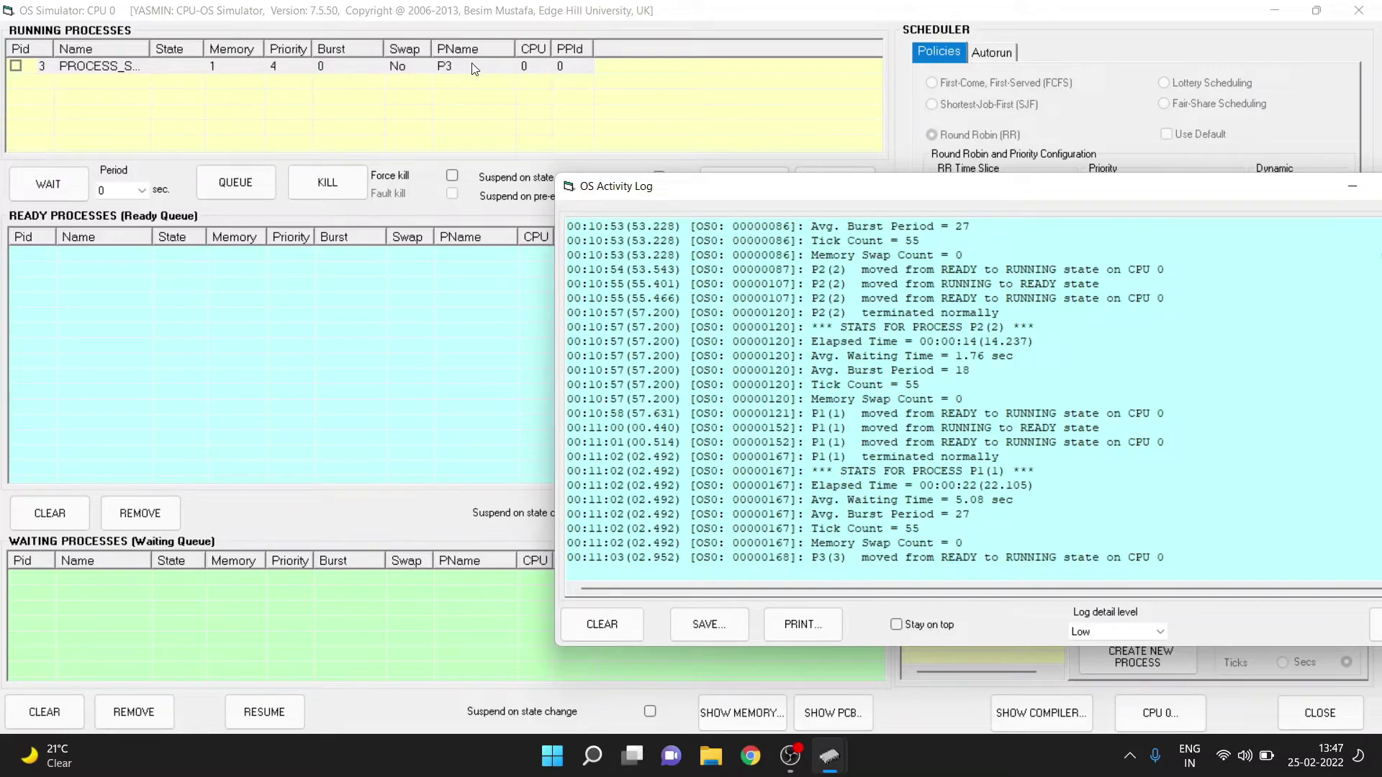
double_click(813, 185)
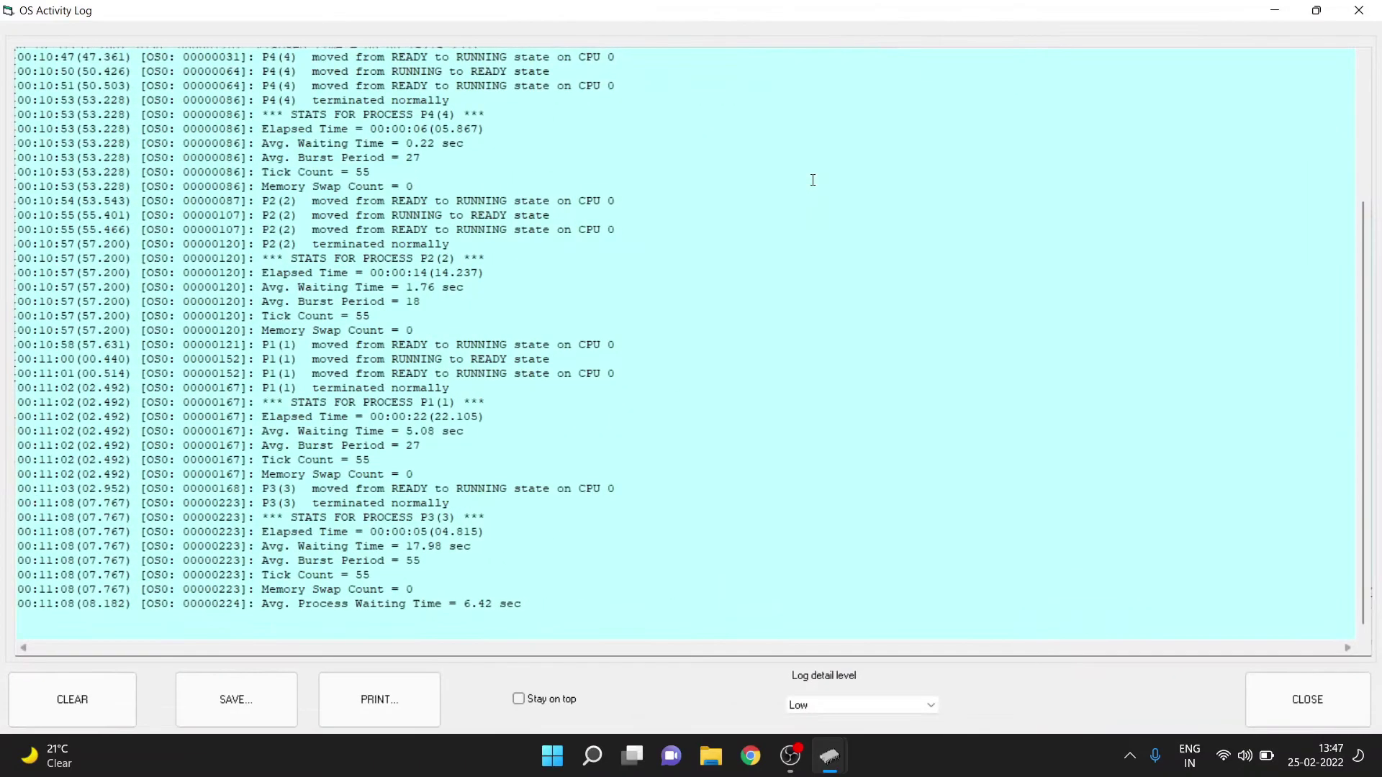
Examine the first state changes of the session in the log, highlighting the entries where P2 and P4 move to running.
scroll(544, 284, "up", 4)
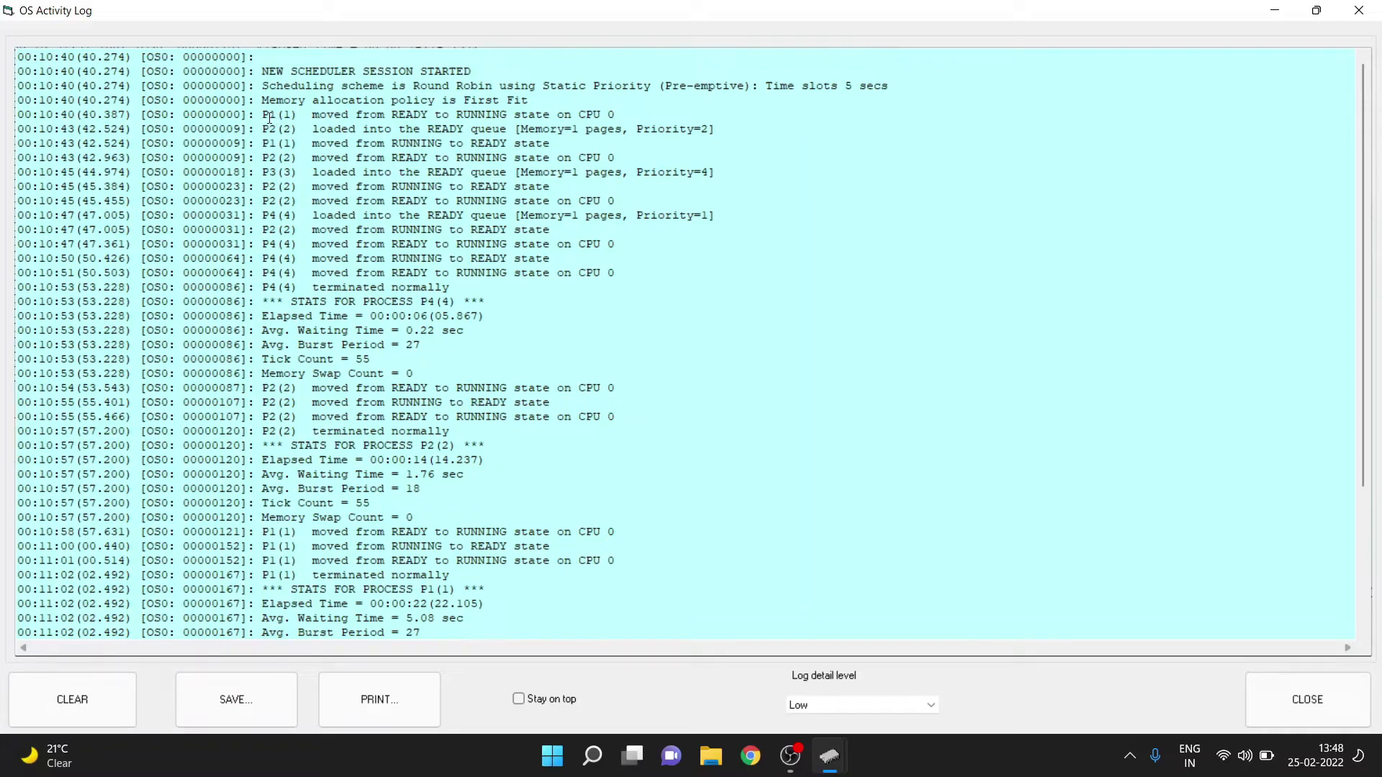
left_click_drag(269, 115, 616, 159)
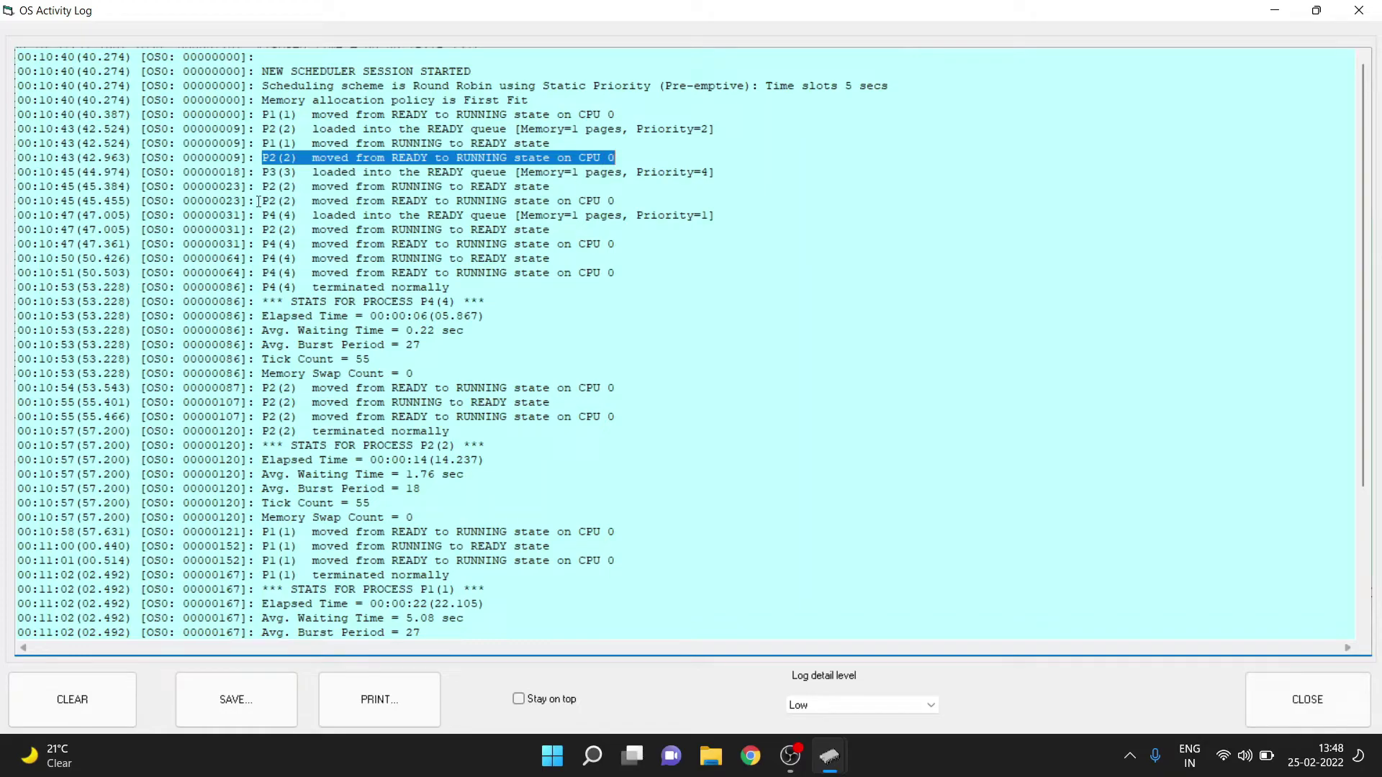
left_click_drag(266, 204, 624, 198)
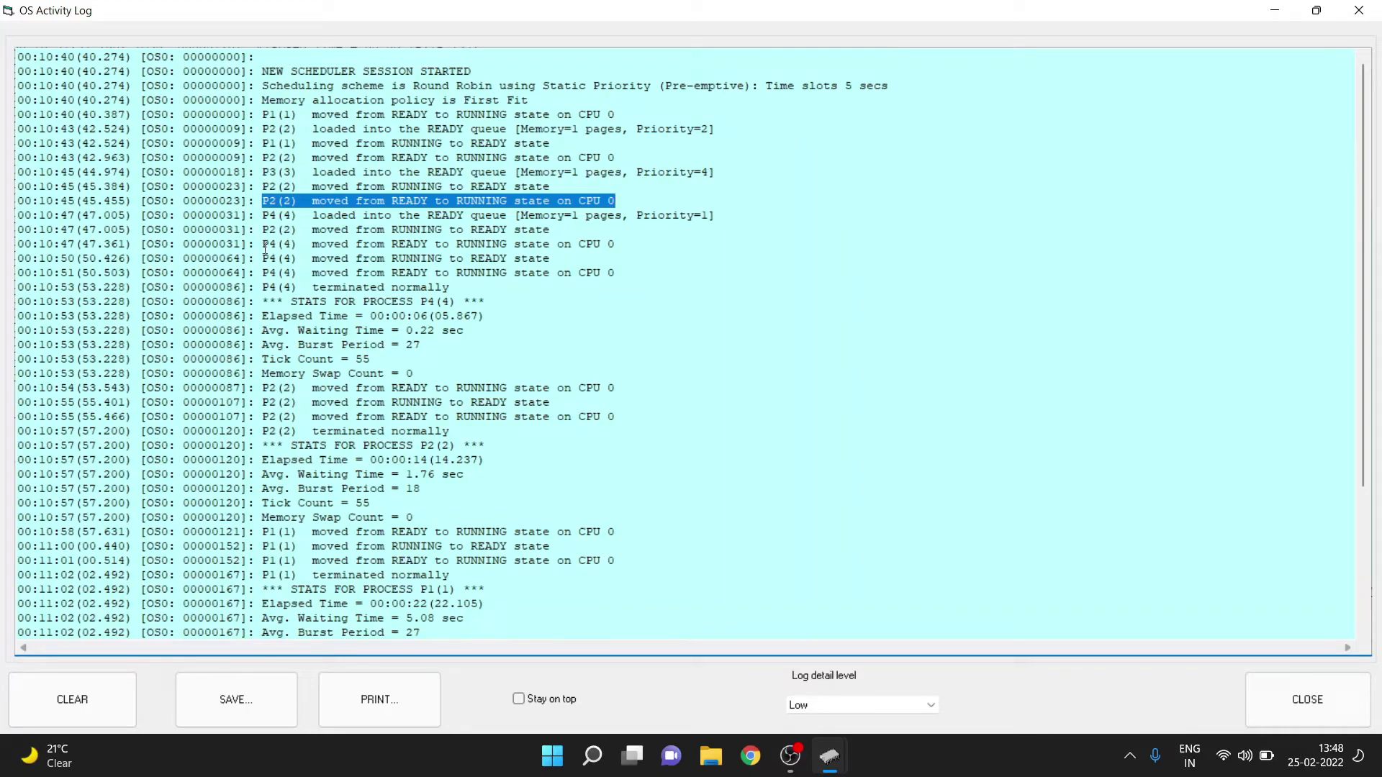
double_click(267, 245)
left_click_drag(286, 245, 624, 250)
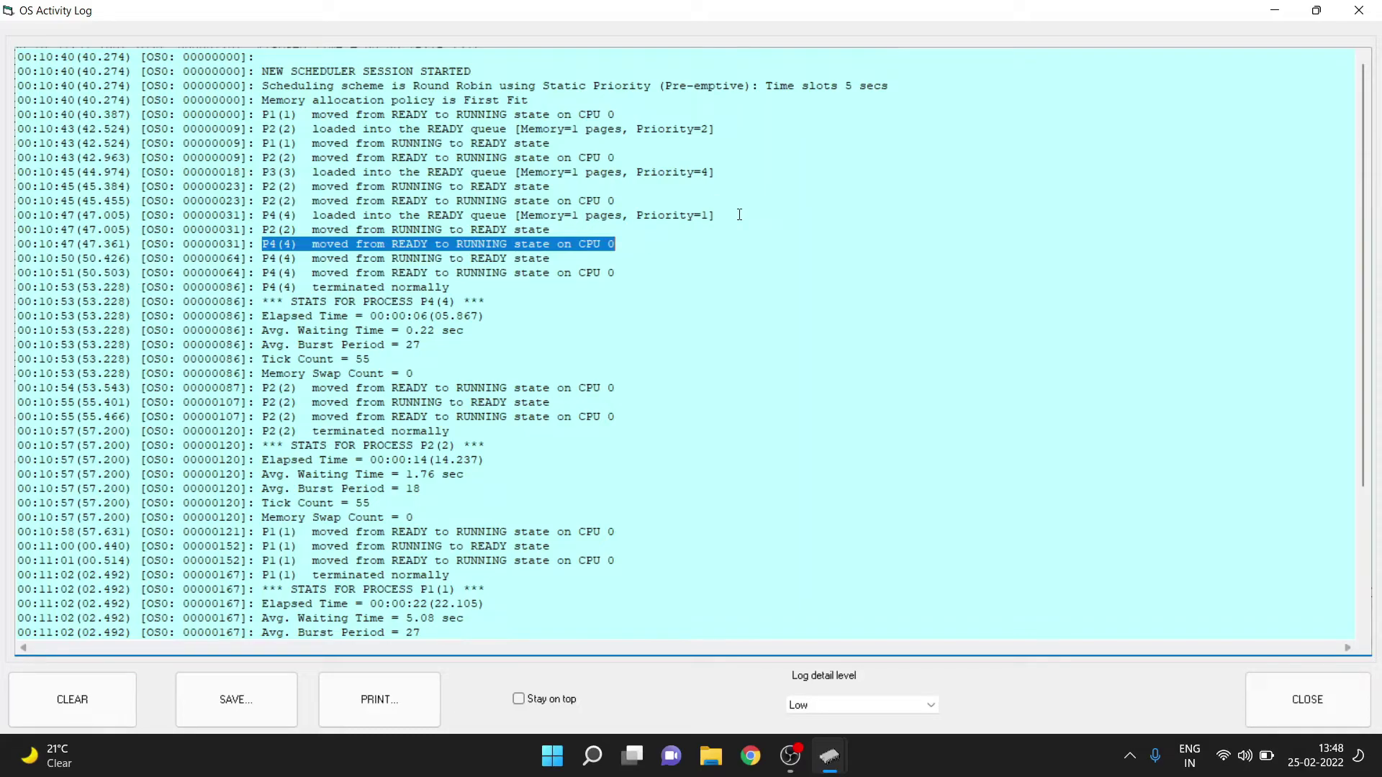
double_click(267, 274)
left_click_drag(268, 273, 615, 274)
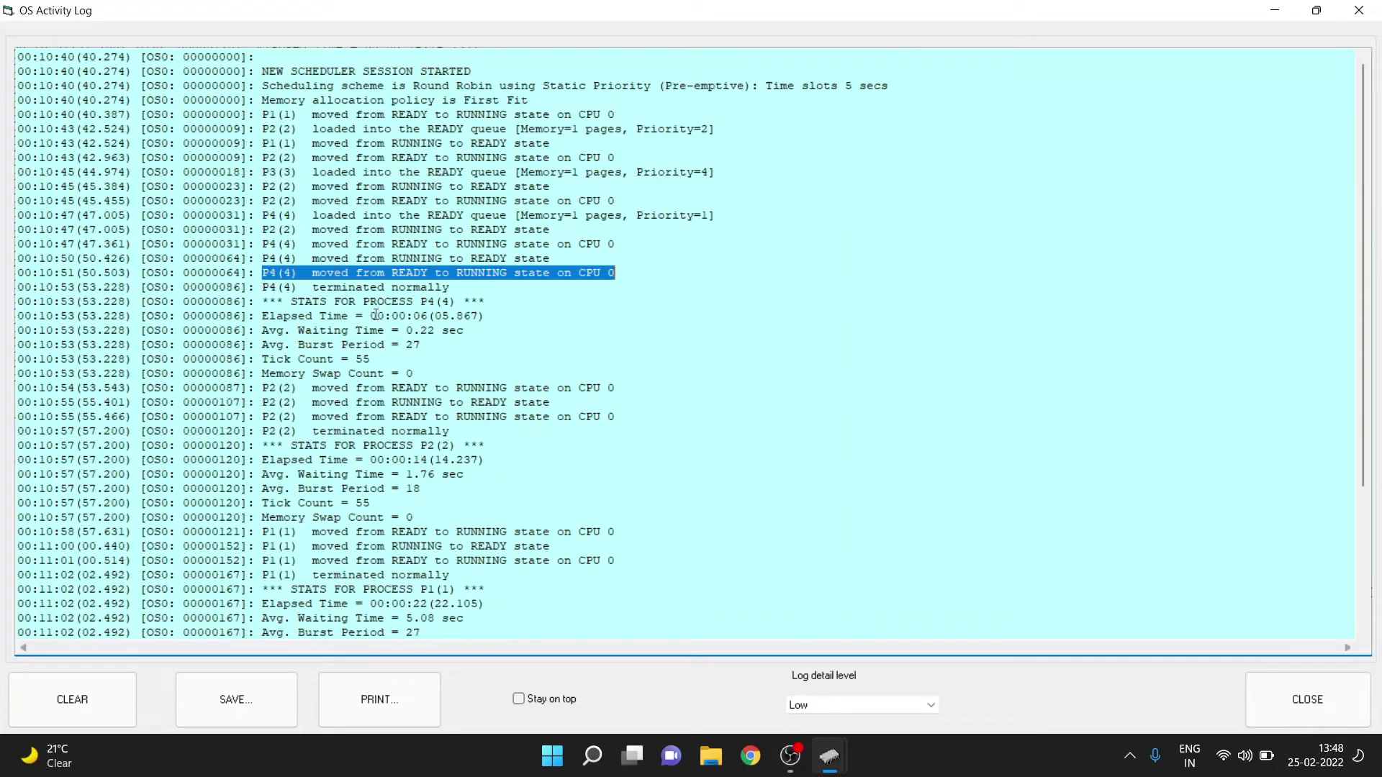
Highlight P2's move to the running state after P4 terminates and compare it with the priorities in the queue-loading entries.
scroll(382, 303, "down", 1)
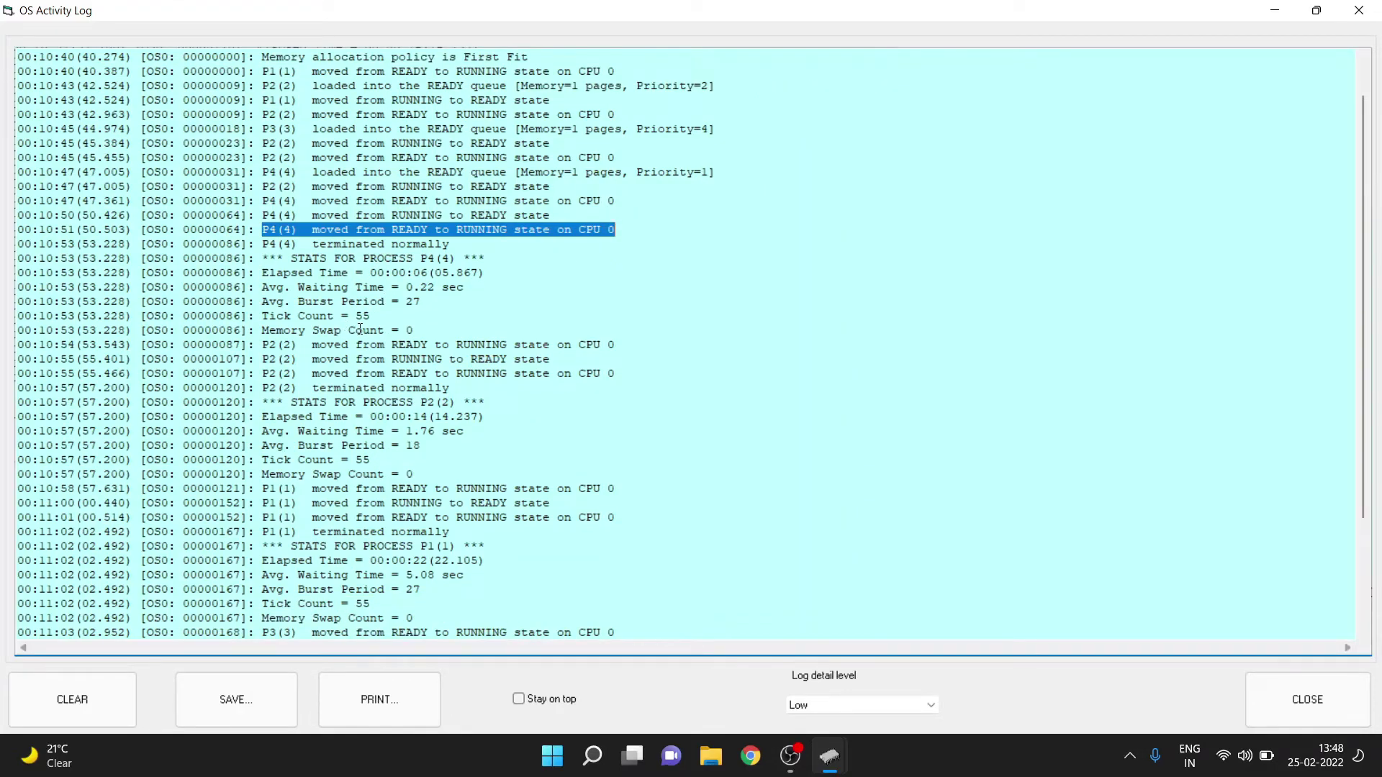
left_click_drag(262, 301, 586, 302)
scroll(600, 204, "up", 2)
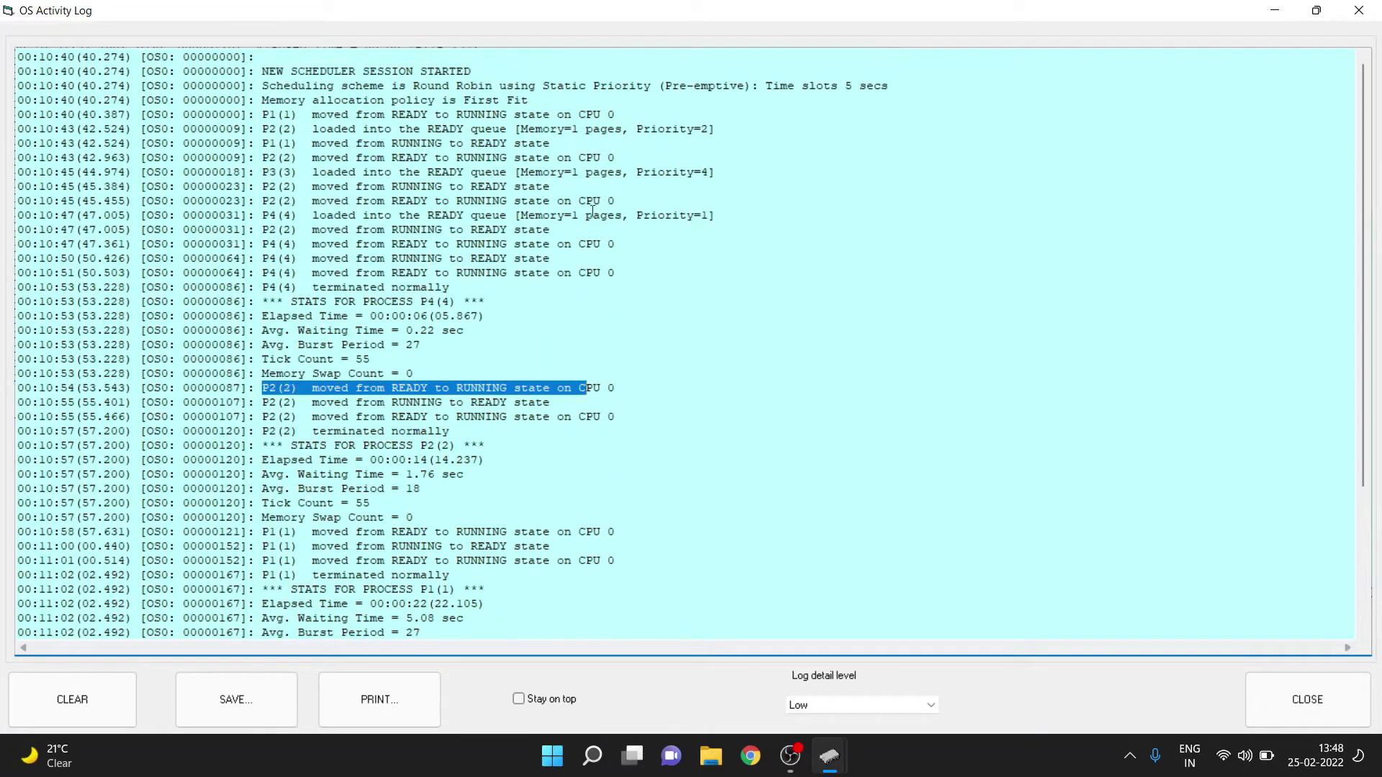
Read through the whole log to compare the process priorities with the order in which P4, P2, P1 and P3 run and terminate.
scroll(705, 205, "down", 2)
scroll(412, 359, "down", 1)
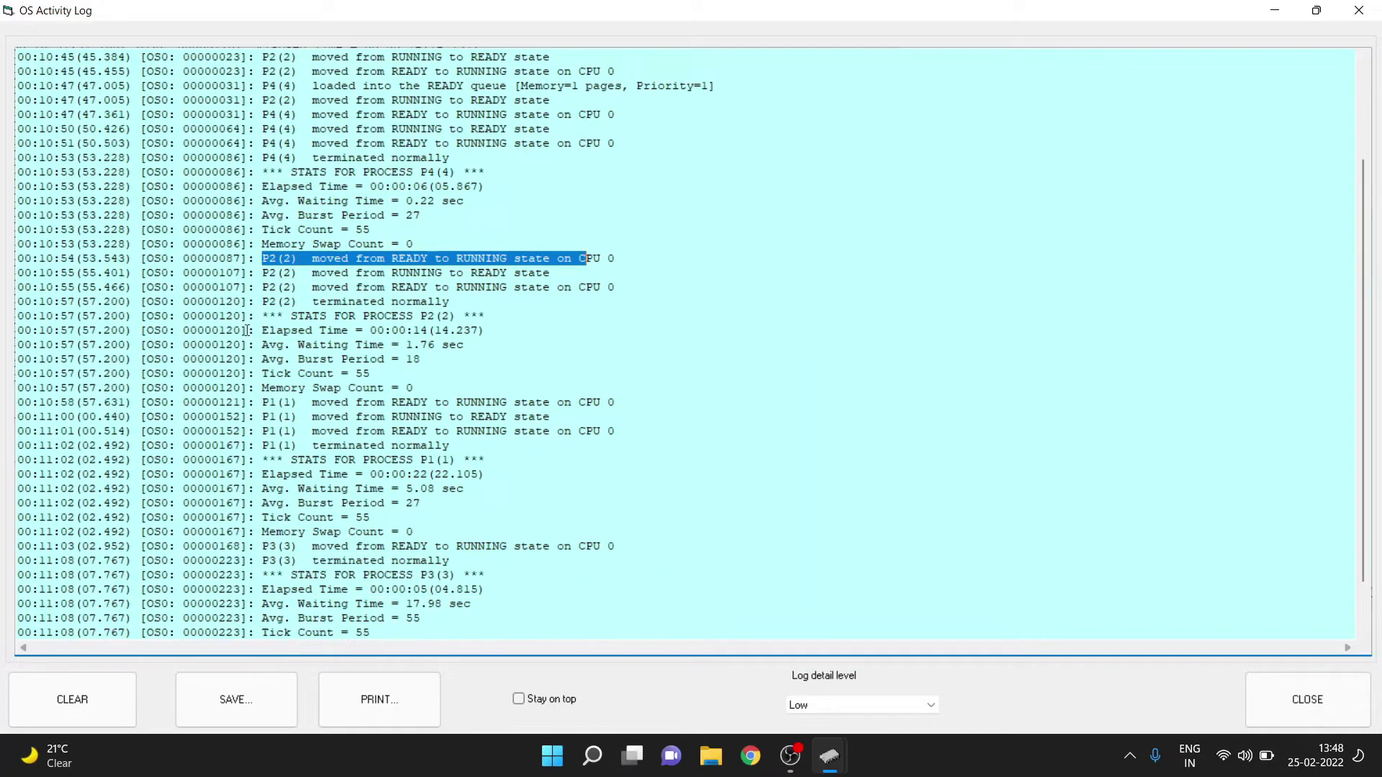
scroll(411, 362, "down", 2)
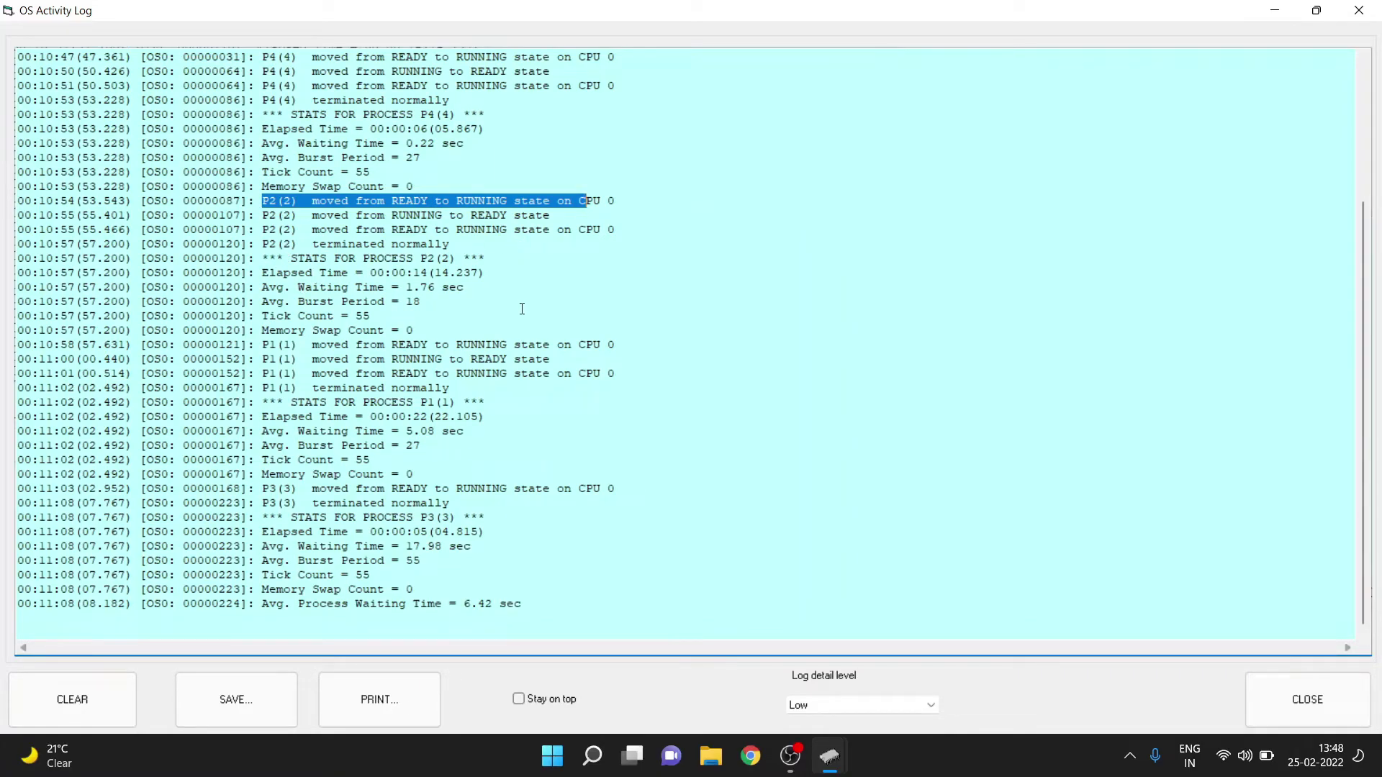
scroll(522, 309, "up", 4)
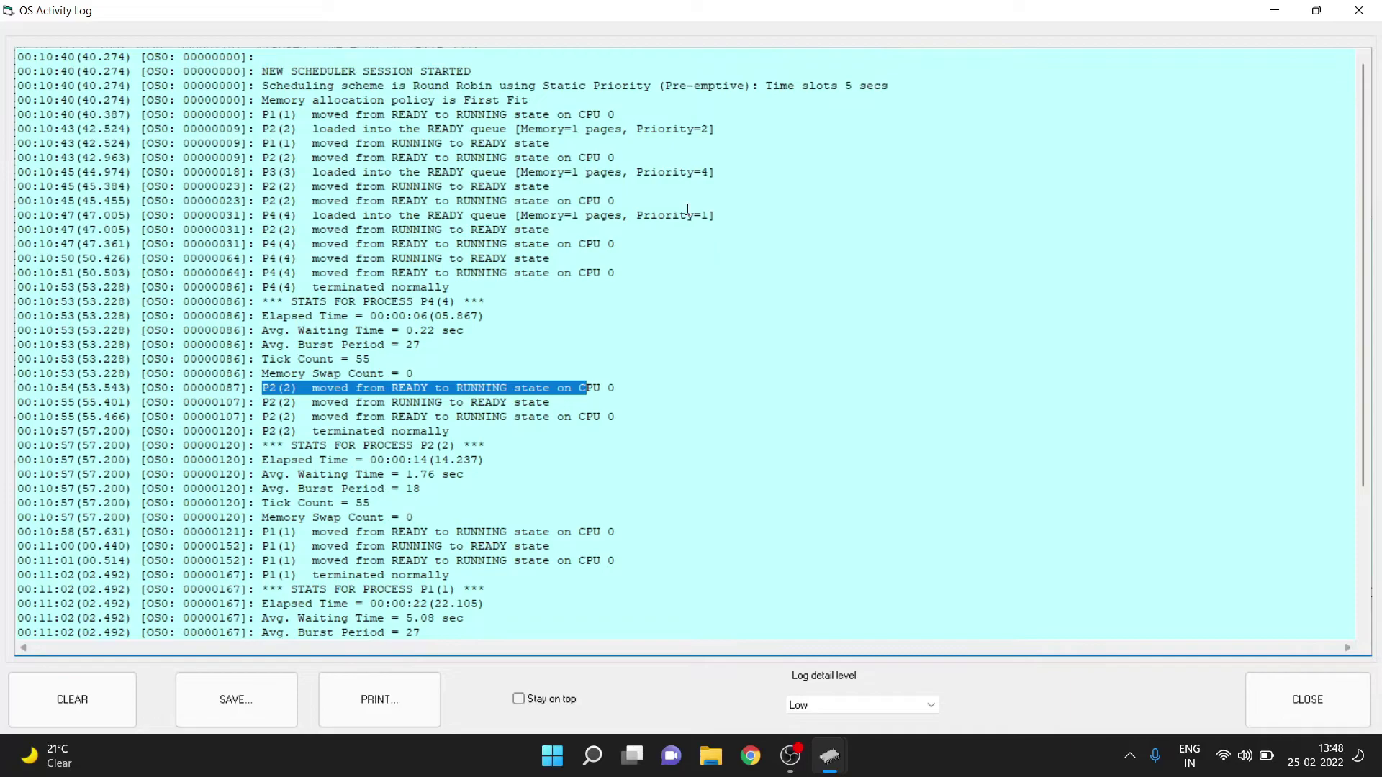
scroll(690, 212, "down", 3)
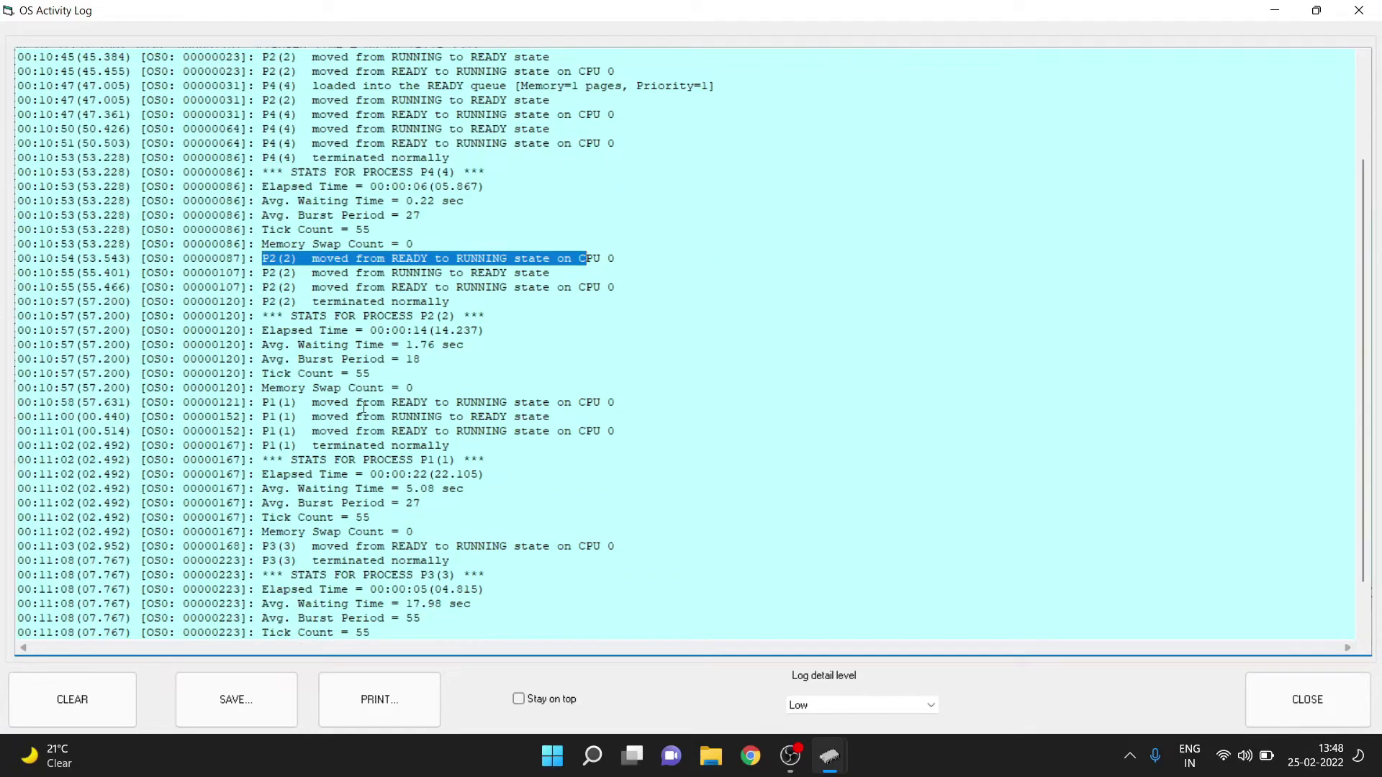
scroll(303, 428, "down", 2)
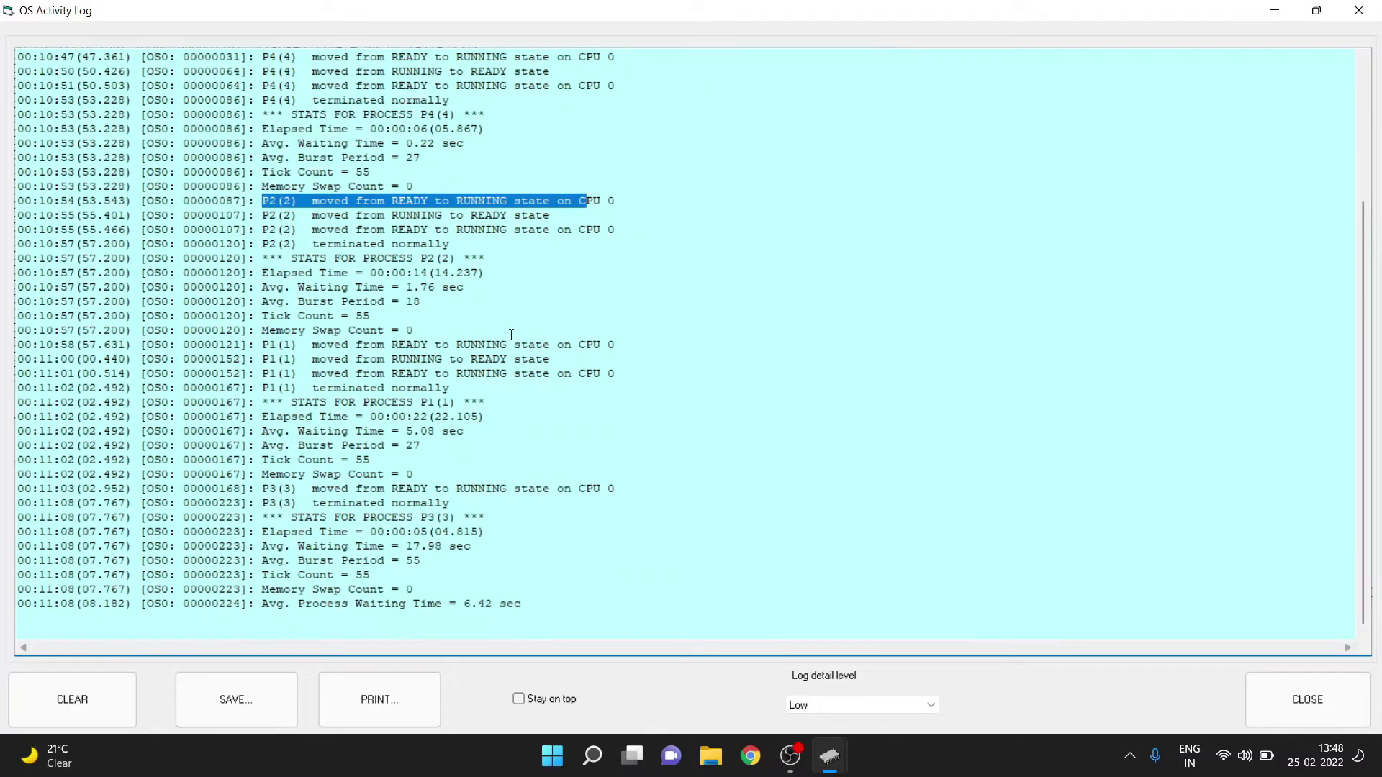
scroll(355, 383, "up", 4)
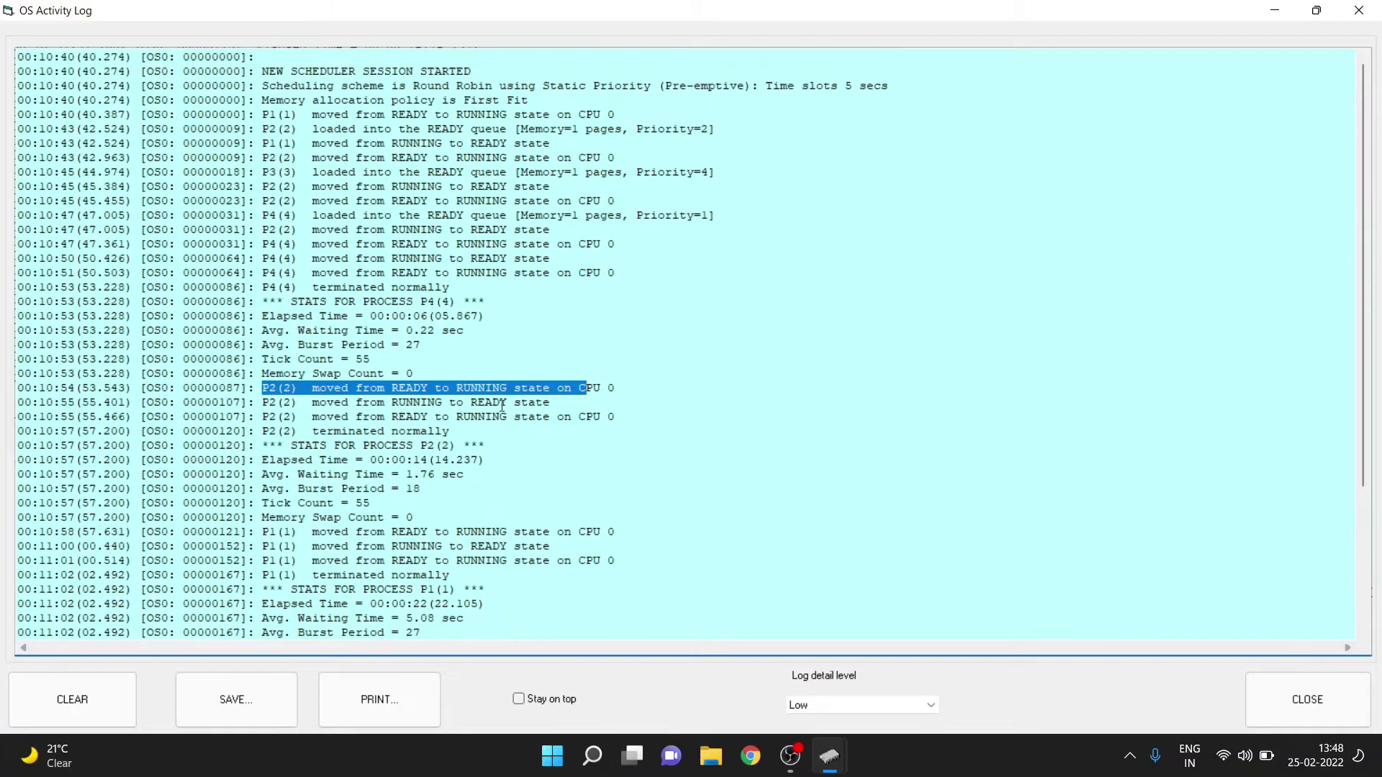
scroll(502, 406, "down", 2)
scroll(502, 407, "up", 2)
scroll(464, 470, "down", 4)
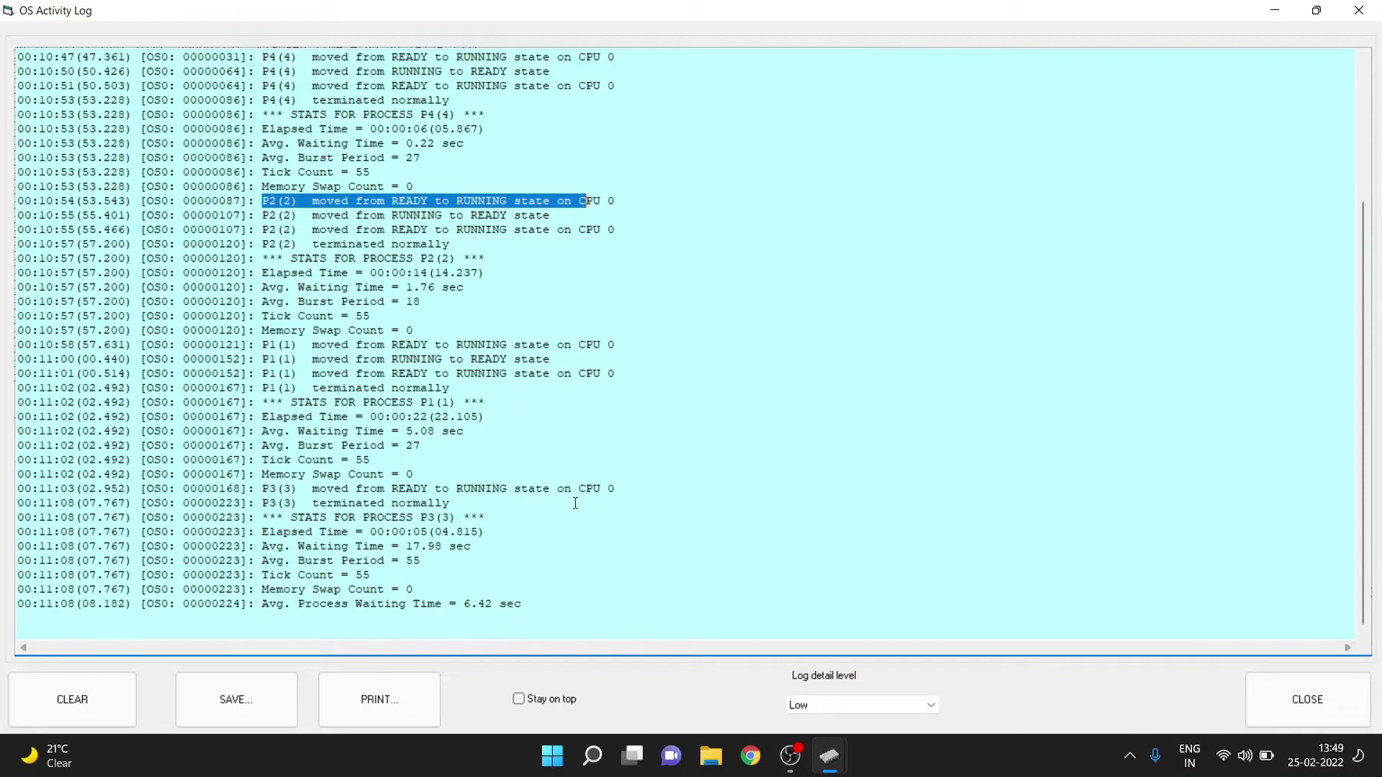
scroll(353, 285, "up", 1)
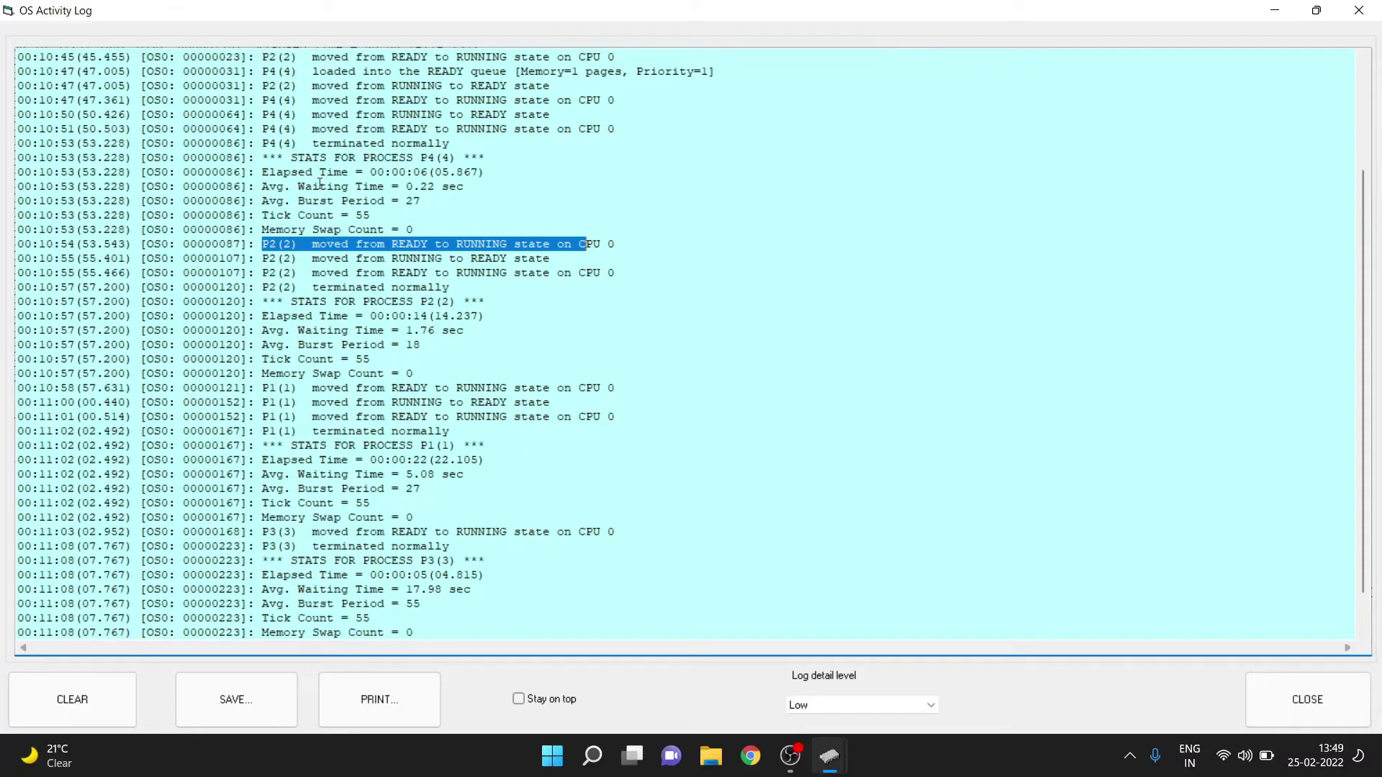
scroll(555, 258, "up", 4)
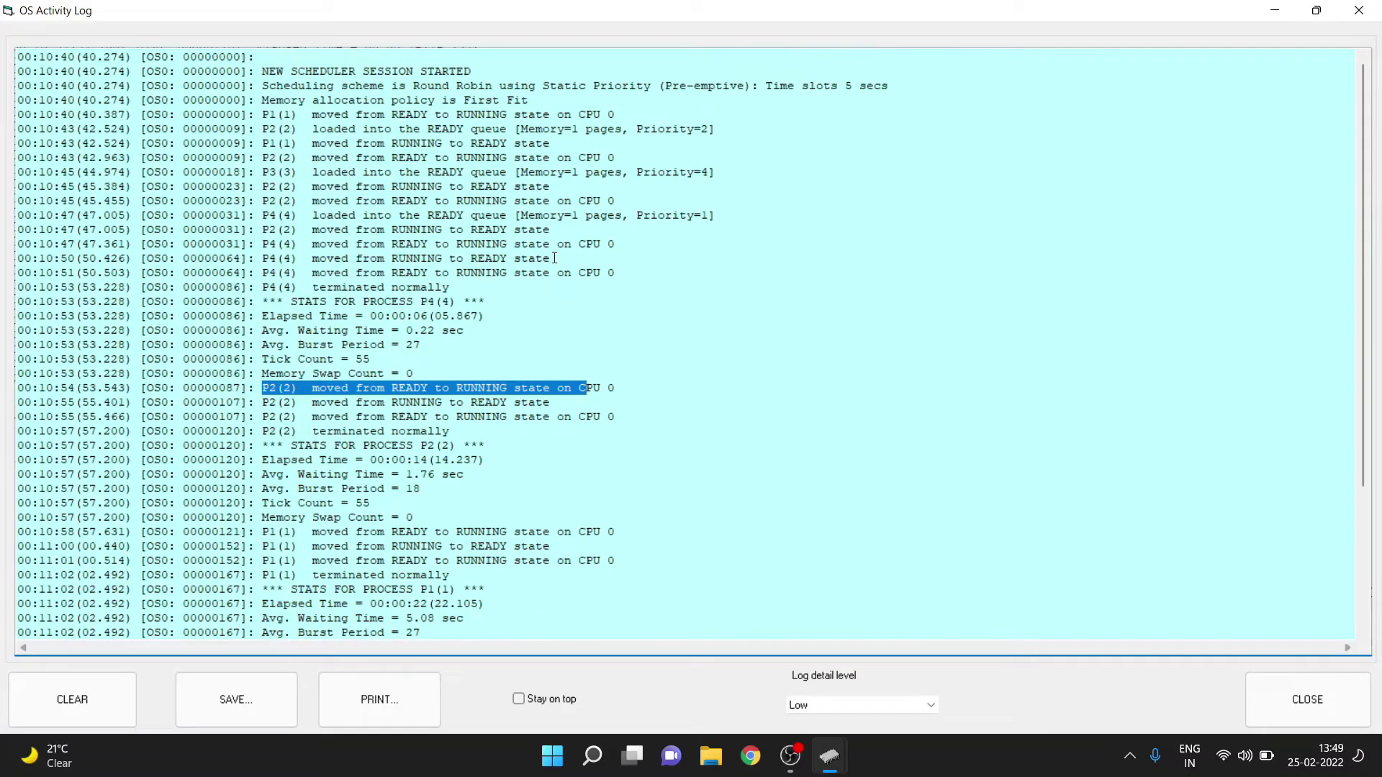
Highlight the average waiting times of P2 and P1 in their log statistics, and close the activity log.
scroll(555, 258, "down", 3)
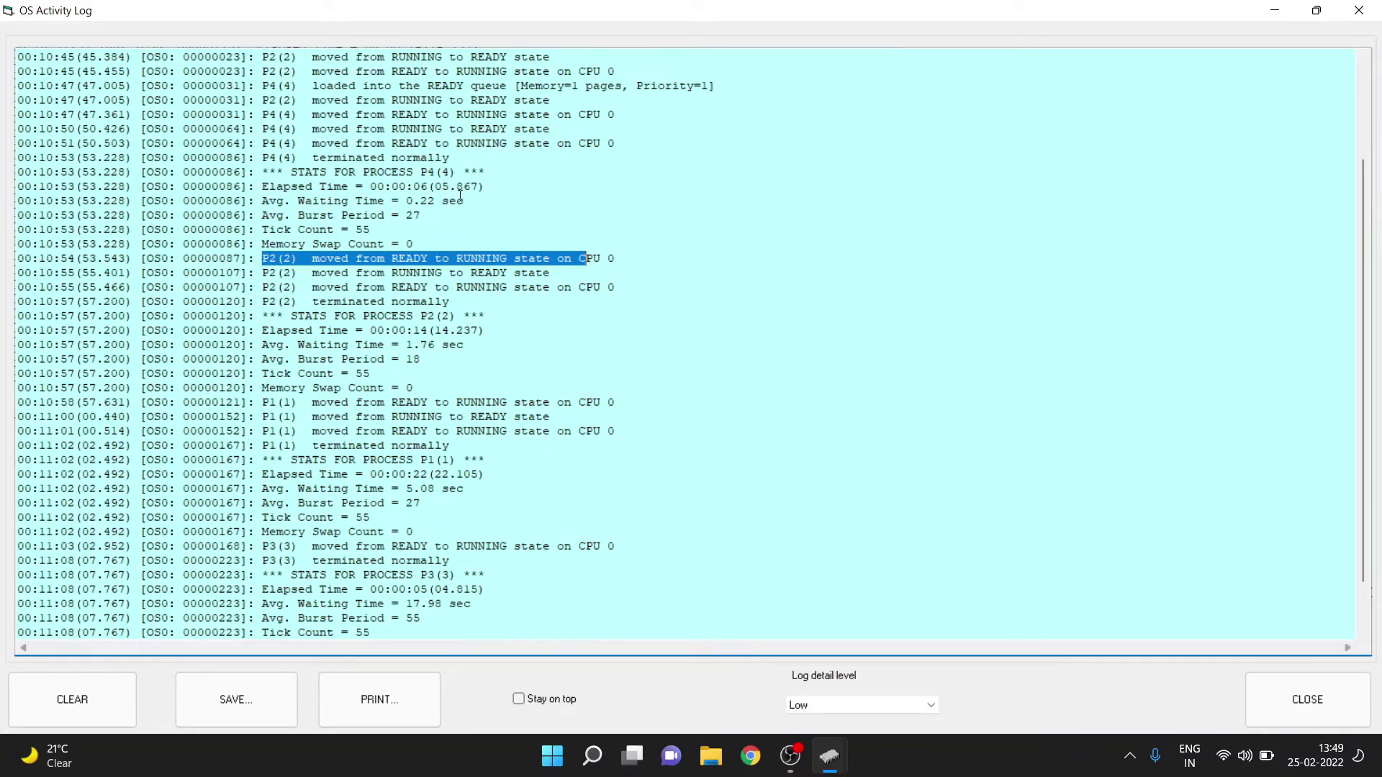
scroll(486, 286, "down", 1)
left_click_drag(428, 287, 473, 292)
scroll(463, 296, "down", 1)
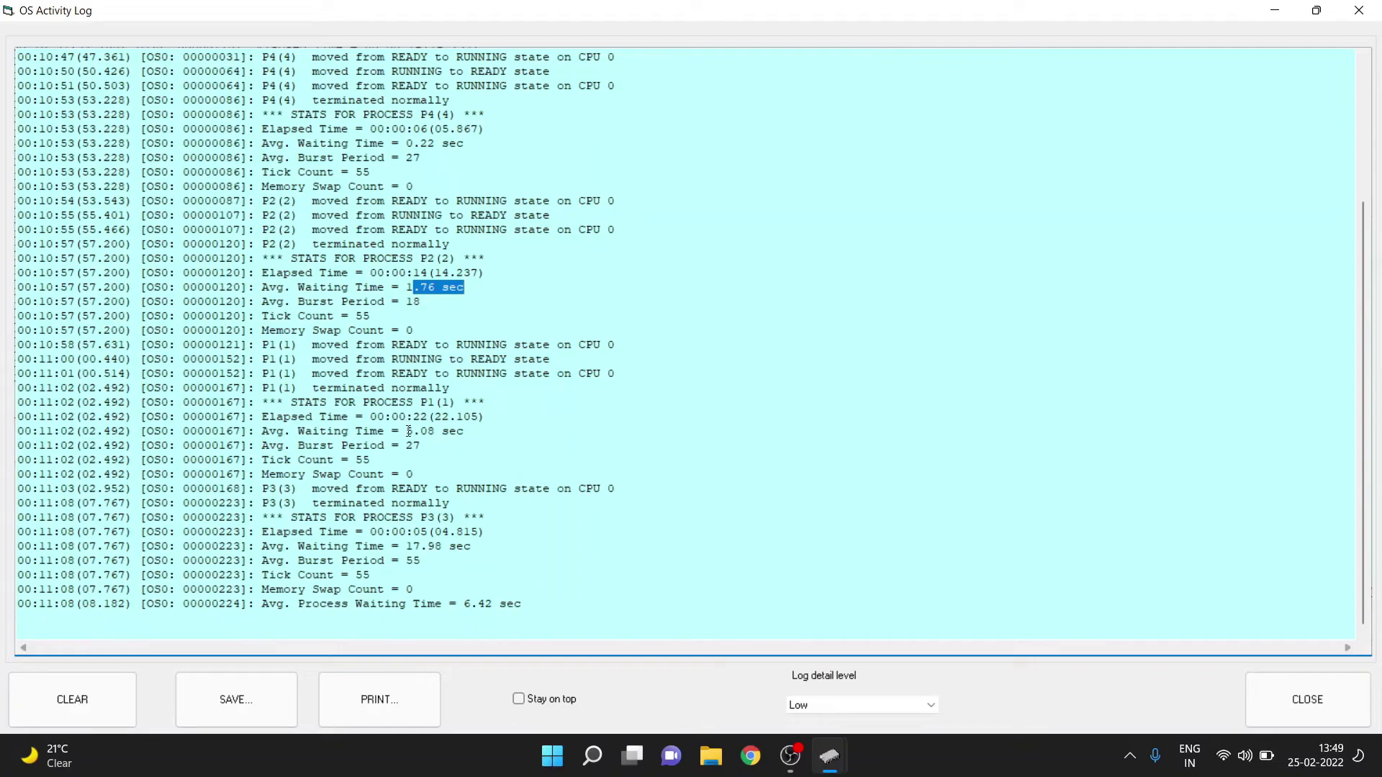
left_click_drag(406, 431, 466, 432)
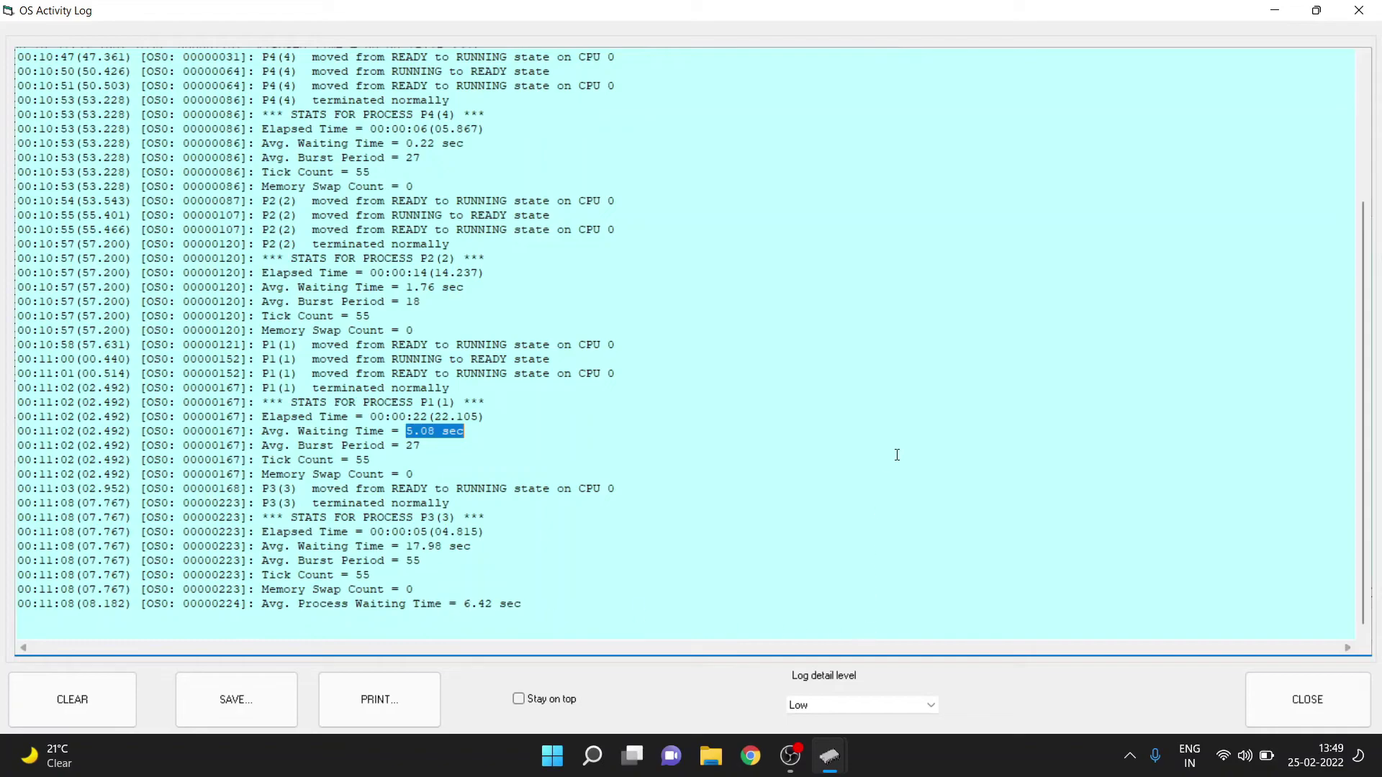
scroll(691, 484, "up", 4)
left_click(1306, 702)
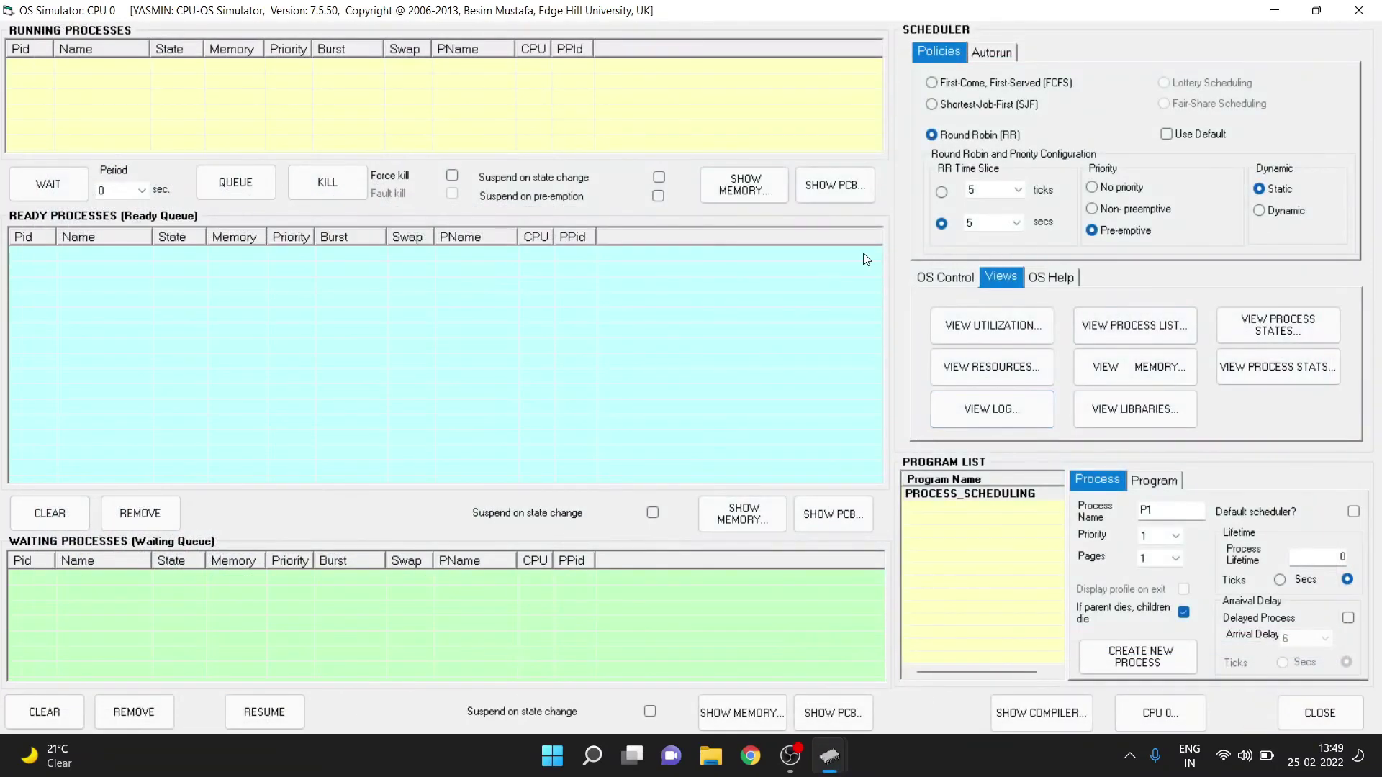